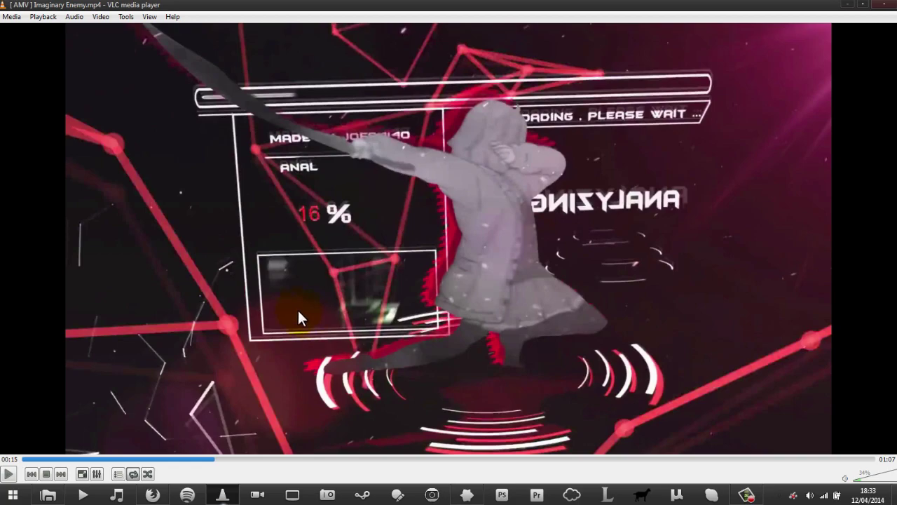
# Step: Play the Into The Light MEP video from the plexus tut folder and pause it on the hallway scene at 15 seconds
pyautogui.click(48, 495)
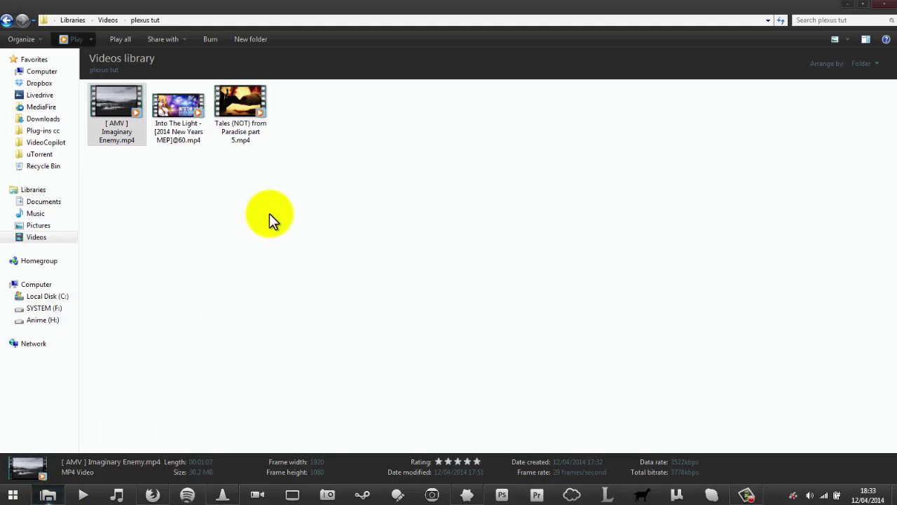
pyautogui.moveTo(176, 120); pyautogui.dragTo(270, 292)
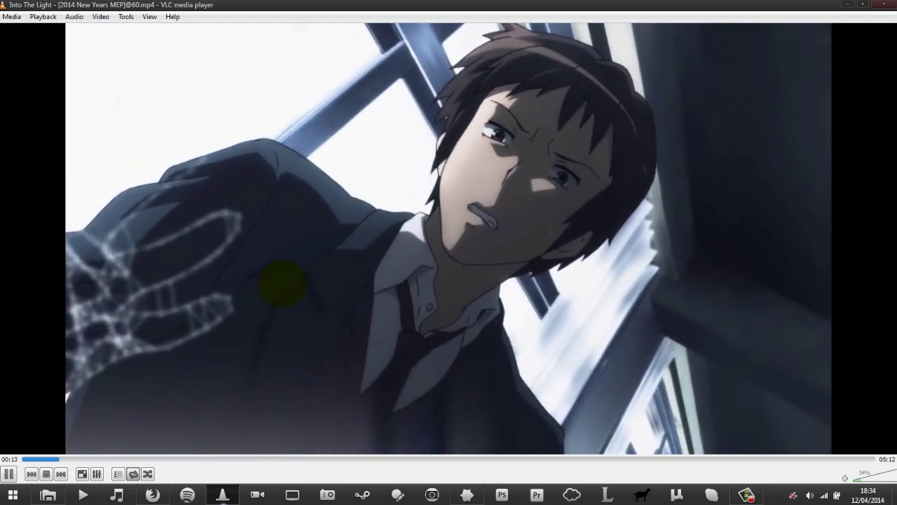
pyautogui.press('space')
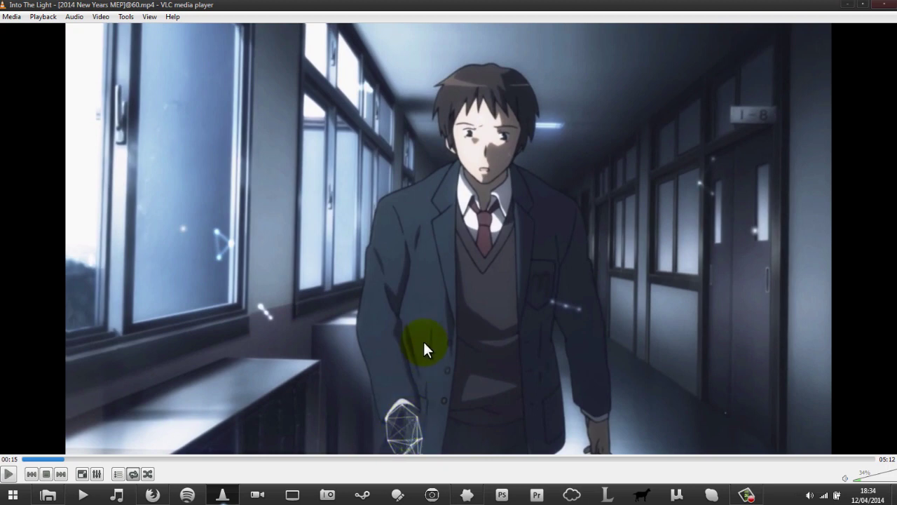
# Step: Play Tales (NOT) from Paradise part 5 from the plexus tut folder, pause it at 9 seconds, and close the player
pyautogui.click(44, 492)
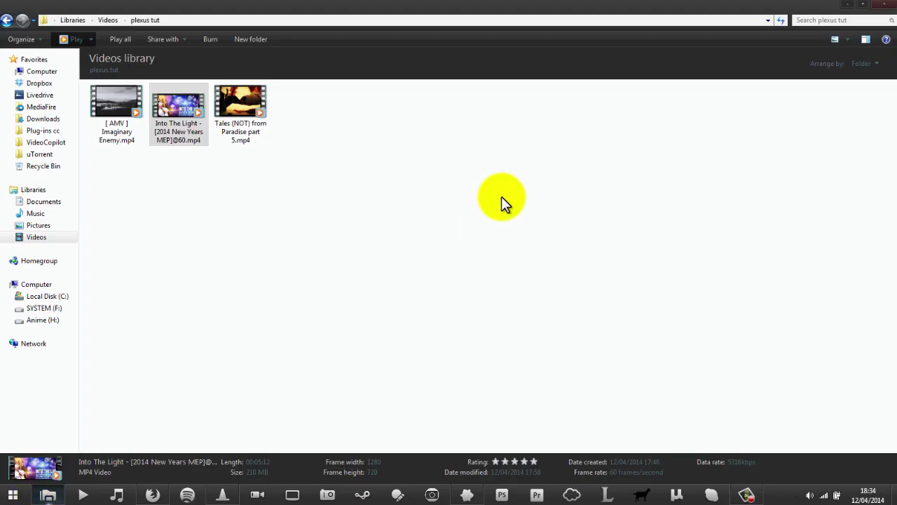
pyautogui.moveTo(244, 117); pyautogui.dragTo(447, 321)
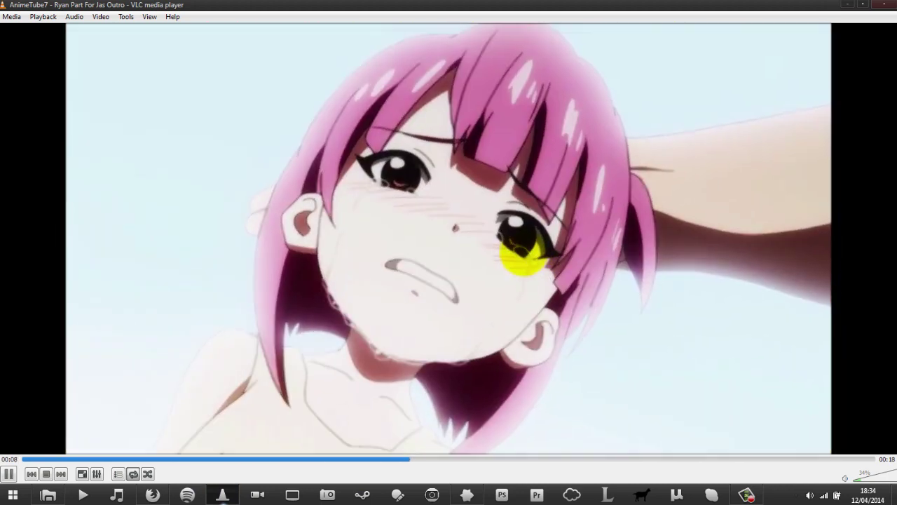
pyautogui.press('space')
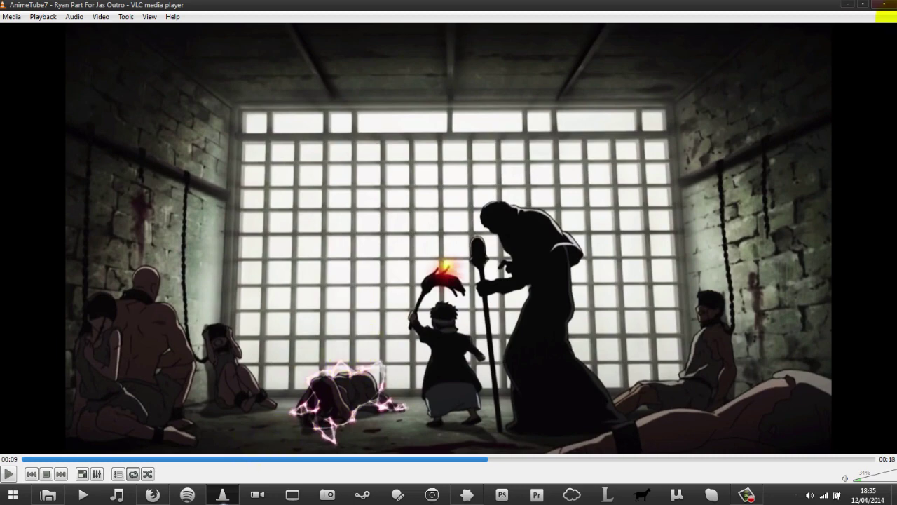
pyautogui.click(885, 5)
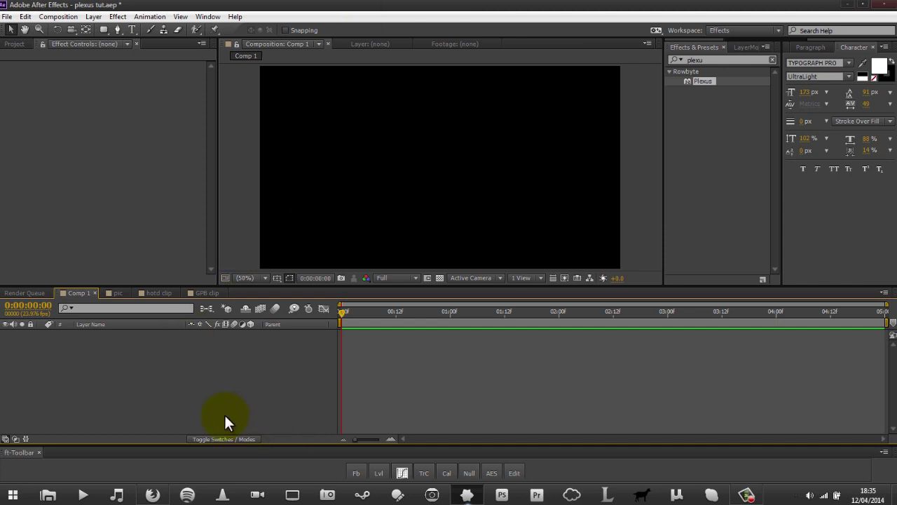
# Step: Add a 1280 x 720 px green solid to Comp 1 in After Effects and name the layer plexus
pyautogui.hotkey('ctrl', 'y')
pyautogui.press('Return')
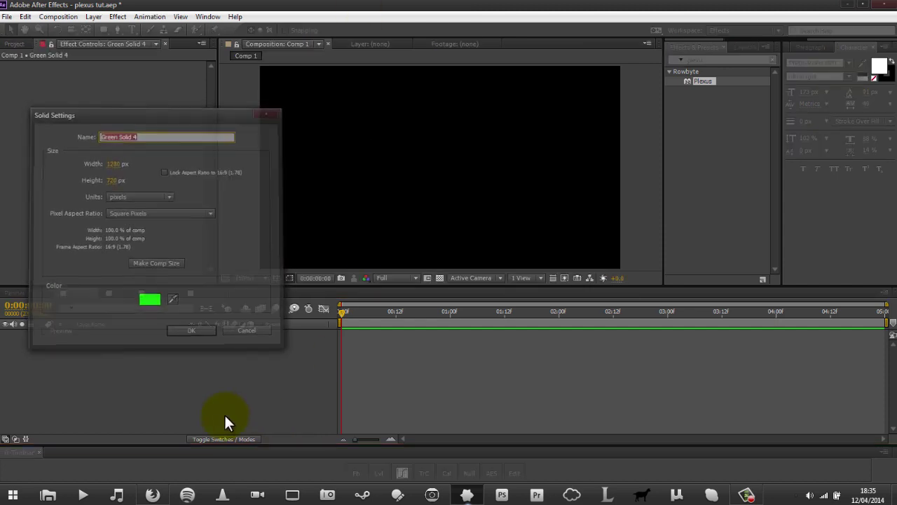
pyautogui.press('Return')
pyautogui.write('plec')
pyautogui.press('Return')
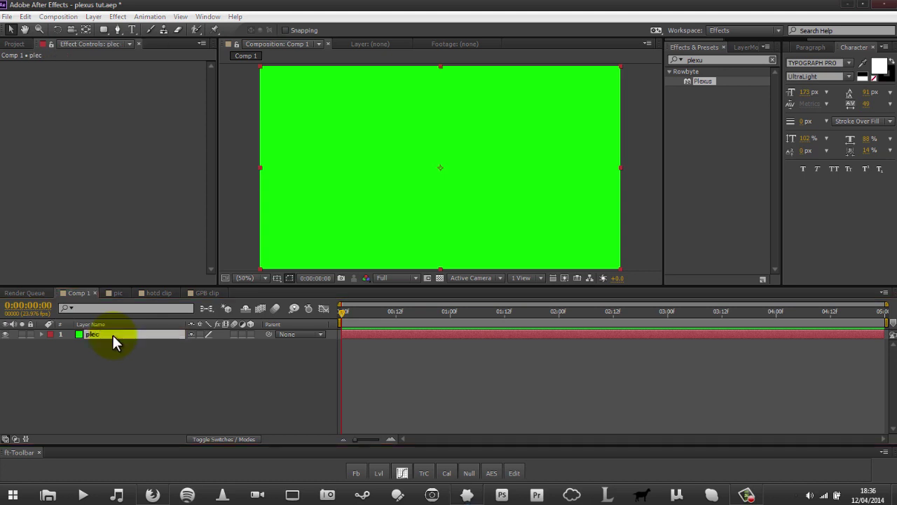
pyautogui.press('s')
pyautogui.press('Return')
pyautogui.write('plexus')
pyautogui.press('Return')
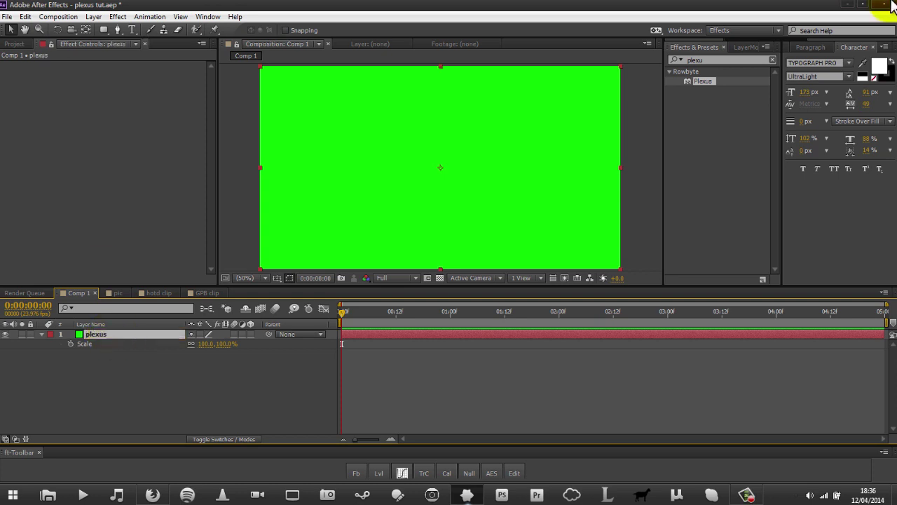
# Step: Apply the Plexus effect to the plexus layer and collapse the layer's properties in the timeline
pyautogui.moveTo(424, 130); pyautogui.dragTo(428, 133)
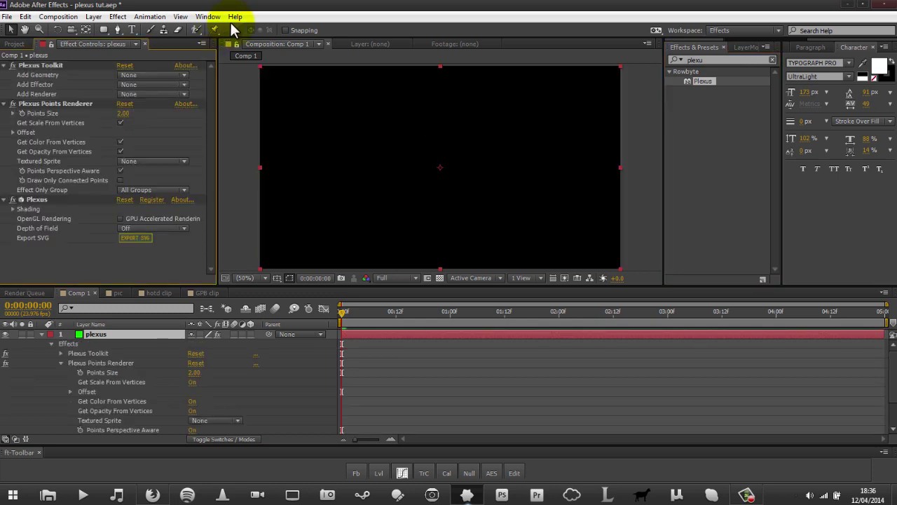
pyautogui.click(125, 333)
pyautogui.press('e')
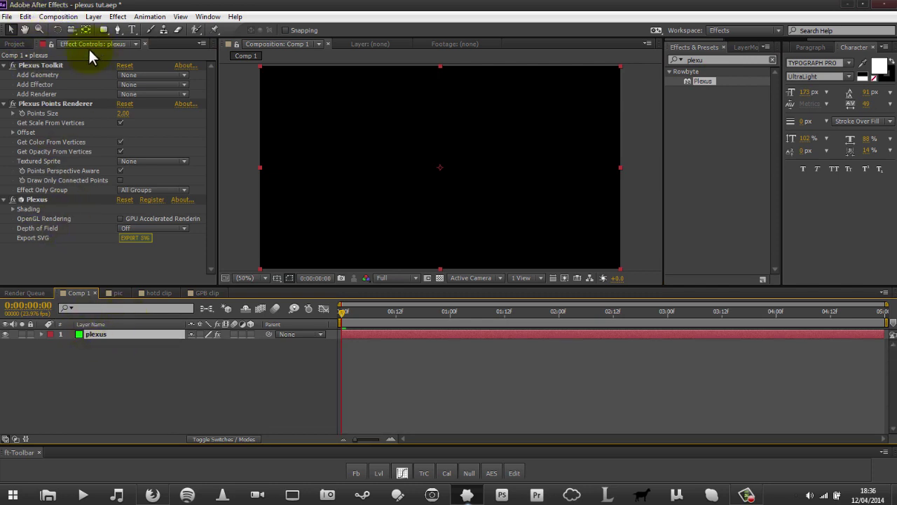
# Step: Remove the Plexus Points Renderer from the plexus layer's effects
pyautogui.click(66, 104)
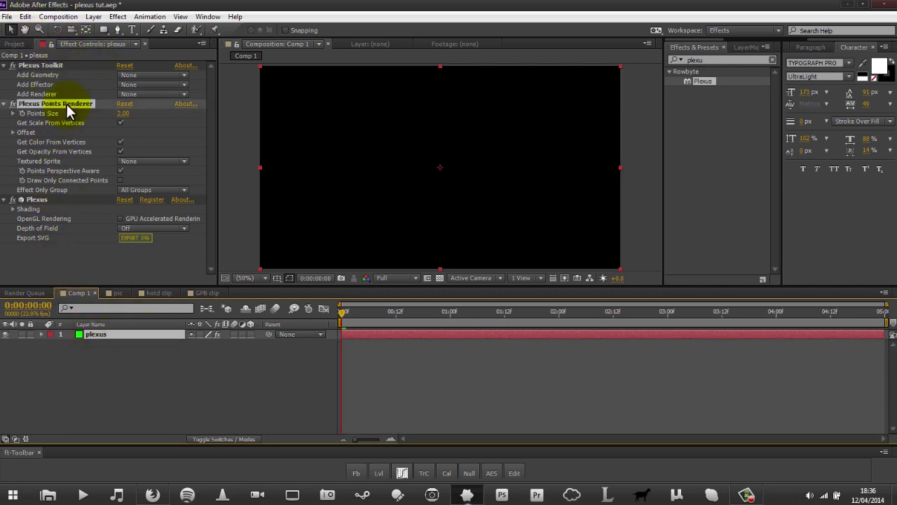
pyautogui.click(62, 198)
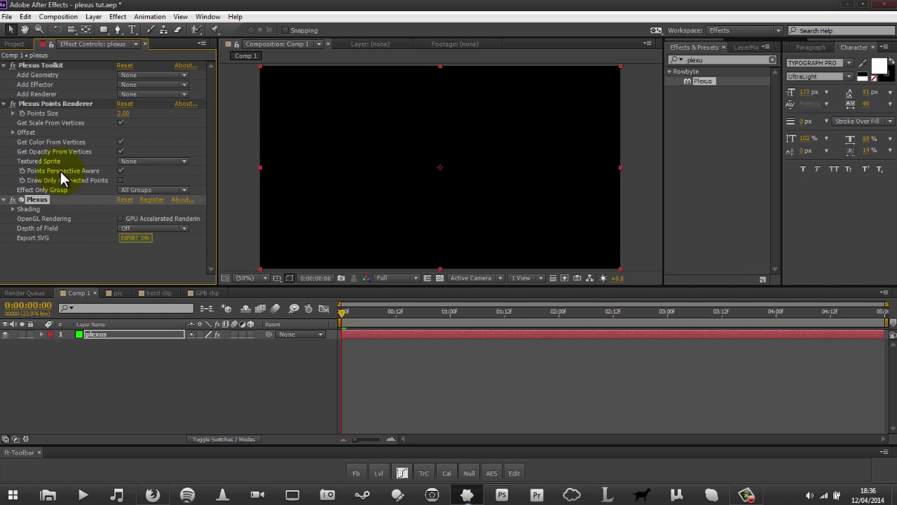
pyautogui.click(62, 102)
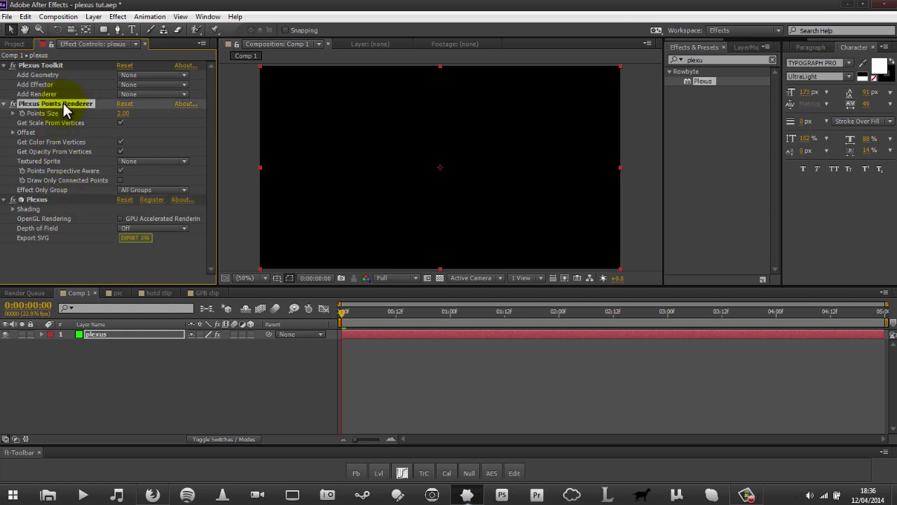
pyautogui.press('Delete')
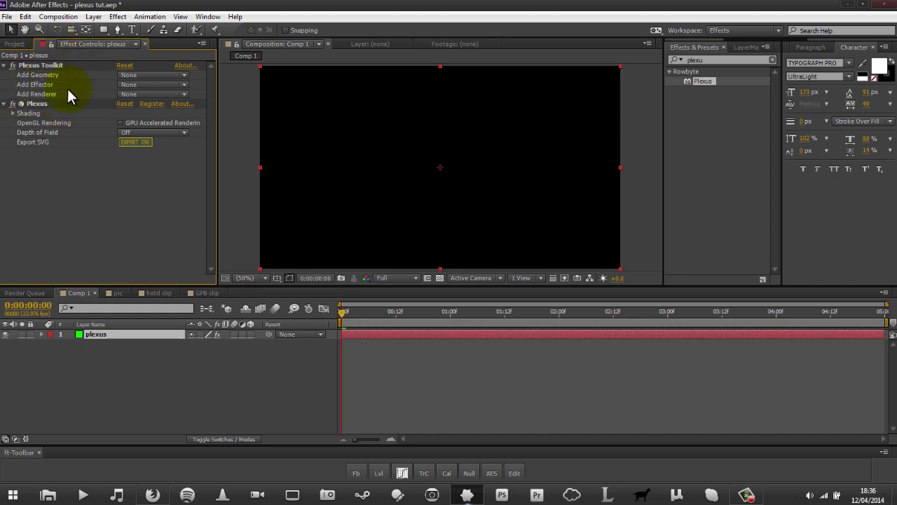
# Step: Examine the geometry, effector and renderer options offered by the Plexus Toolkit
pyautogui.click(42, 65)
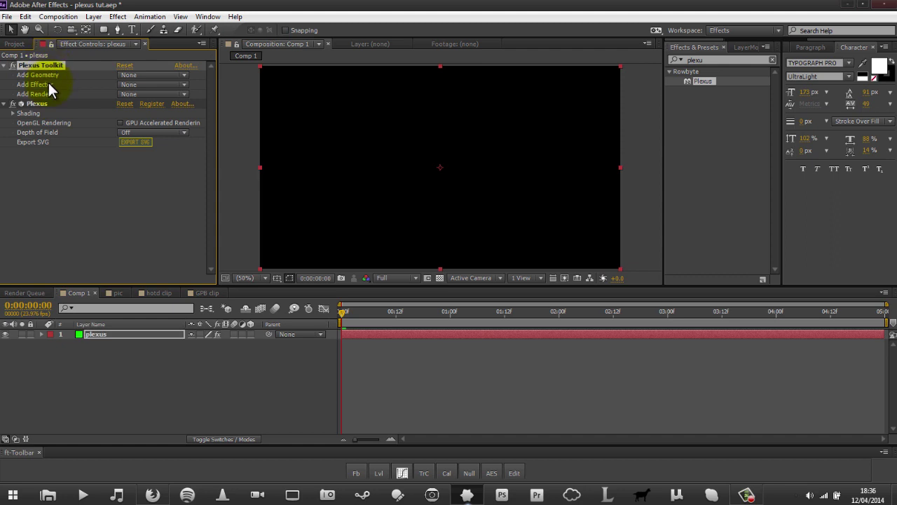
pyautogui.click(135, 74)
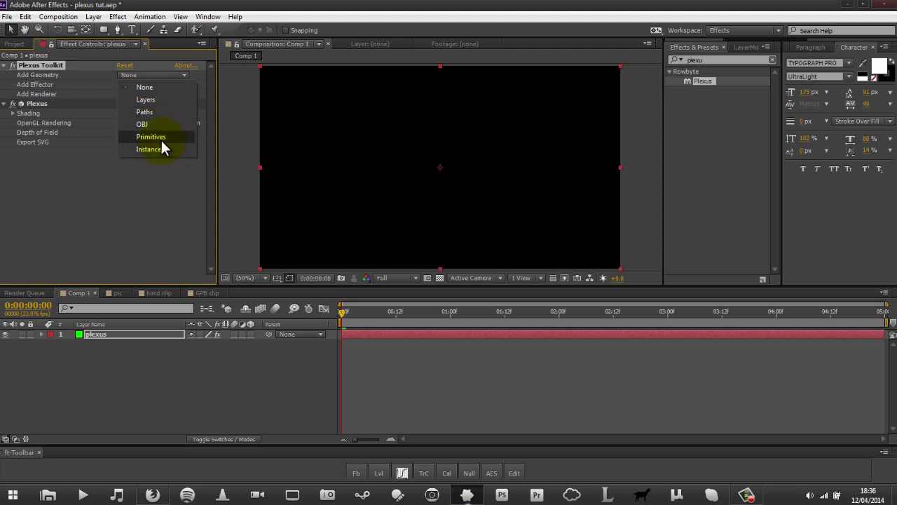
pyautogui.click(108, 83)
pyautogui.click(137, 84)
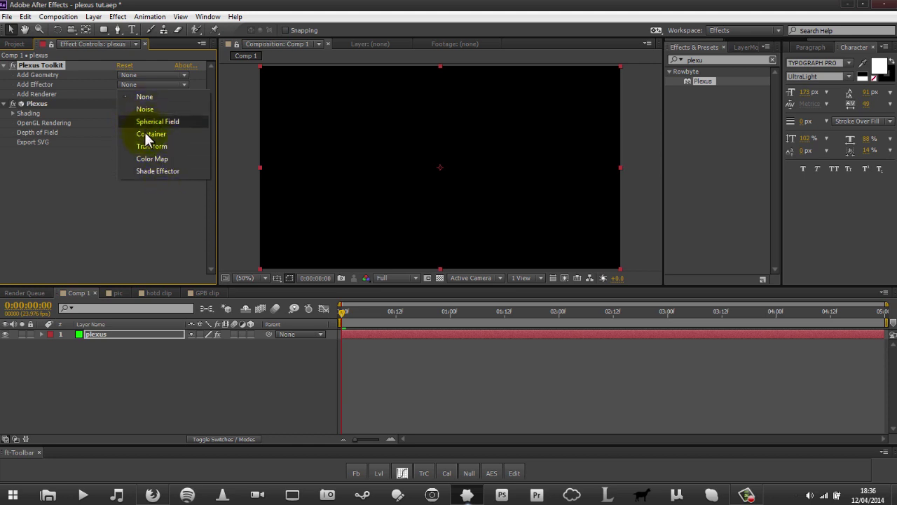
pyautogui.click(76, 172)
pyautogui.click(137, 94)
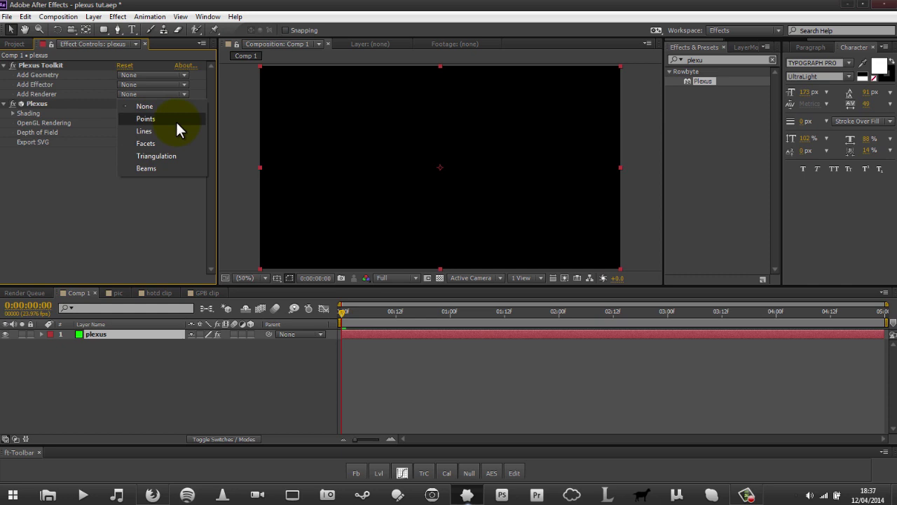
pyautogui.click(136, 174)
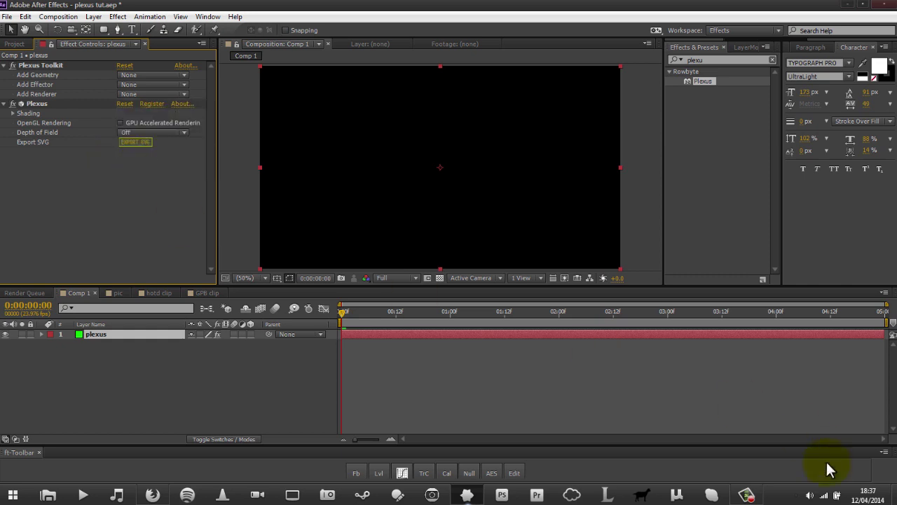
pyautogui.click(746, 495)
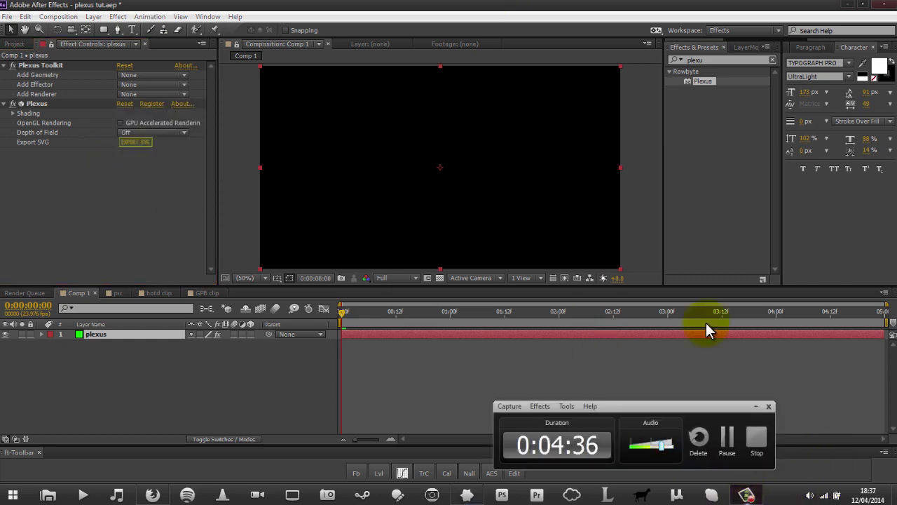
pyautogui.click(746, 493)
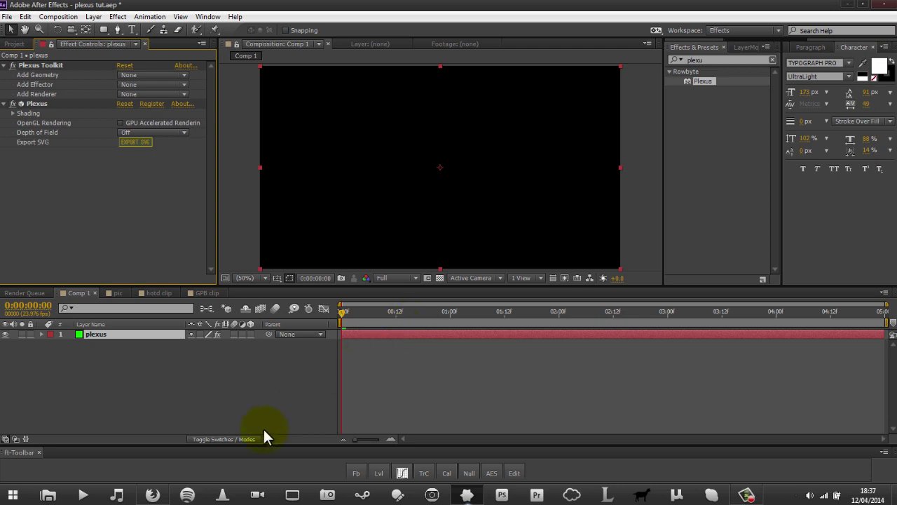
# Step: Add a Paths geometry object to the Plexus effect and select the new Plexus Path Object
pyautogui.click(259, 398)
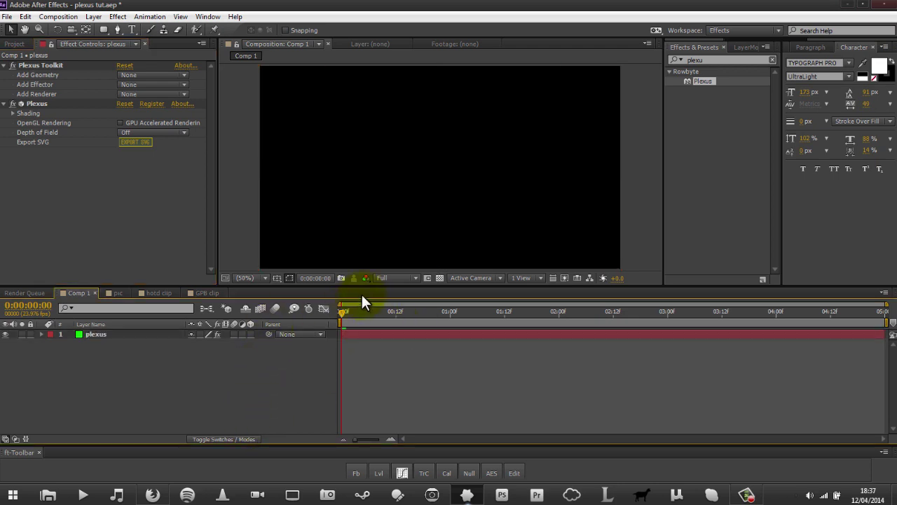
pyautogui.moveTo(367, 283); pyautogui.dragTo(364, 320)
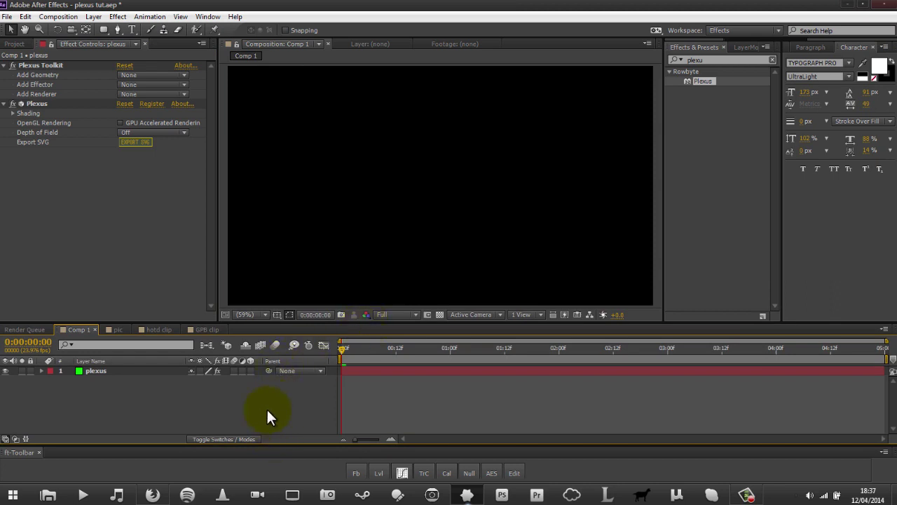
pyautogui.click(129, 76)
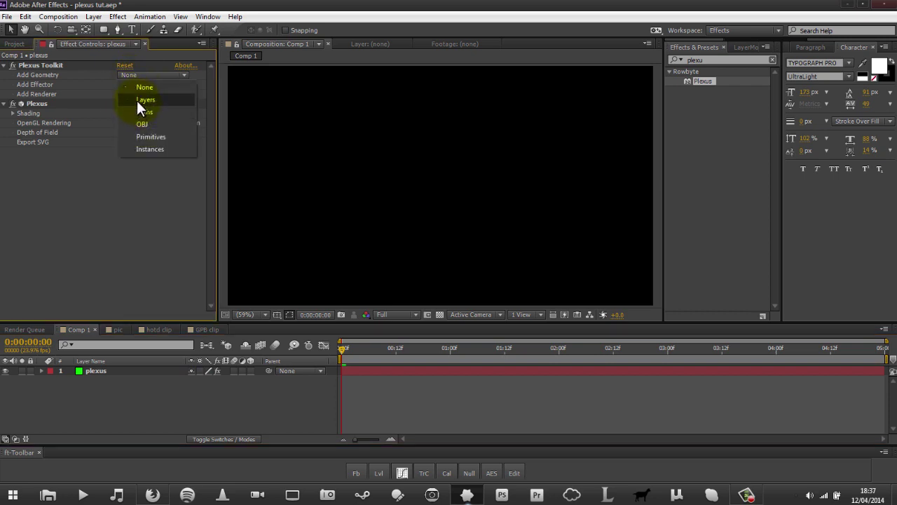
pyautogui.click(129, 112)
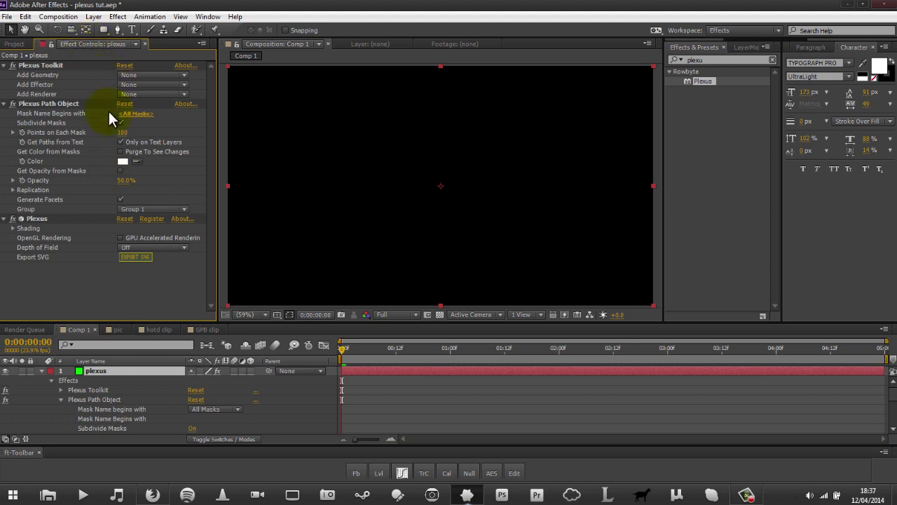
pyautogui.click(57, 104)
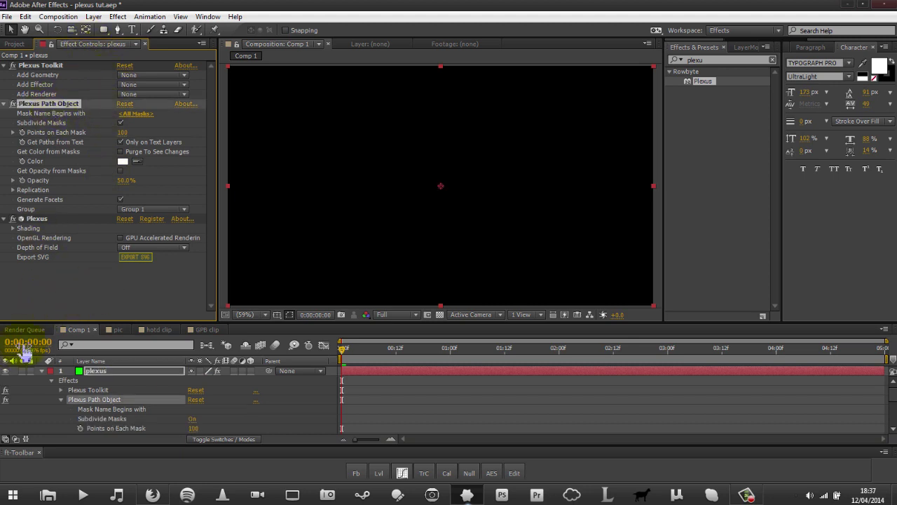
# Step: Draw a rectangular mask with the Rectangle Tool around the middle of the plexus layer
pyautogui.moveTo(116, 321); pyautogui.dragTo(126, 284)
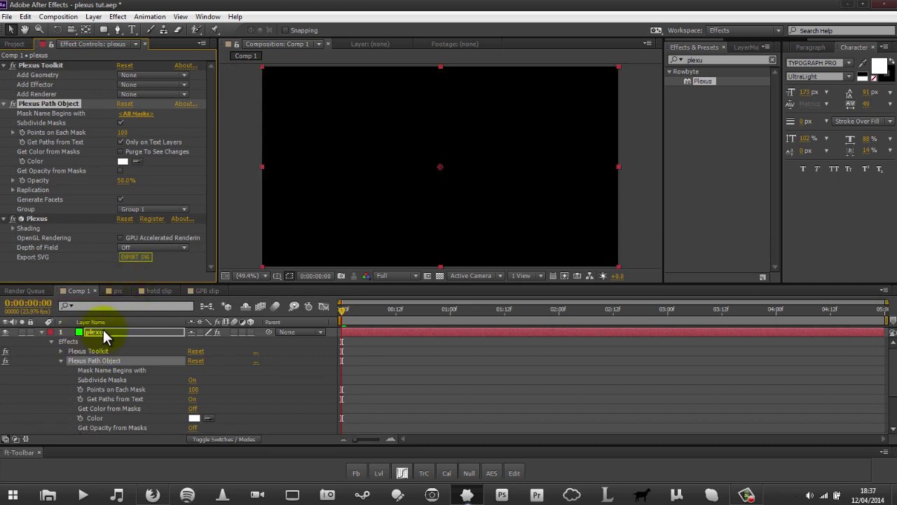
pyautogui.click(104, 331)
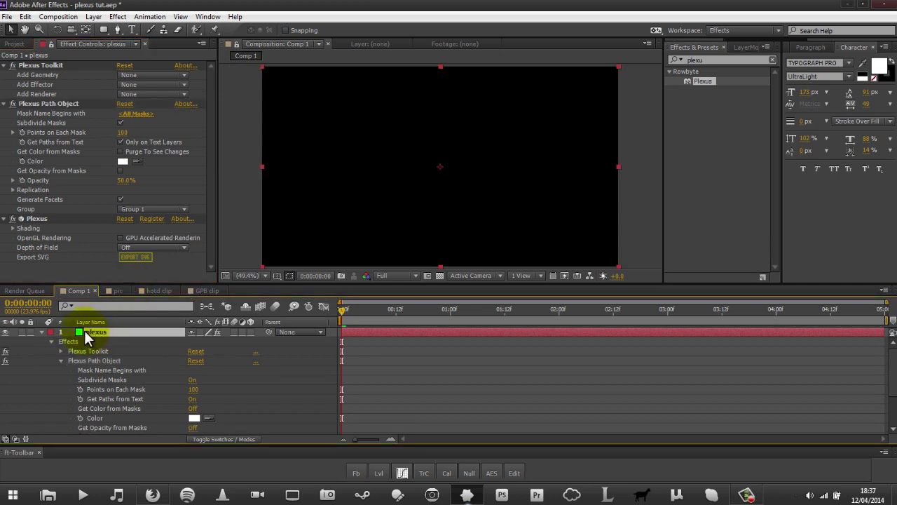
pyautogui.click(104, 29)
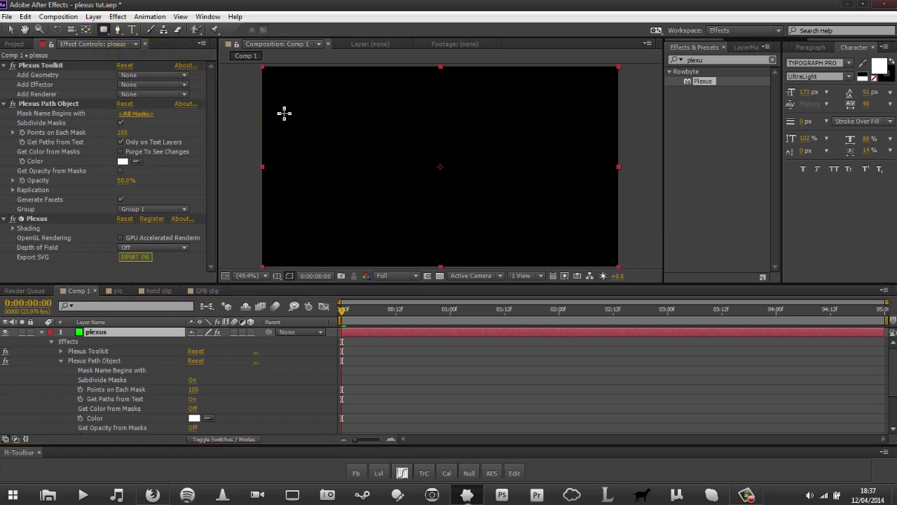
pyautogui.click(109, 29)
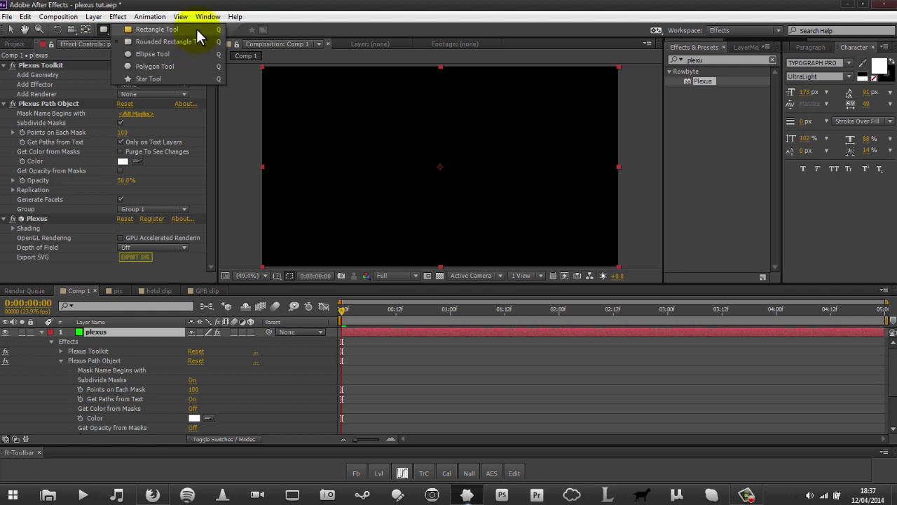
pyautogui.click(196, 29)
pyautogui.moveTo(322, 111)
pyautogui.mouseDown()
pyautogui.moveTo(542, 176)
pyautogui.moveTo(579, 201)
pyautogui.moveTo(539, 211)
pyautogui.moveTo(547, 213)
pyautogui.mouseUp()
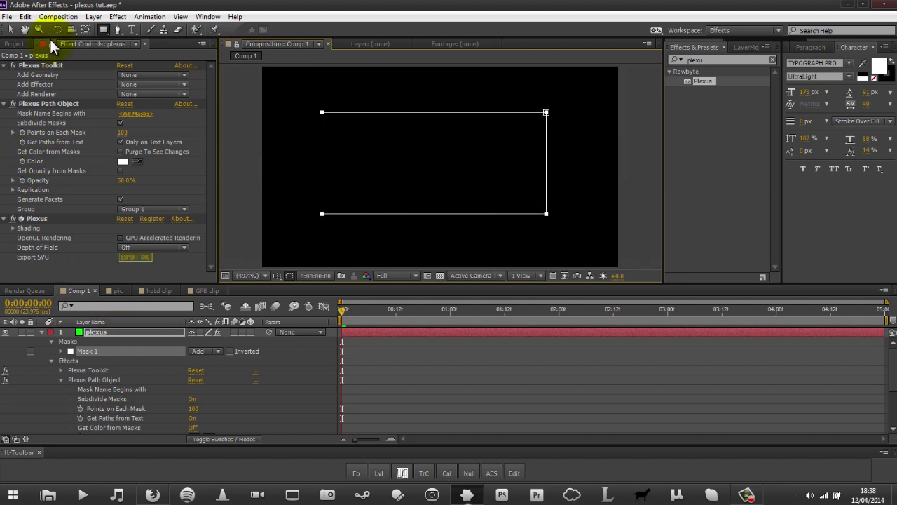
# Step: Set Points on Each Mask to 50 for the Plexus Path Object, with Subdivide Masks enabled
pyautogui.click(120, 122)
pyautogui.moveTo(119, 133); pyautogui.dragTo(110, 134)
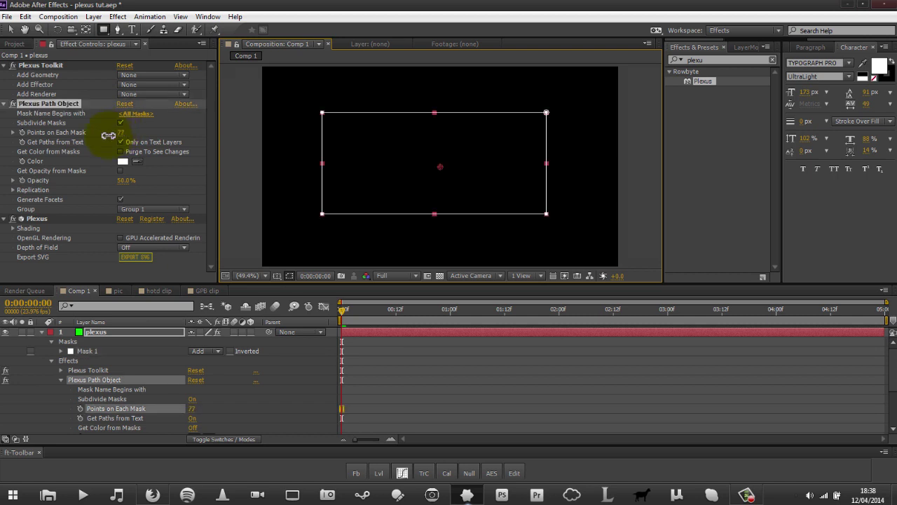
pyautogui.click(121, 132)
pyautogui.write('50')
pyautogui.press('Return')
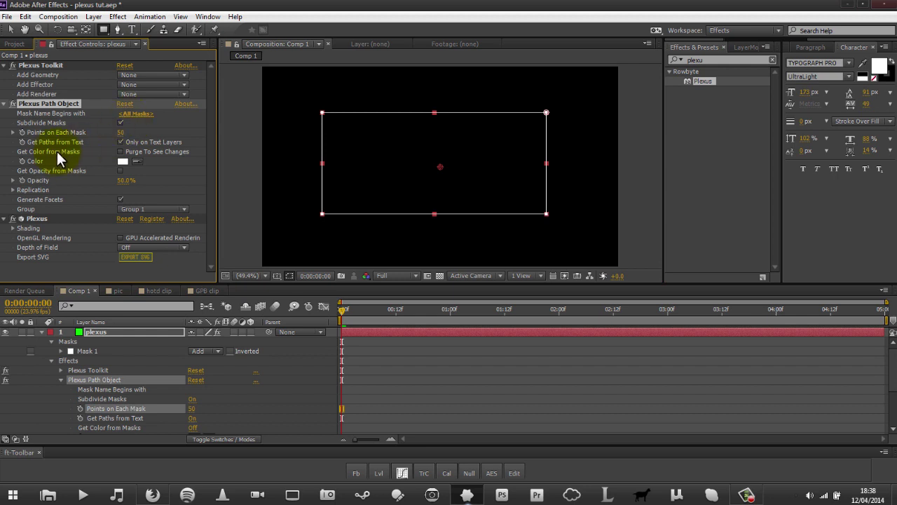
# Step: Add a Points renderer to the Plexus effect and set its Points Size to 15.70
pyautogui.click(128, 92)
pyautogui.click(128, 117)
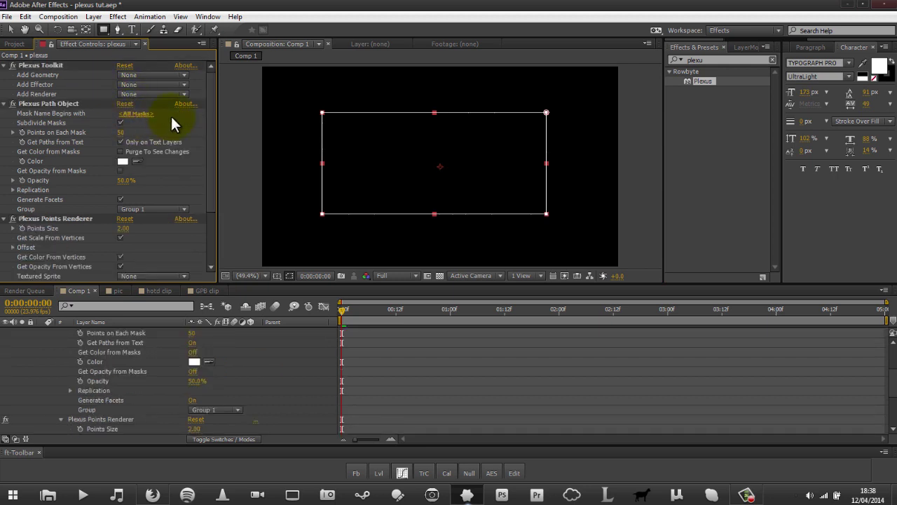
pyautogui.moveTo(213, 88); pyautogui.dragTo(207, 112)
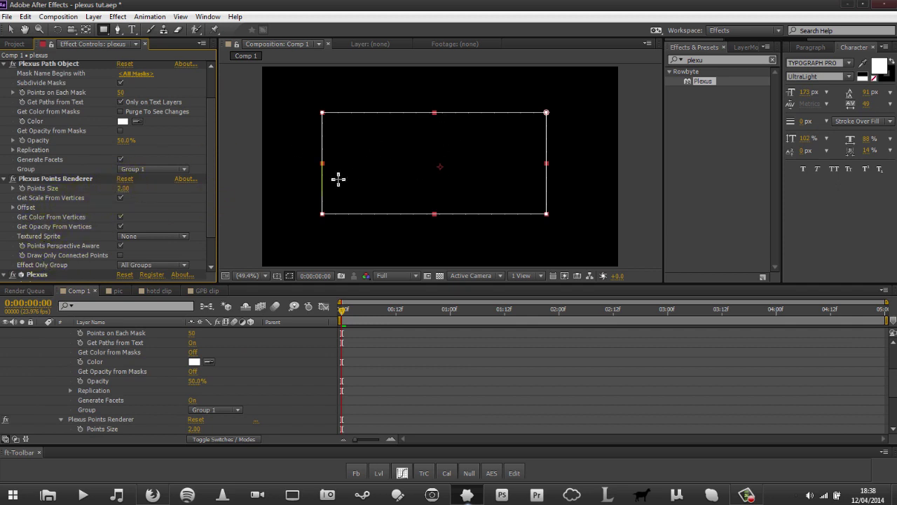
pyautogui.click(119, 190)
pyautogui.moveTo(123, 191); pyautogui.dragTo(195, 185)
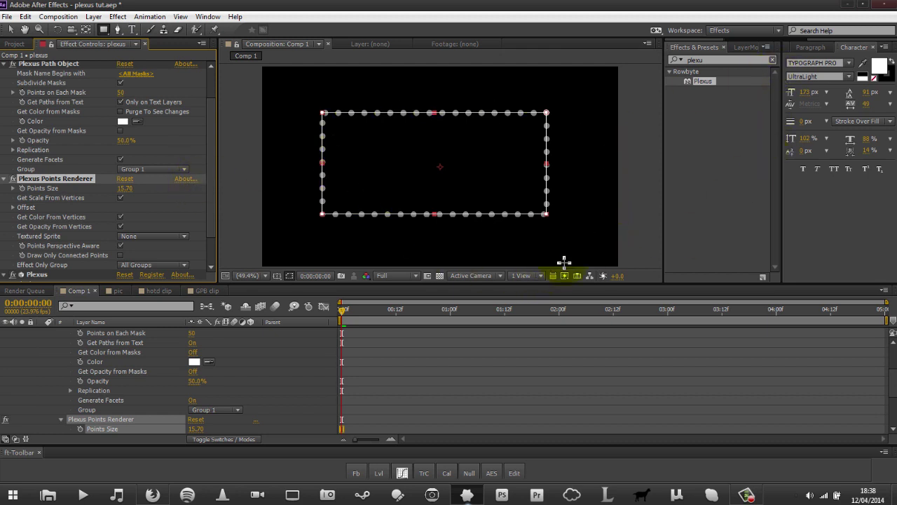
pyautogui.press('v')
pyautogui.click(643, 208)
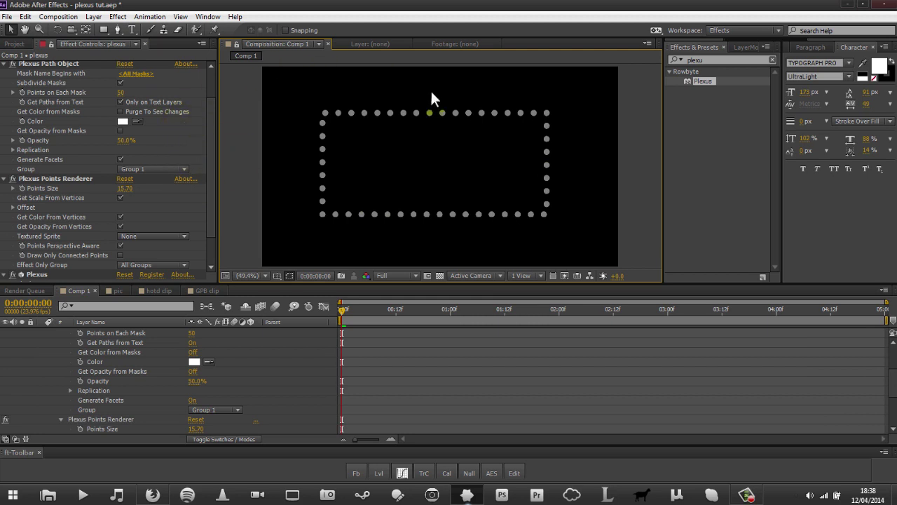
# Step: Set Points on Each Mask to 100 for the Plexus Path Object on the plexus layer
pyautogui.click(496, 185)
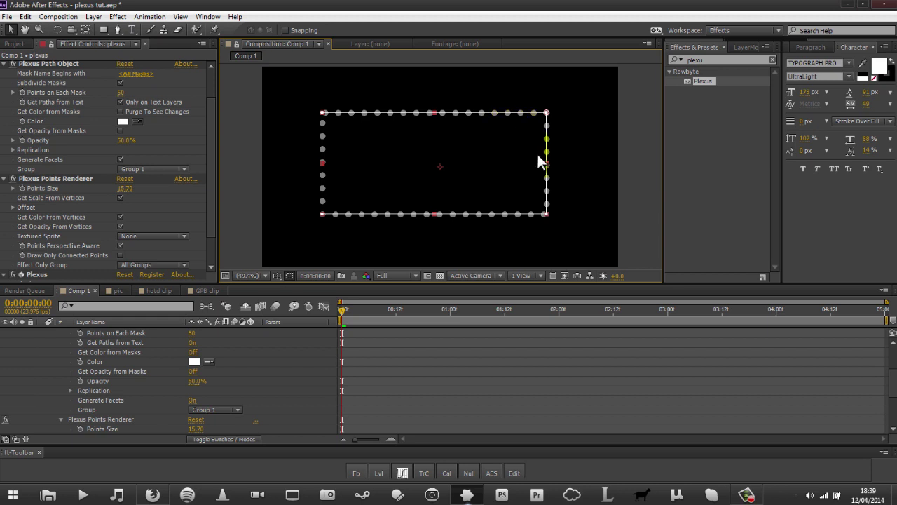
pyautogui.click(631, 195)
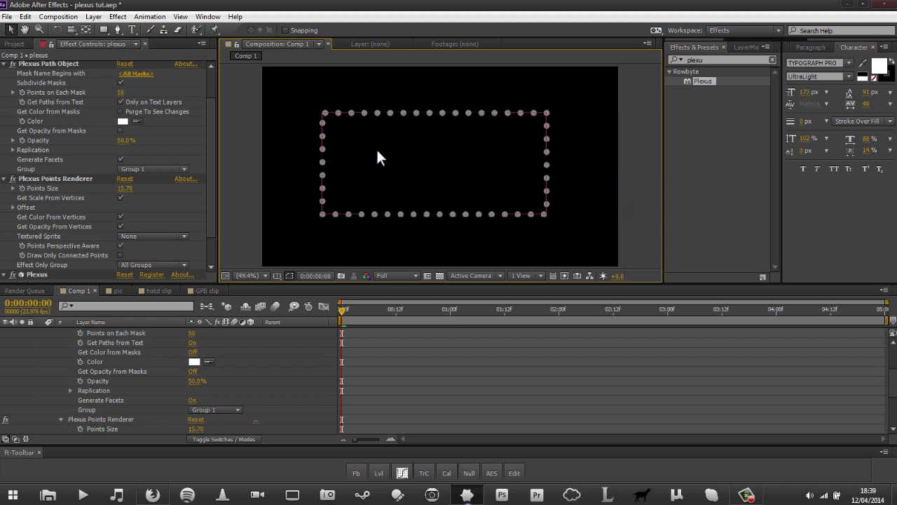
pyautogui.click(350, 146)
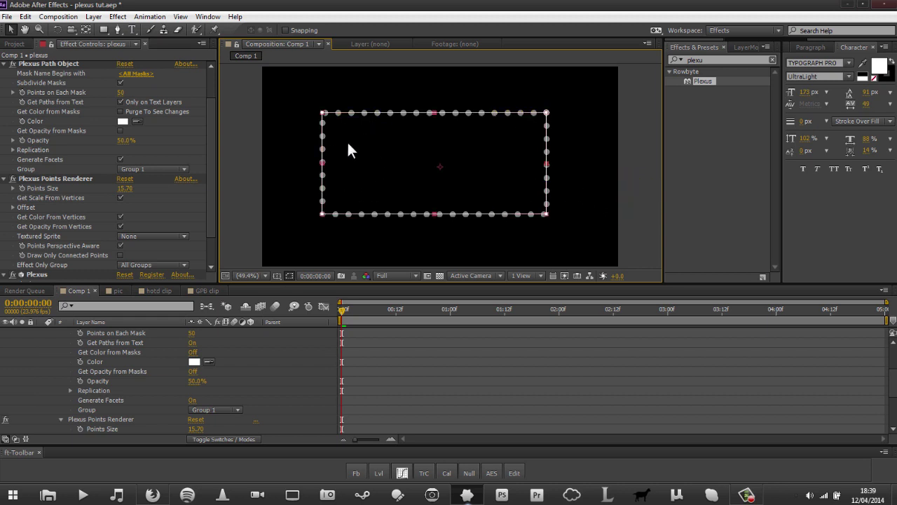
pyautogui.click(125, 92)
pyautogui.write('100')
pyautogui.press('Return')
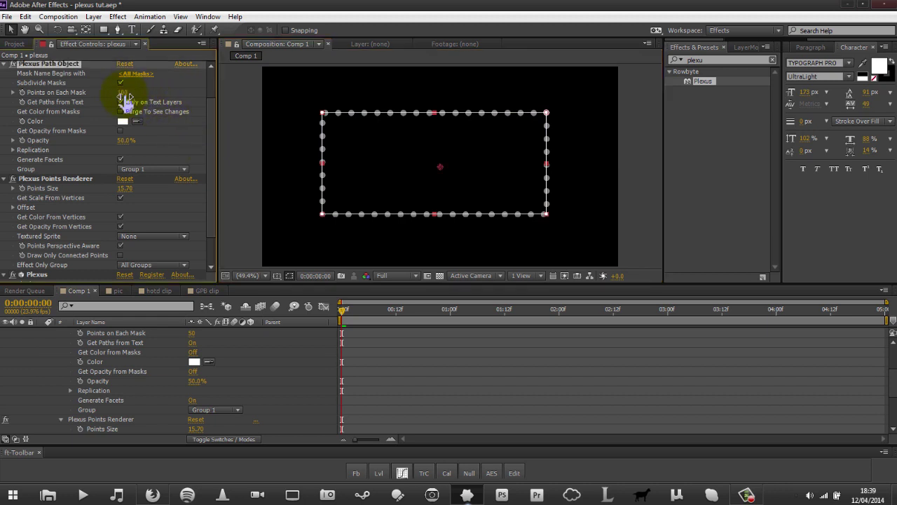
pyautogui.click(642, 174)
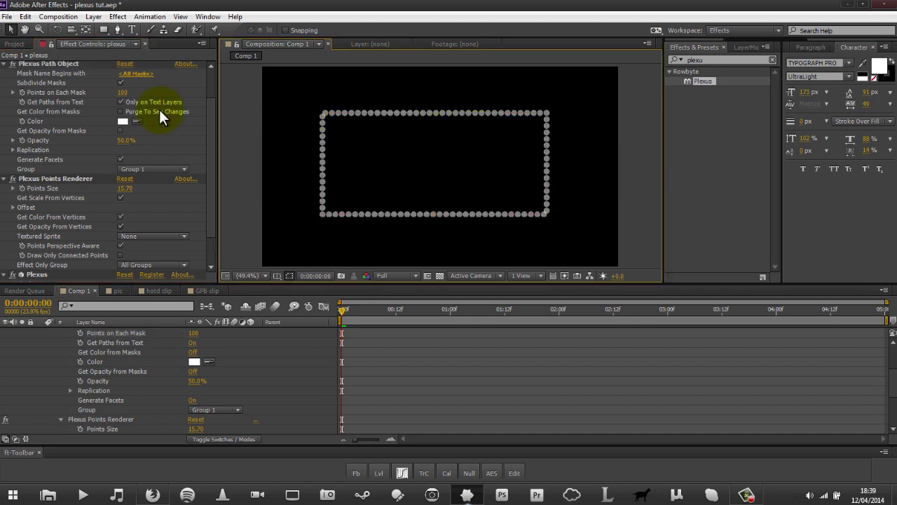
# Step: Set the Plexus Path Object's Opacity to 100% and its Replication Total No. Copies to 4
pyautogui.scroll(2, 213, 120)
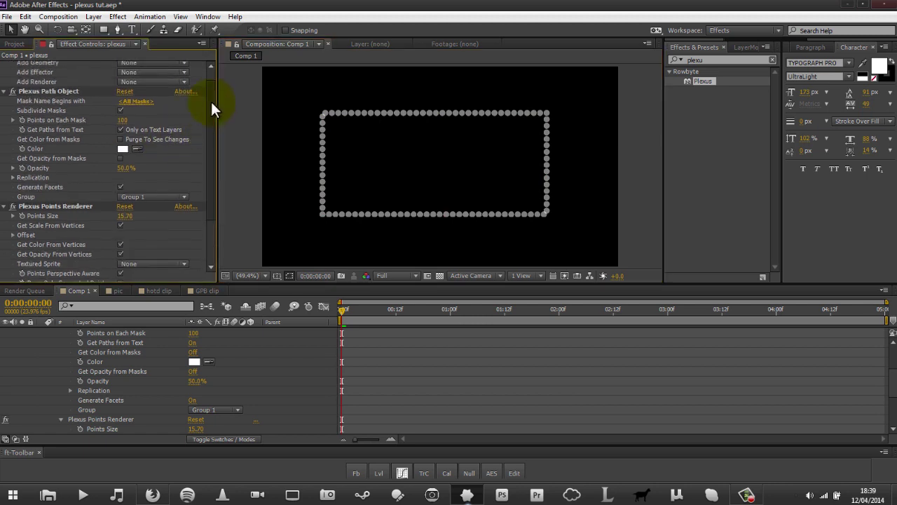
pyautogui.moveTo(122, 172); pyautogui.dragTo(184, 172)
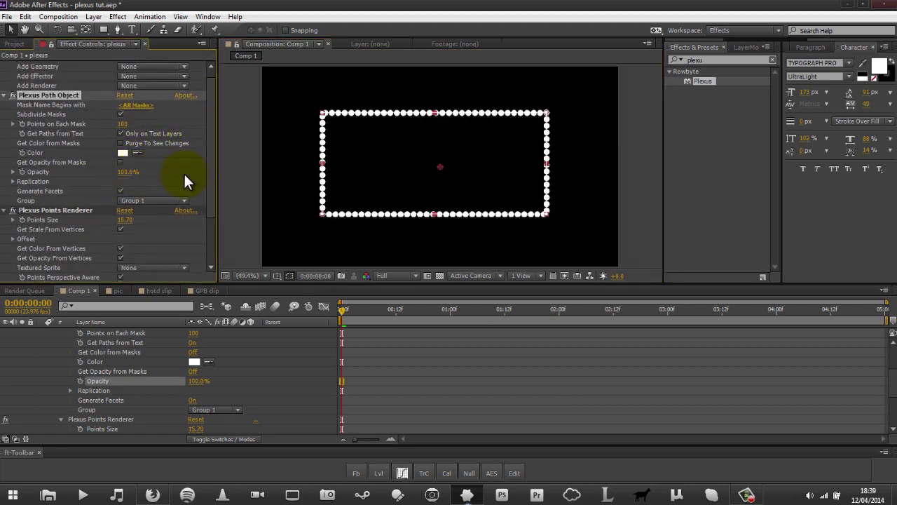
pyautogui.scroll(-2, 213, 164)
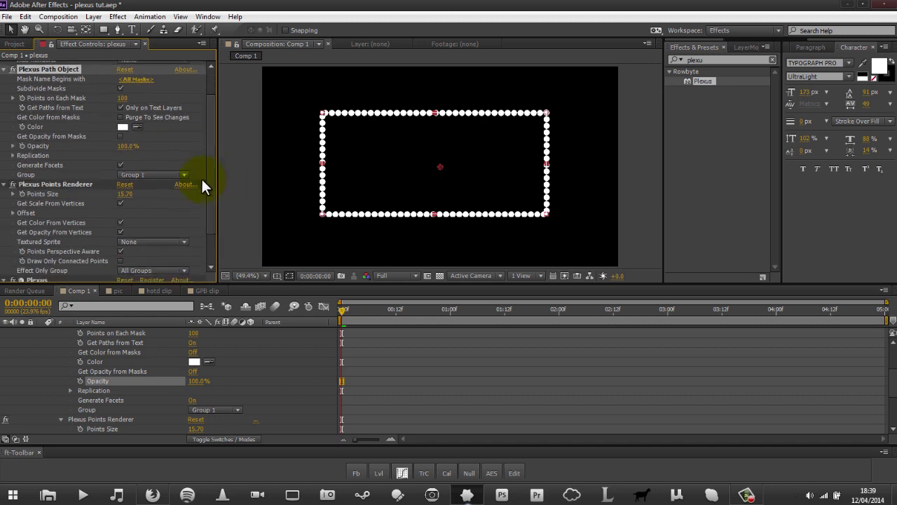
pyautogui.click(13, 156)
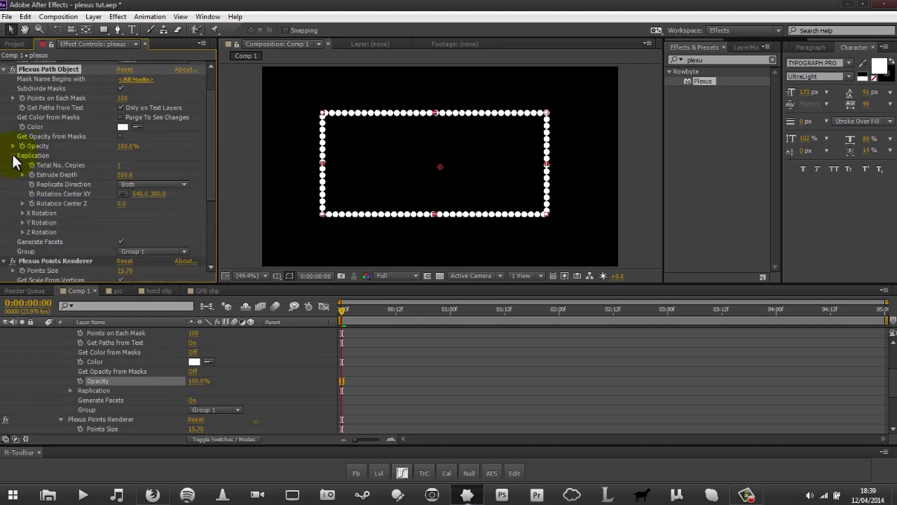
pyautogui.moveTo(124, 173)
pyautogui.mouseDown()
pyautogui.moveTo(150, 172)
pyautogui.moveTo(117, 168)
pyautogui.mouseUp()
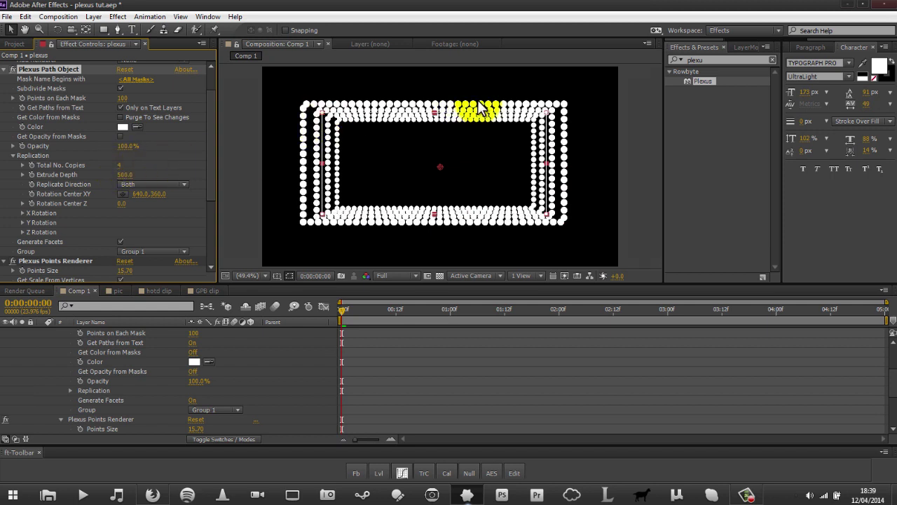
# Step: Create a two-node camera with the 15mm preset and orbit it to an oblique view of the replicated rectangles
pyautogui.rightClick(299, 386)
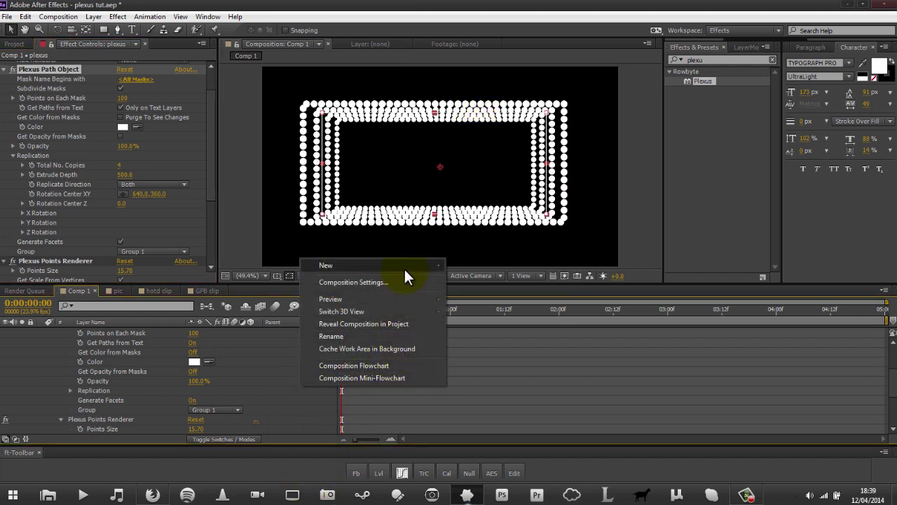
pyautogui.moveTo(404, 267)
pyautogui.click(482, 325)
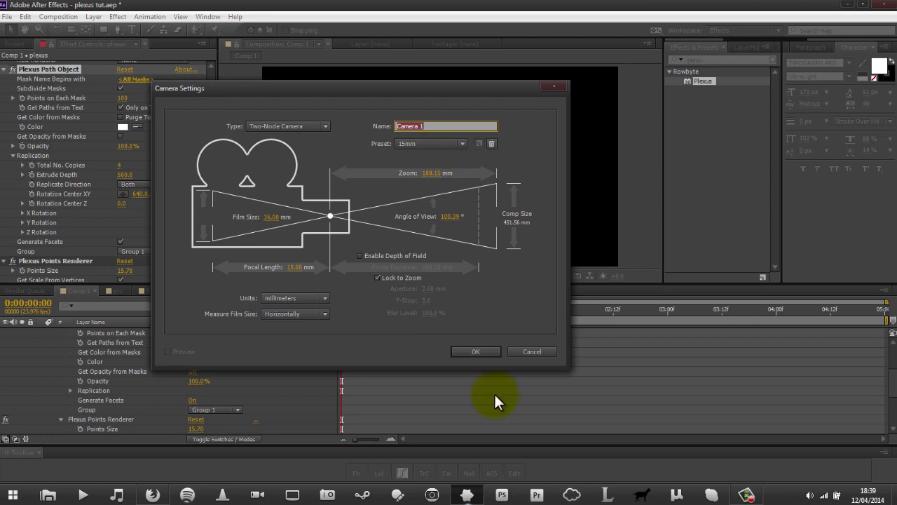
pyautogui.click(487, 354)
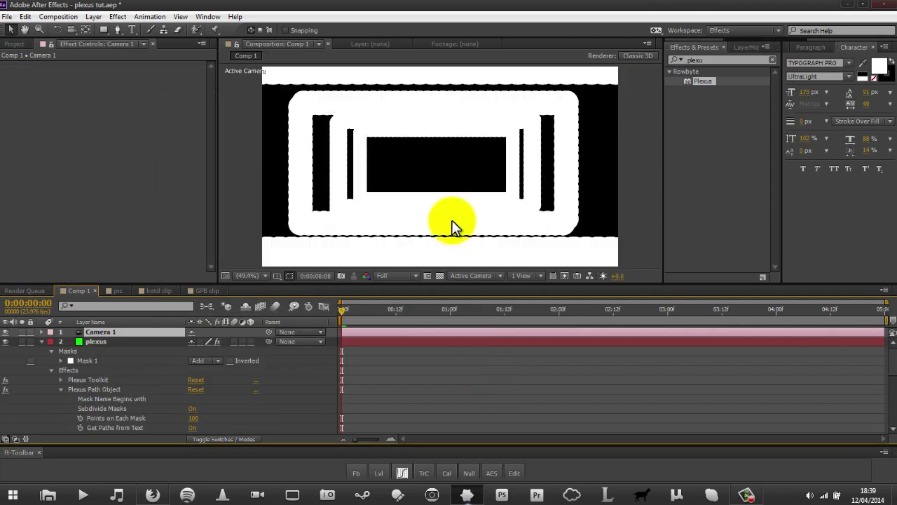
pyautogui.press('c')
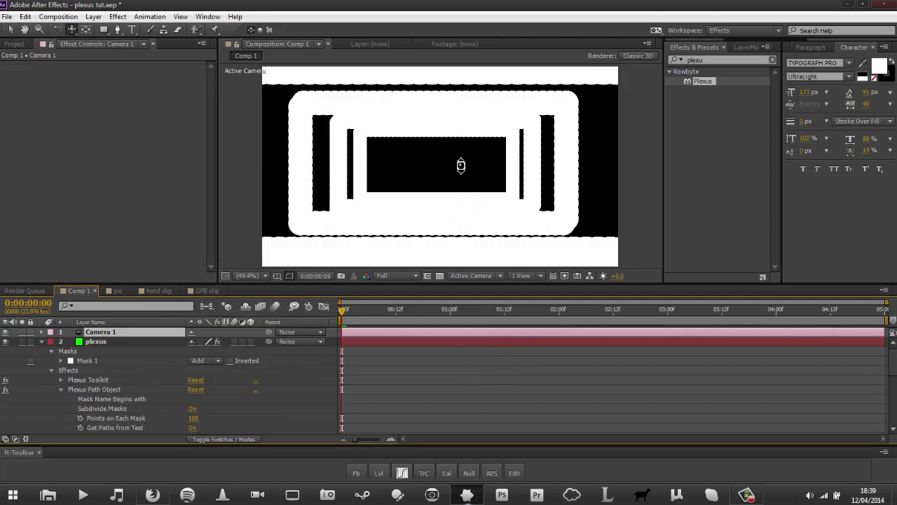
pyautogui.moveTo(464, 147); pyautogui.dragTo(513, 179)
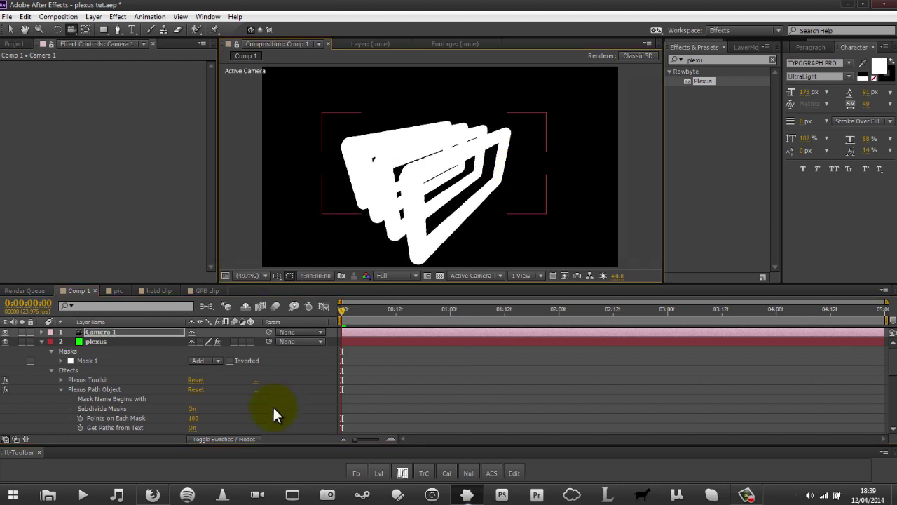
# Step: Set the Plexus Points Renderer's Points Size to 2 on the plexus layer
pyautogui.click(137, 342)
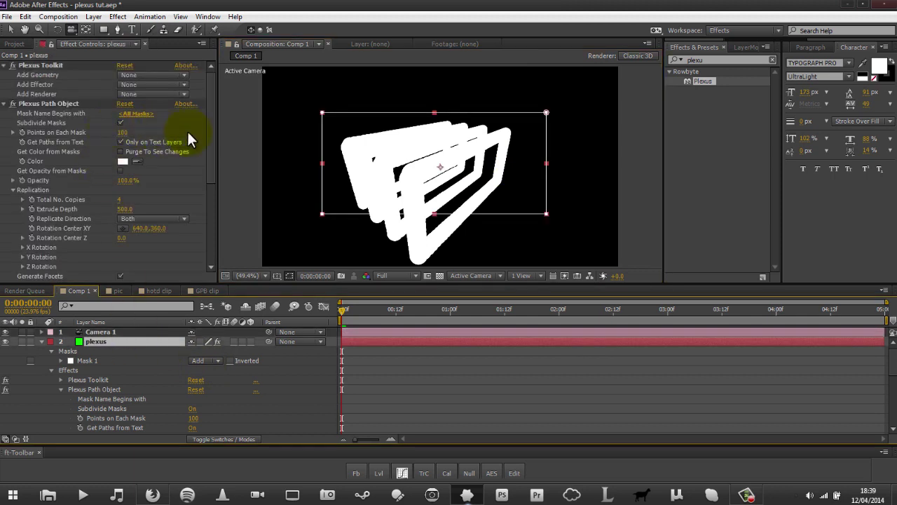
pyautogui.moveTo(213, 119); pyautogui.dragTo(213, 193)
pyautogui.click(129, 151)
pyautogui.write('2')
pyautogui.press('Return')
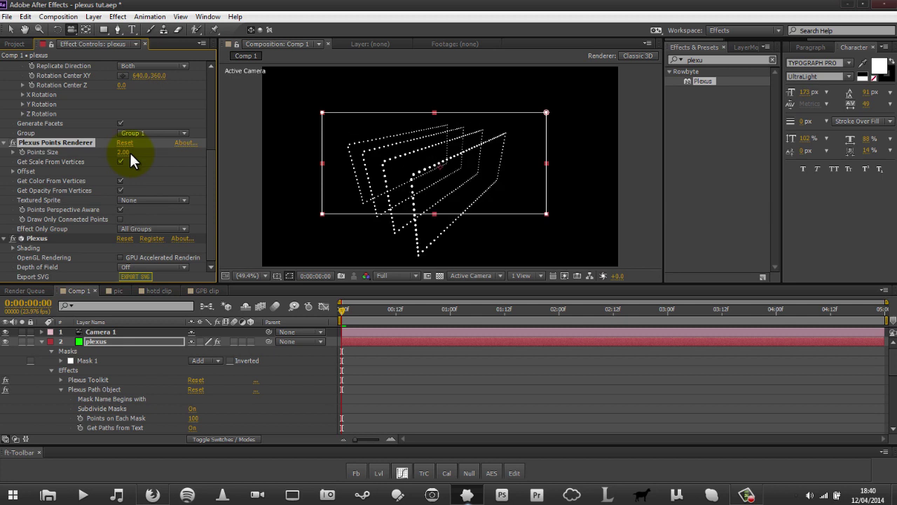
# Step: Orbit the camera around the dotted rectangles to examine the copies in depth, and reselect the plexus layer
pyautogui.moveTo(537, 192); pyautogui.dragTo(501, 188)
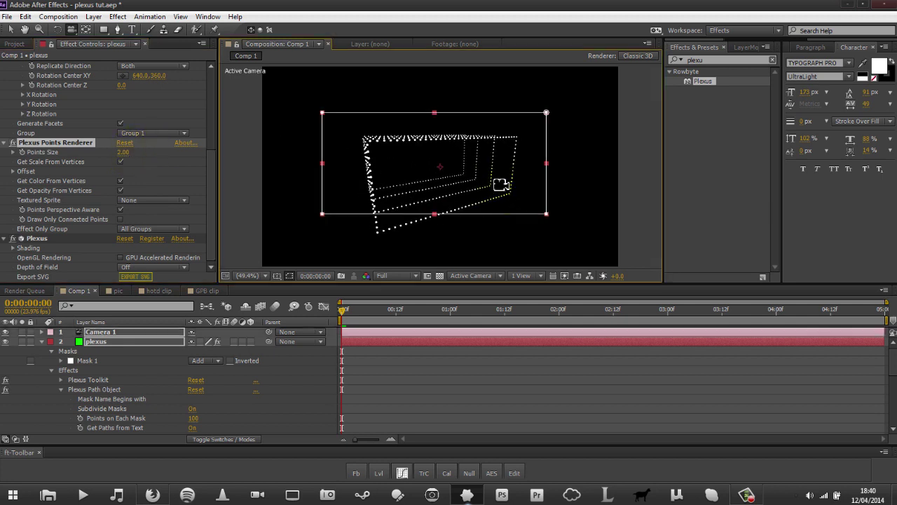
pyautogui.click(136, 350)
pyautogui.press('v')
pyautogui.click(637, 176)
pyautogui.click(471, 180)
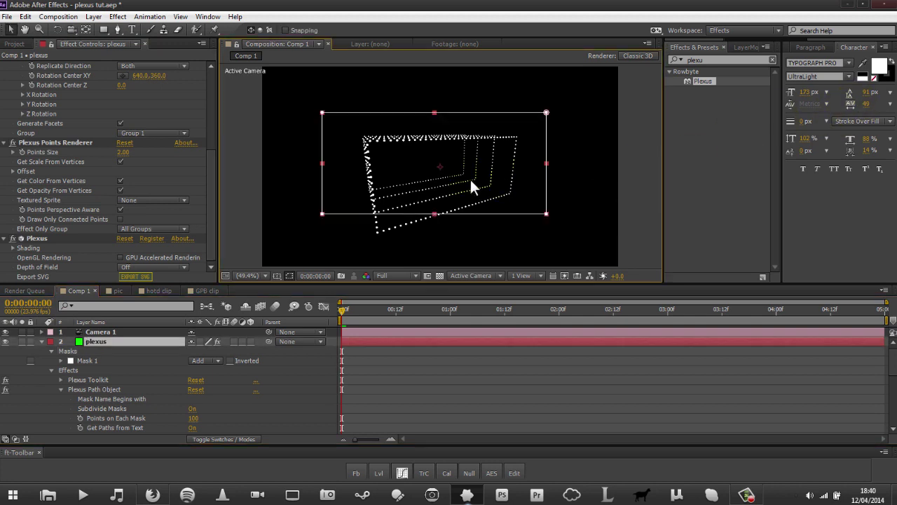
pyautogui.click(630, 229)
pyautogui.press('c')
pyautogui.moveTo(547, 157); pyautogui.dragTo(496, 209)
pyautogui.click(34, 354)
pyautogui.click(92, 342)
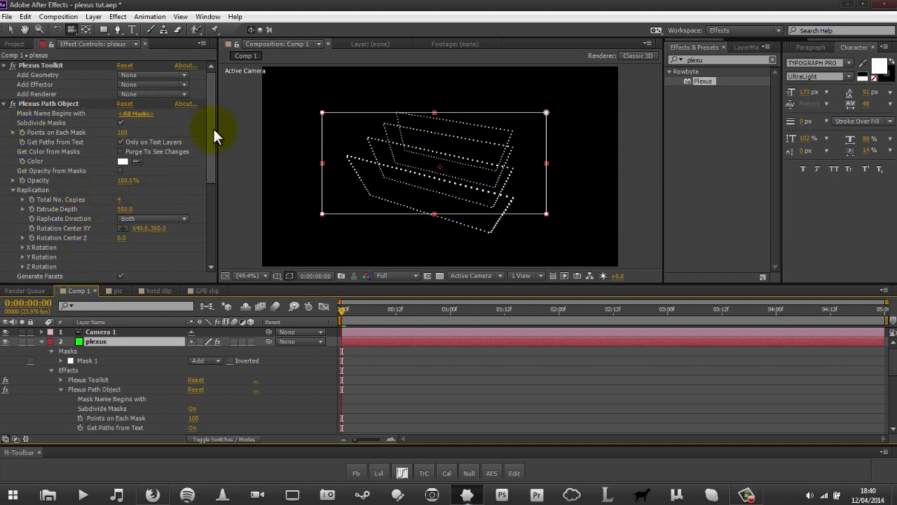
# Step: Set the Plexus Path Object's Total No. Copies to 20
pyautogui.click(122, 199)
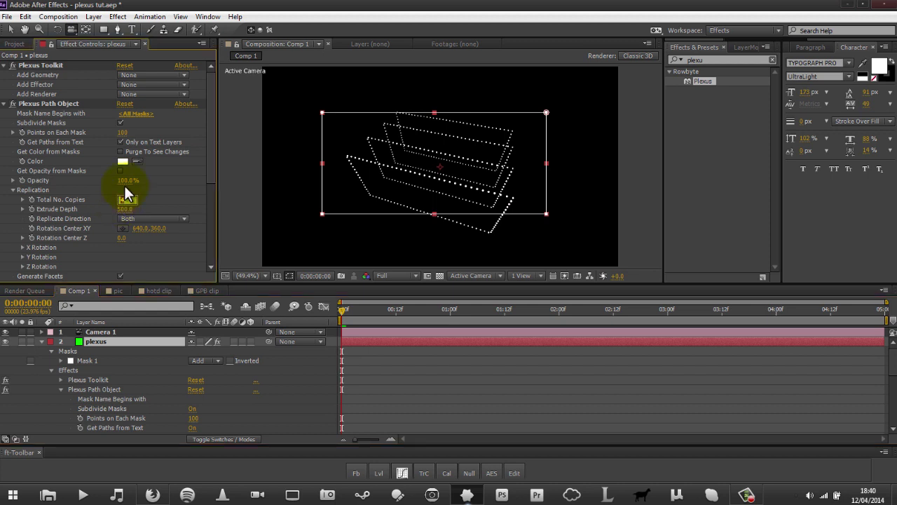
pyautogui.write('20')
pyautogui.press('Return')
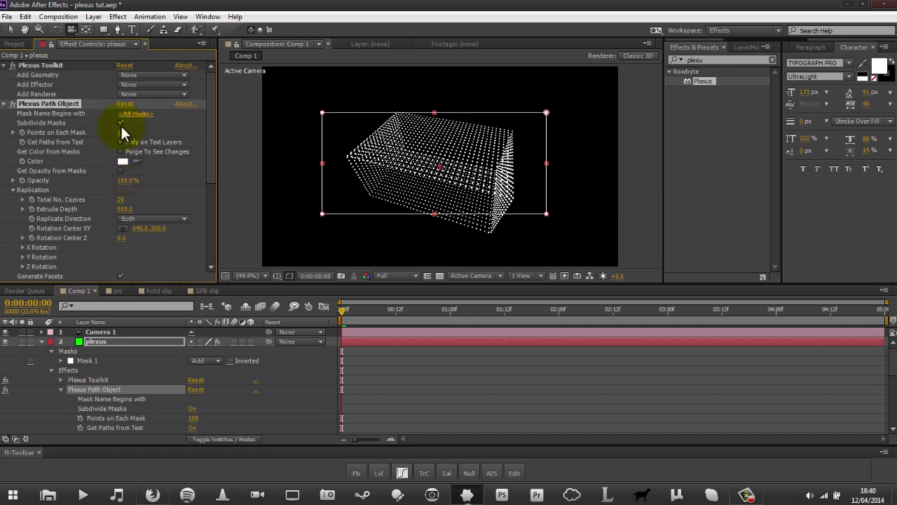
# Step: Try different replication depths for the path copies and set Extrude Depth to 647
pyautogui.moveTo(123, 243); pyautogui.dragTo(159, 234)
pyautogui.moveTo(123, 209); pyautogui.dragTo(390, 192)
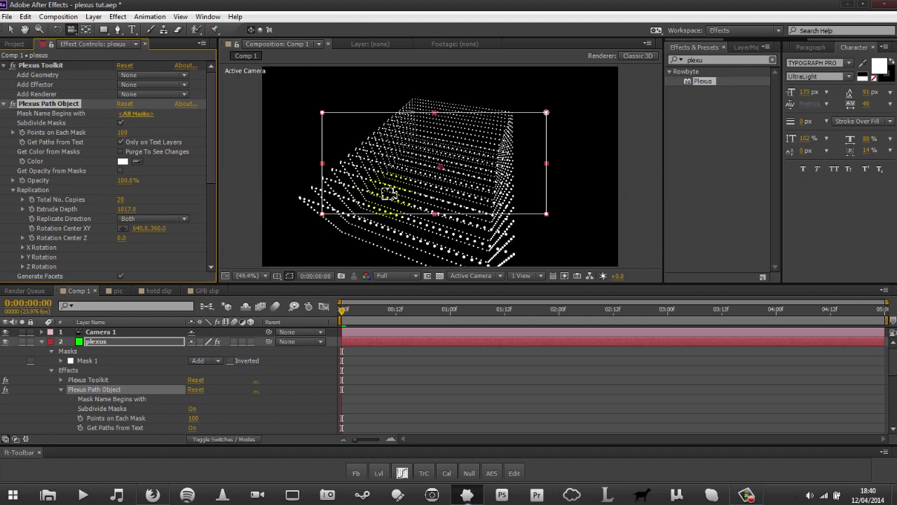
pyautogui.moveTo(121, 209); pyautogui.dragTo(0, 265)
# Step: Set Total No. Copies to 4 and orbit the camera to a new oblique view of the copies
pyautogui.click(120, 199)
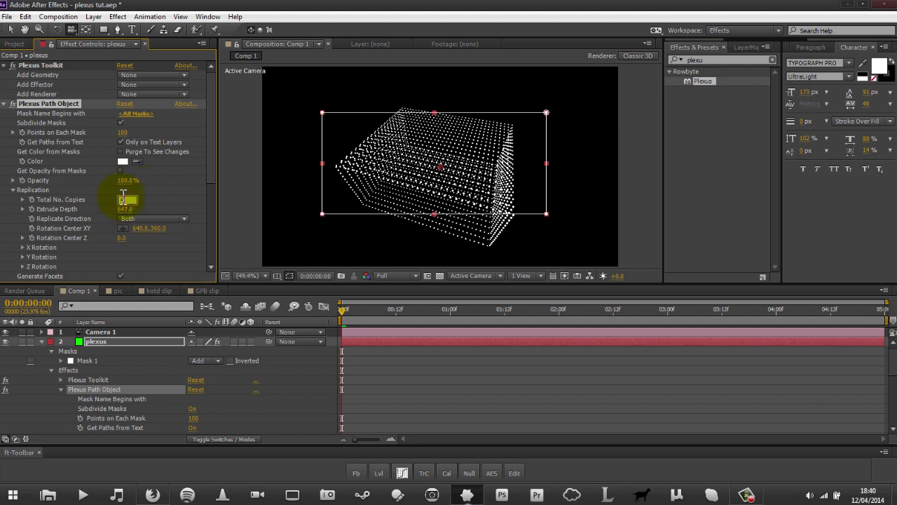
pyautogui.write('4')
pyautogui.press('Return')
pyautogui.moveTo(451, 175); pyautogui.dragTo(491, 144)
pyautogui.press('v')
pyautogui.click(635, 148)
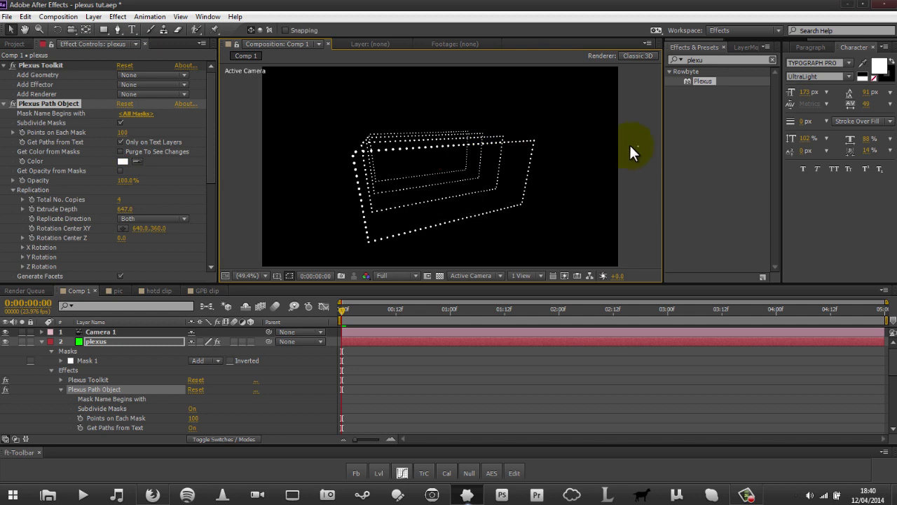
pyautogui.press('c')
pyautogui.moveTo(500, 136)
pyautogui.mouseDown()
pyautogui.moveTo(521, 145)
pyautogui.moveTo(497, 152)
pyautogui.mouseUp()
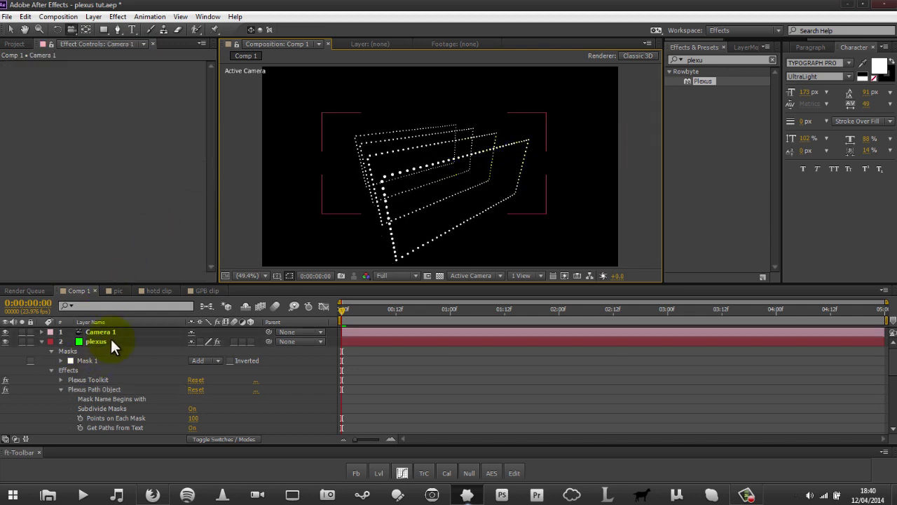
# Step: Select the plexus layer and hide mask path outlines in the composition view
pyautogui.click(111, 341)
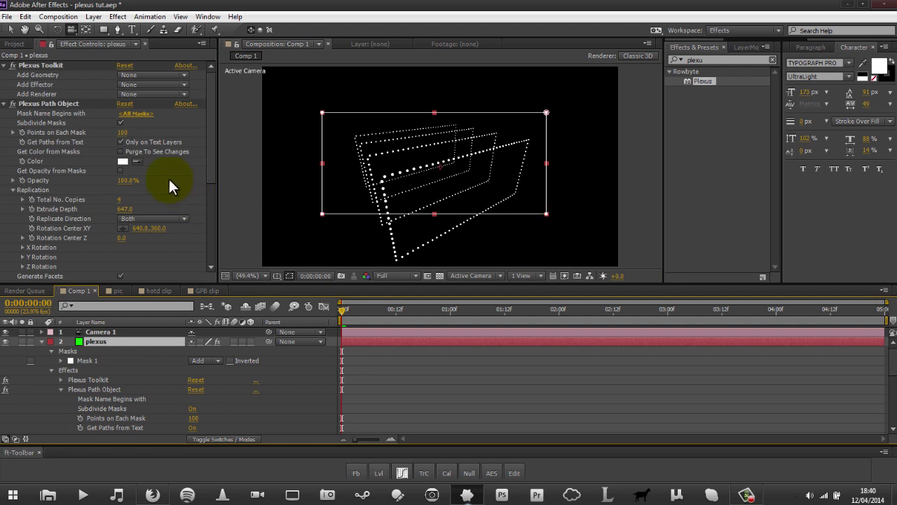
pyautogui.scroll(-2, 211, 97)
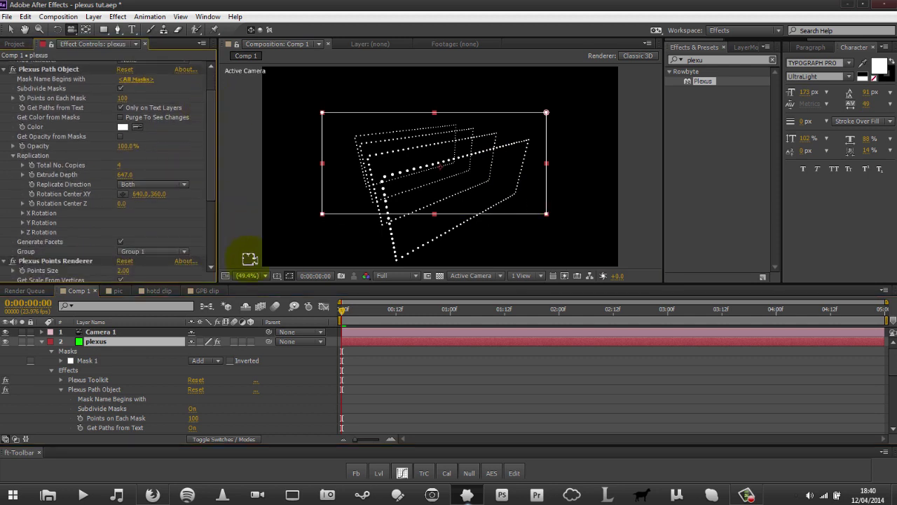
pyautogui.click(287, 276)
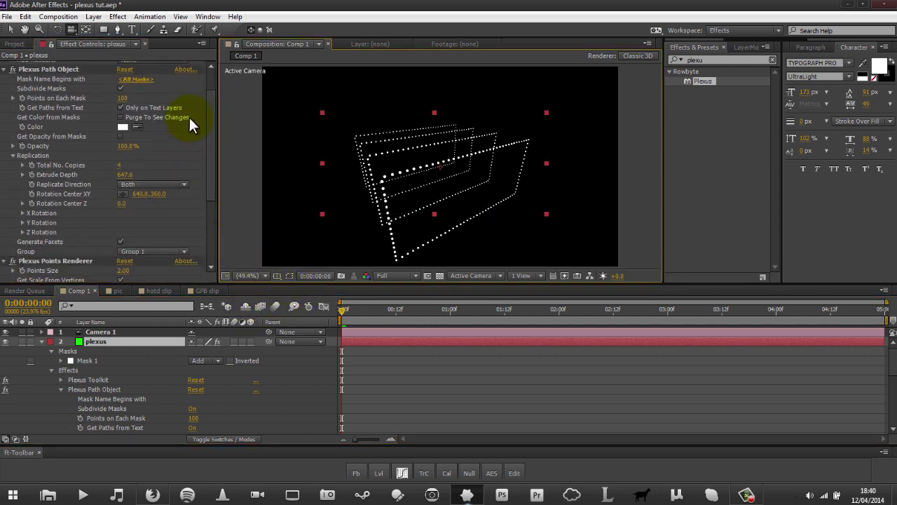
# Step: Look through the plexus layer's effect settings, including the Path Object's Replication rotation options
pyautogui.scroll(1, 210, 118)
pyautogui.scroll(2, 217, 102)
pyautogui.scroll(-7, 212, 156)
pyautogui.scroll(8, 207, 140)
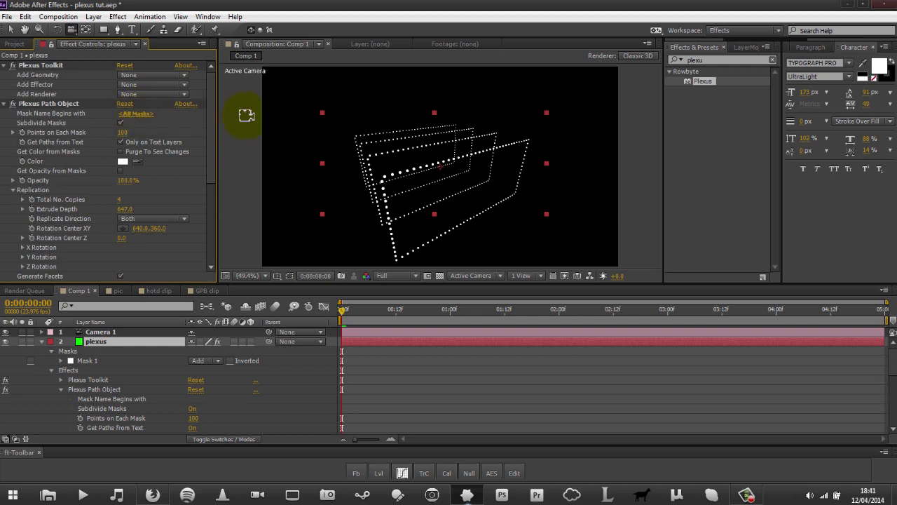
pyautogui.moveTo(207, 130); pyautogui.dragTo(207, 152)
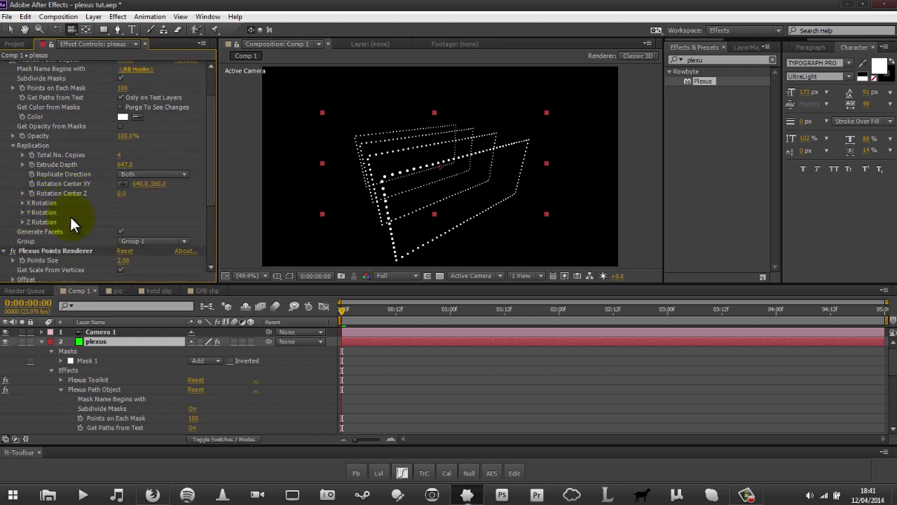
# Step: Check the Path Object's Group choices and collapse its Replication settings
pyautogui.click(131, 241)
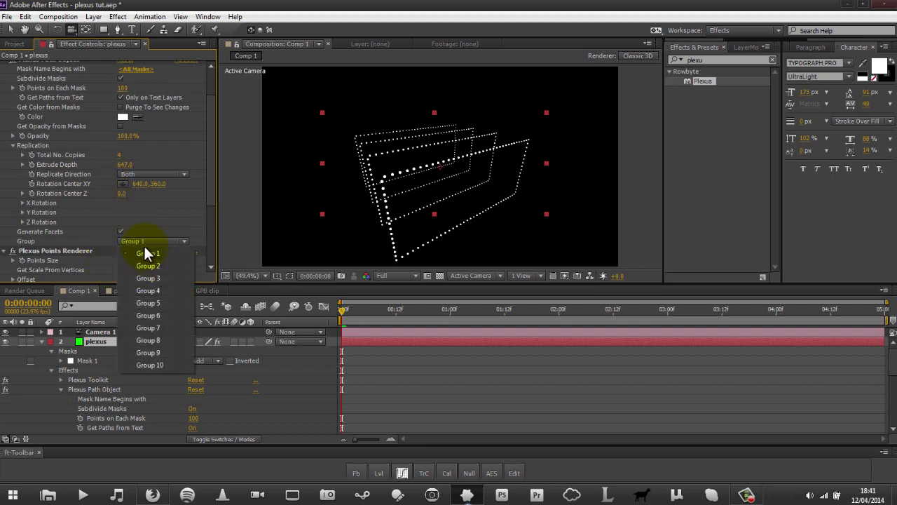
pyautogui.click(214, 200)
pyautogui.scroll(2, 212, 190)
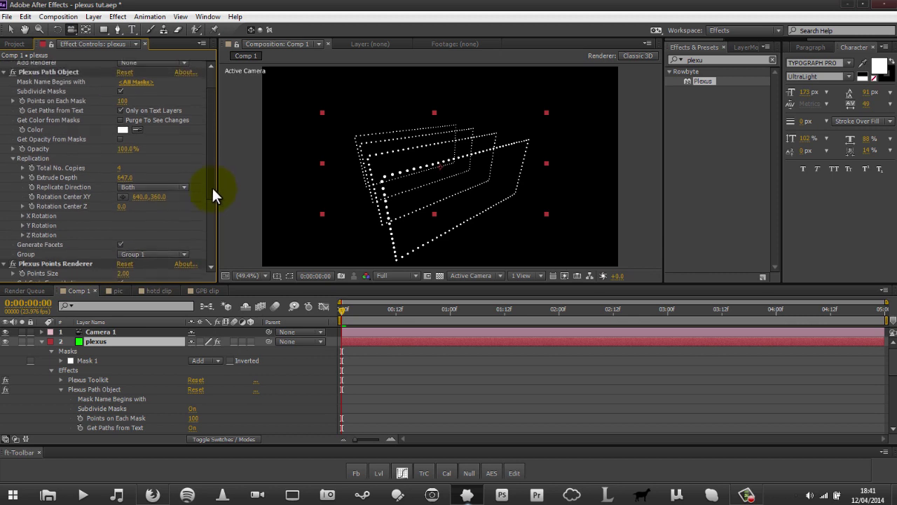
pyautogui.click(20, 161)
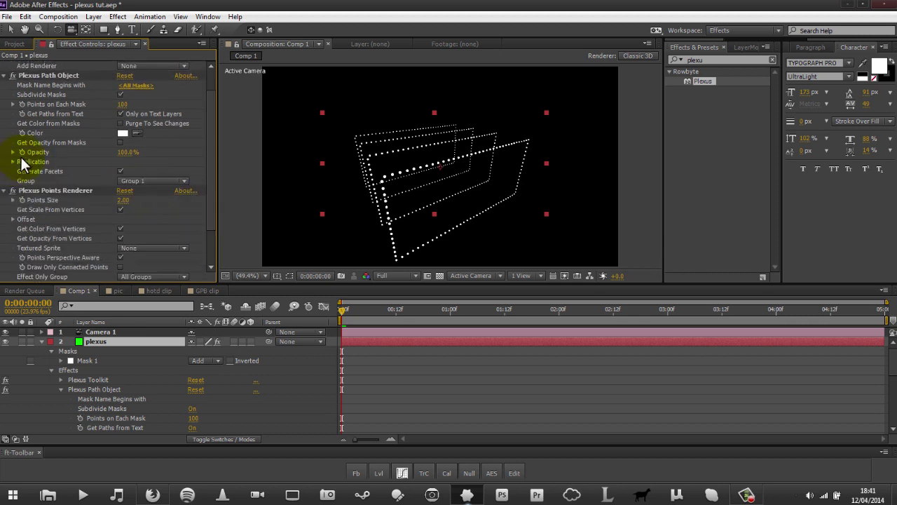
pyautogui.click(88, 147)
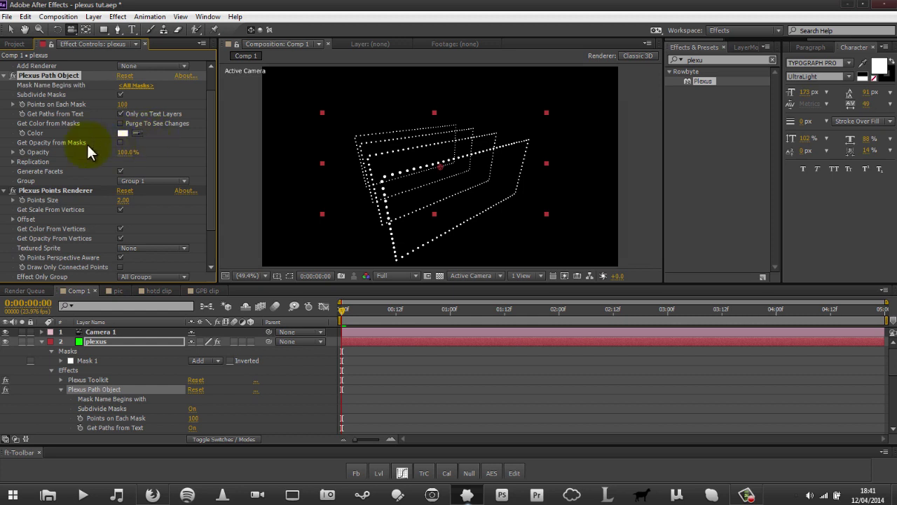
# Step: Collapse the Path Object's settings, set the Points Renderer's Points Size to 2.80 and collapse it as well
pyautogui.click(4, 76)
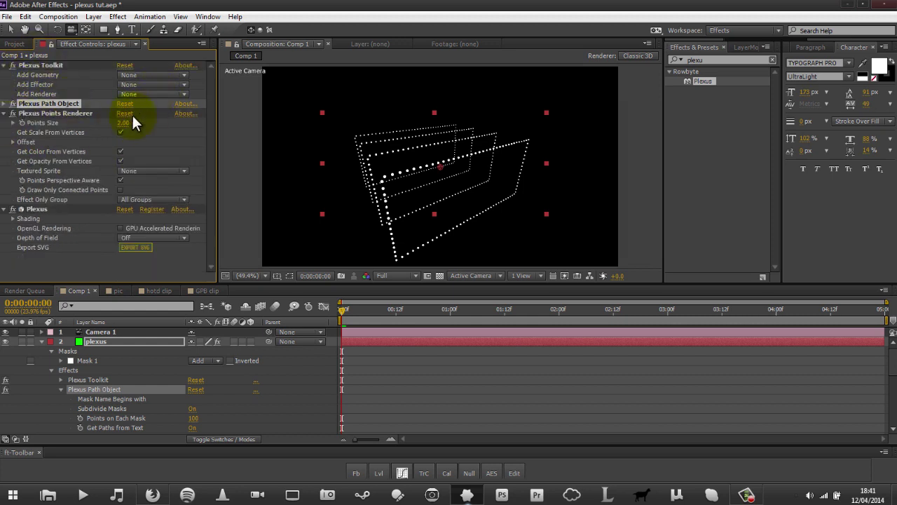
pyautogui.moveTo(123, 123); pyautogui.dragTo(109, 121)
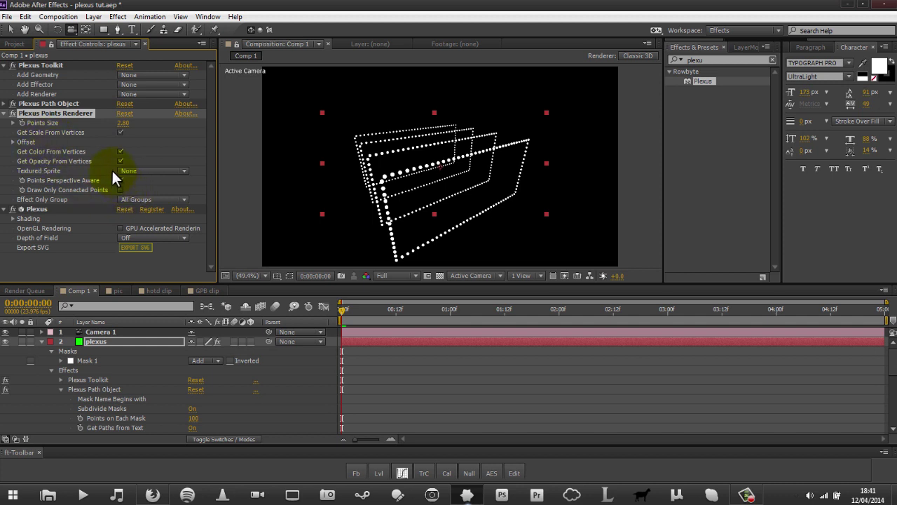
pyautogui.click(5, 113)
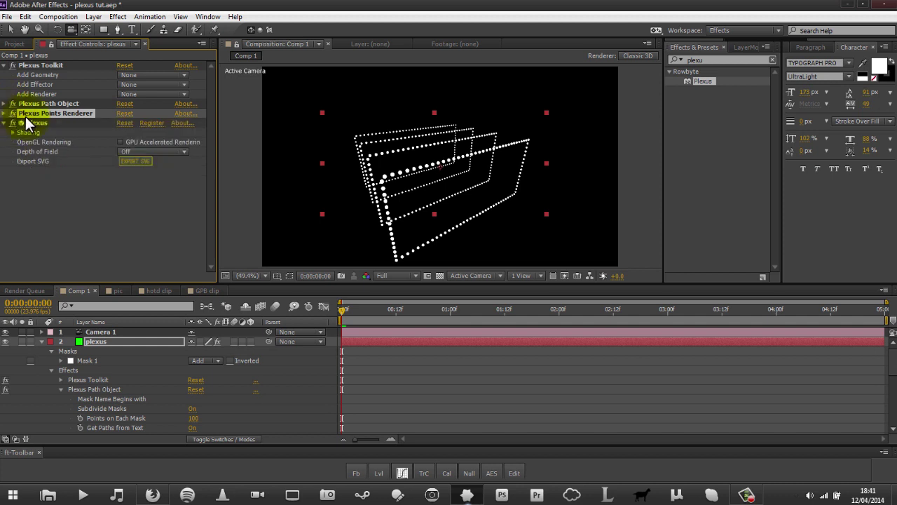
# Step: Add a Noise effector and try position Noise Amplitudes such as 185 and 34 while orbiting the camera
pyautogui.click(130, 84)
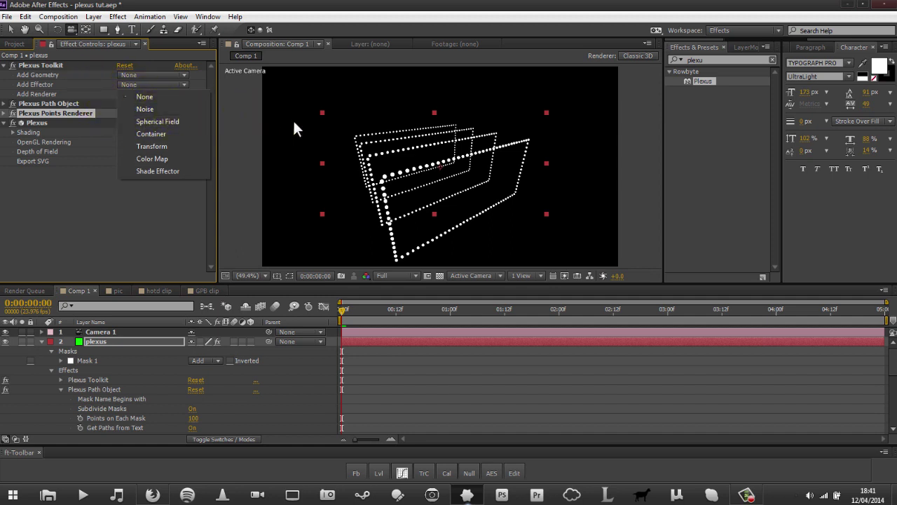
pyautogui.click(193, 110)
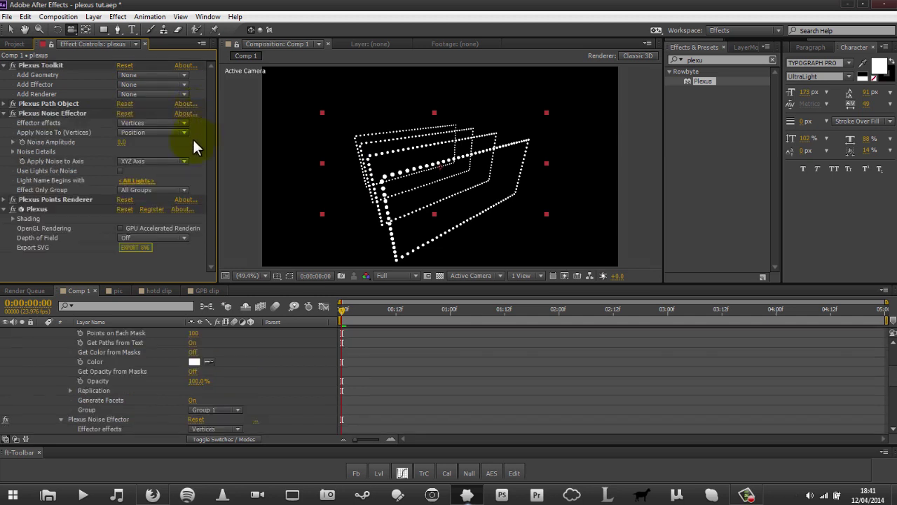
pyautogui.moveTo(124, 142); pyautogui.dragTo(222, 136)
pyautogui.moveTo(449, 175); pyautogui.dragTo(488, 209)
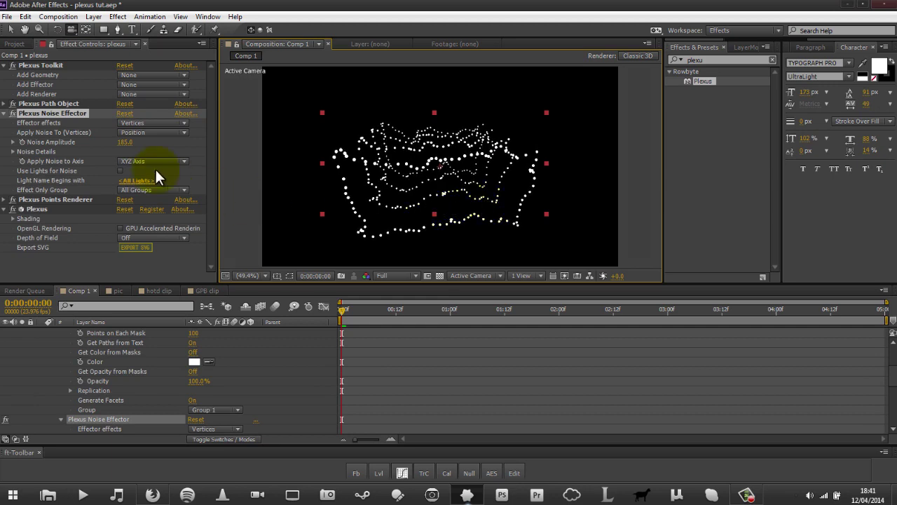
pyautogui.moveTo(125, 143); pyautogui.dragTo(469, 204)
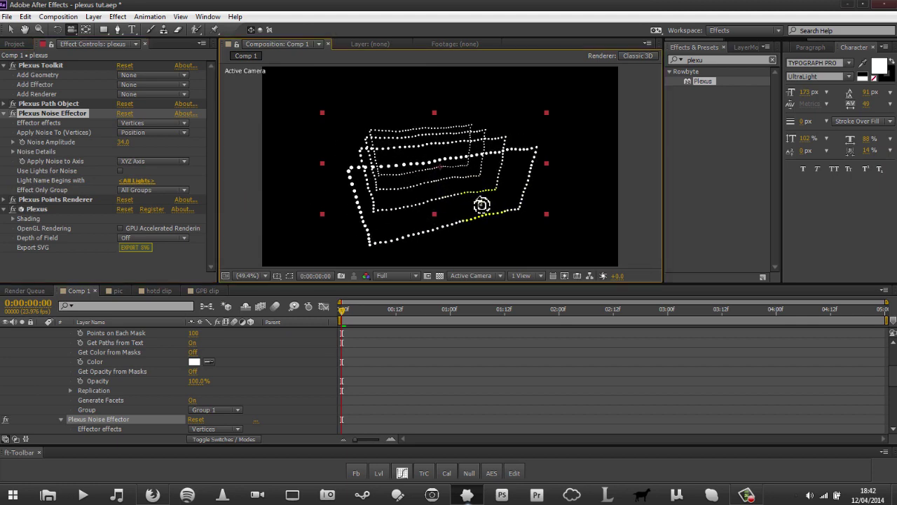
pyautogui.moveTo(476, 208); pyautogui.dragTo(476, 208)
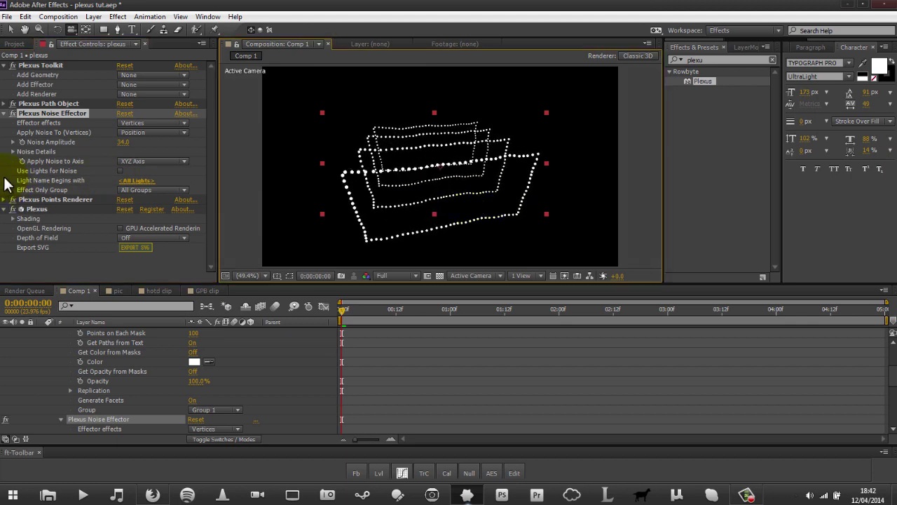
pyautogui.moveTo(128, 144)
pyautogui.mouseDown()
pyautogui.moveTo(46, 154)
pyautogui.moveTo(123, 156)
pyautogui.mouseUp()
# Step: Apply the noise to Scale with a Noise Amplitude of 801 and orbit the camera around the copies
pyautogui.click(125, 132)
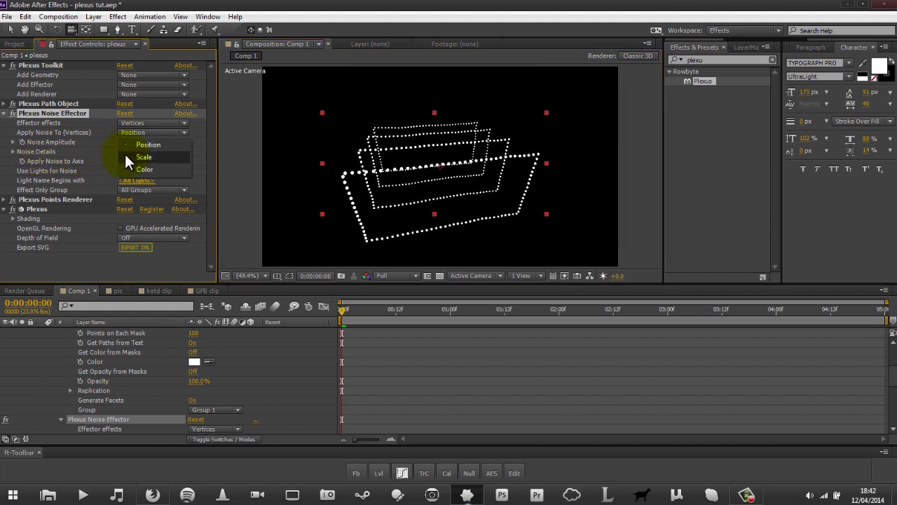
pyautogui.click(122, 152)
pyautogui.moveTo(123, 142); pyautogui.dragTo(585, 163)
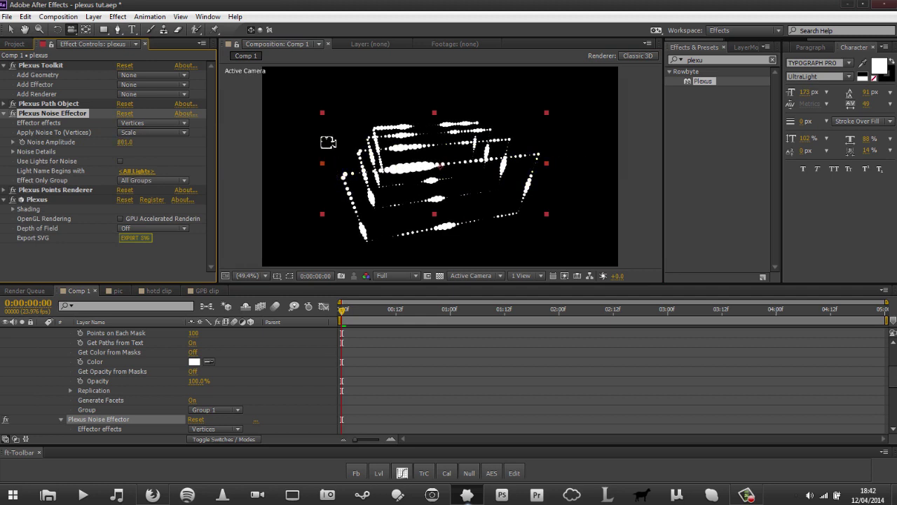
pyautogui.moveTo(476, 153); pyautogui.dragTo(466, 174)
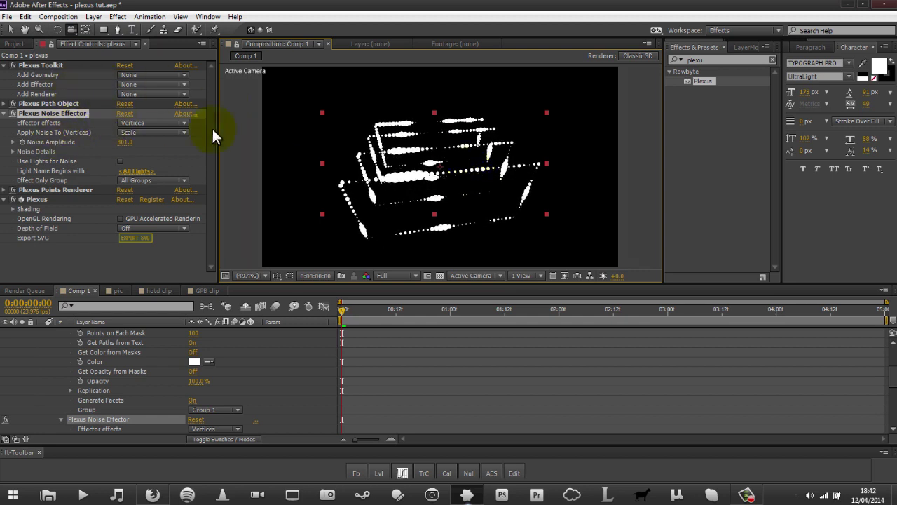
# Step: Add a second Noise effector with a Noise Amplitude of 319 and switch its noise from Position to Color
pyautogui.click(131, 84)
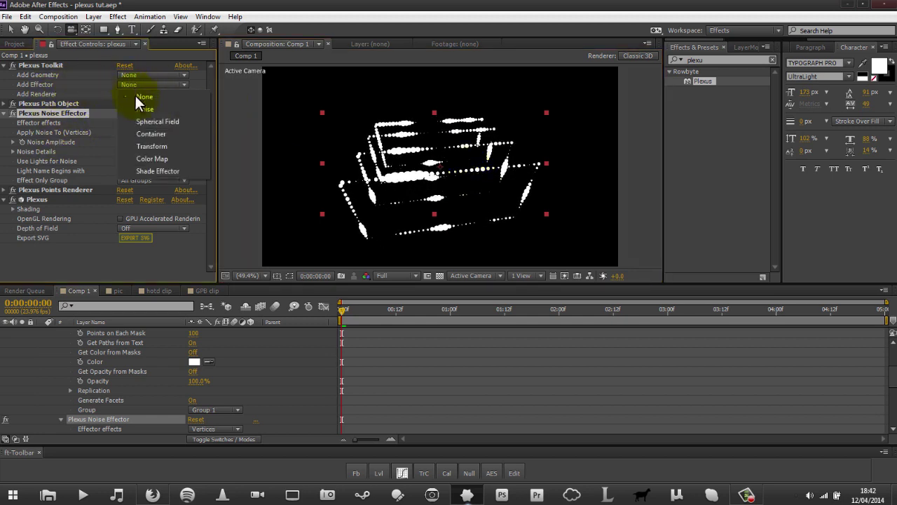
pyautogui.click(136, 110)
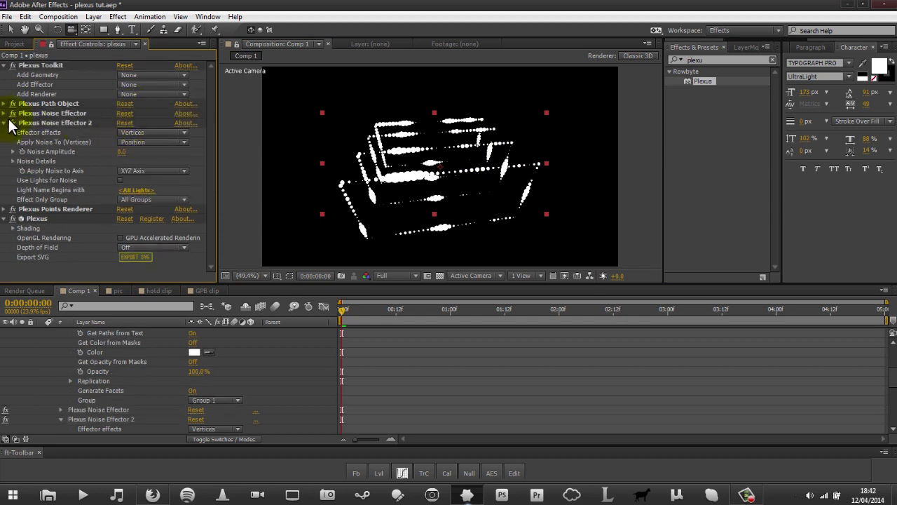
pyautogui.moveTo(120, 153); pyautogui.dragTo(379, 157)
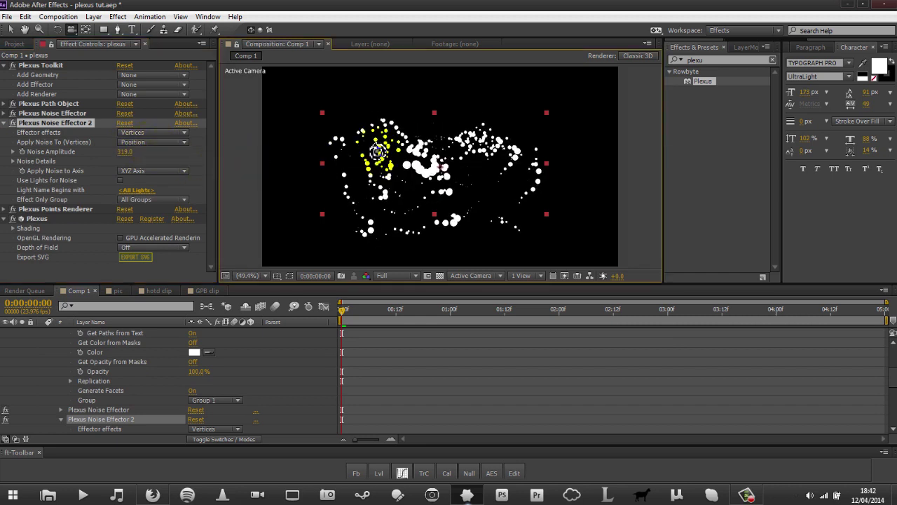
pyautogui.click(11, 113)
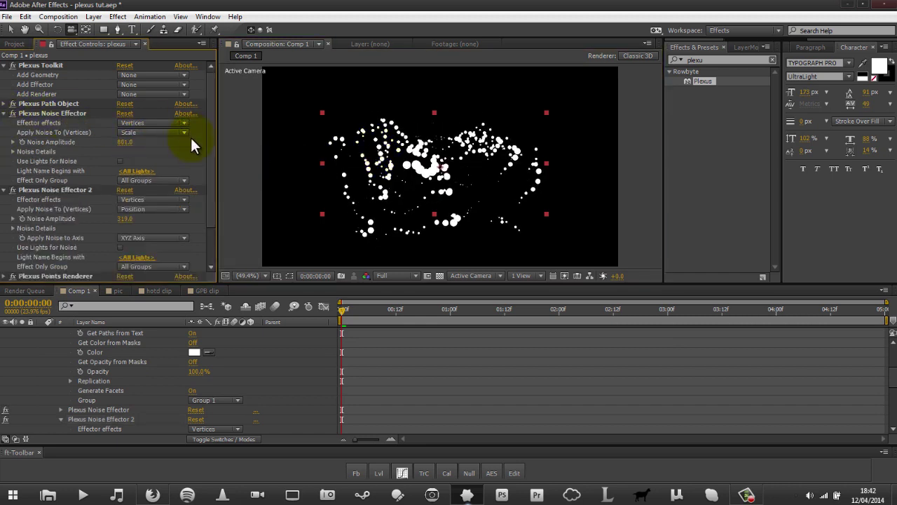
pyautogui.click(140, 208)
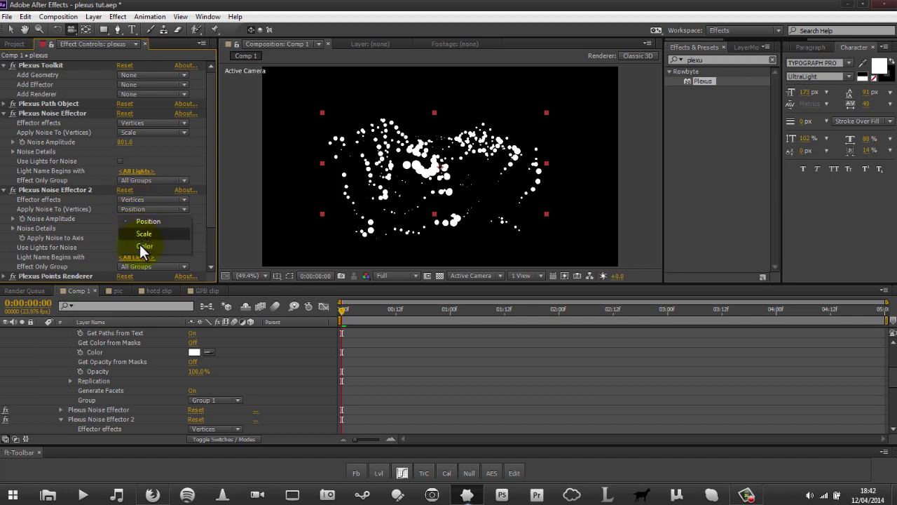
pyautogui.click(139, 244)
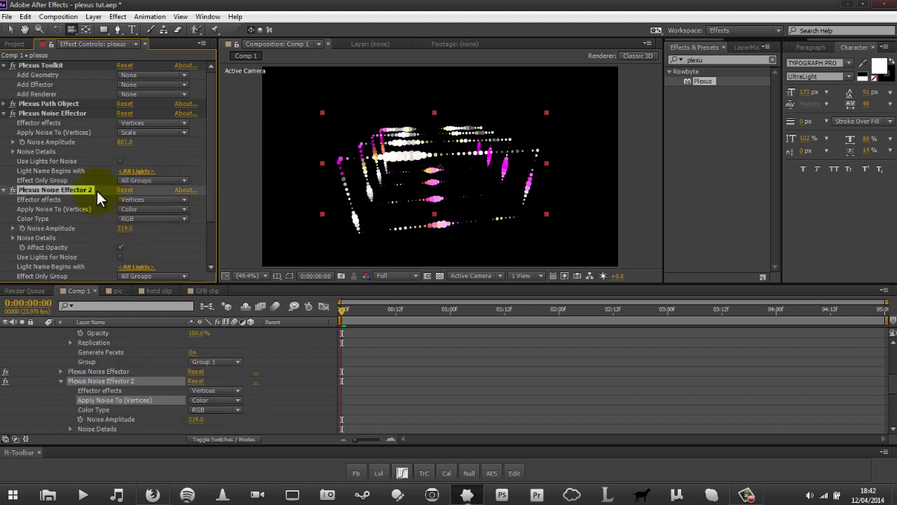
# Step: Delete both Noise effectors from the plexus layer
pyautogui.click(79, 114)
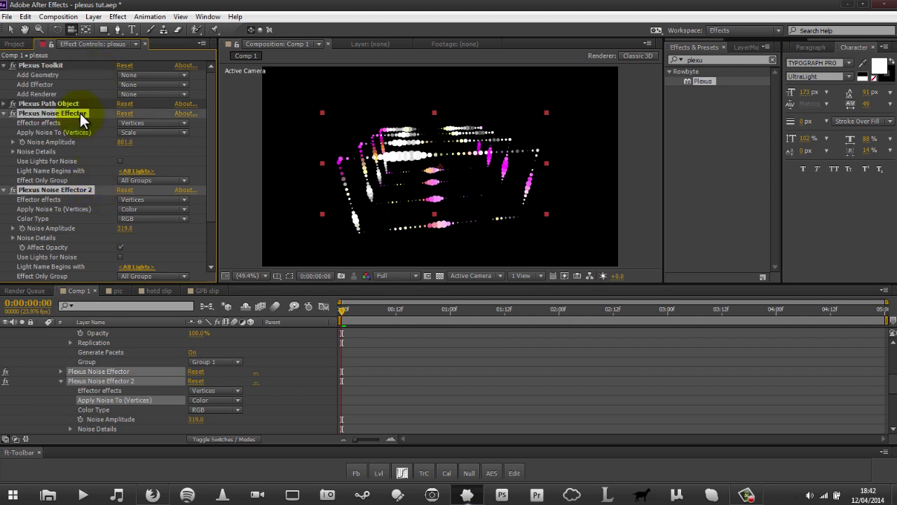
pyautogui.press('Delete')
# Step: Add a Spherical Field effector to view its settings, and delete it again
pyautogui.click(134, 84)
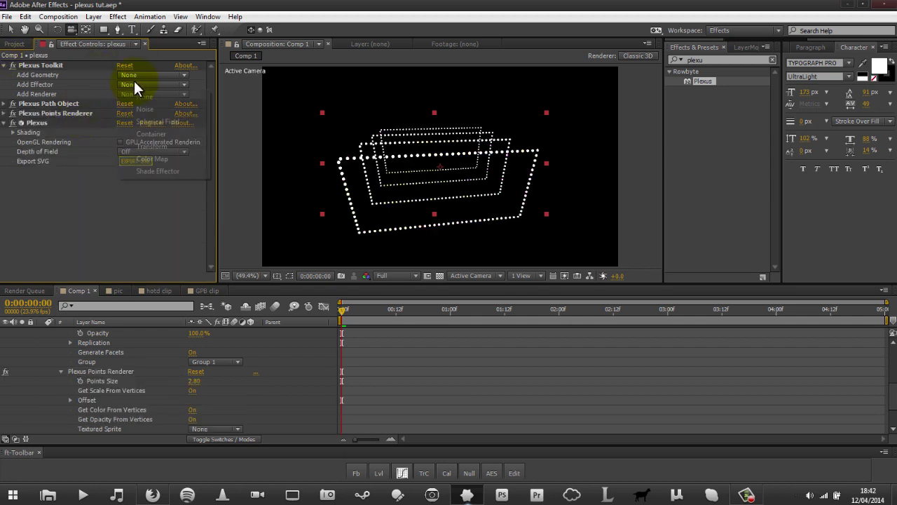
pyautogui.click(151, 119)
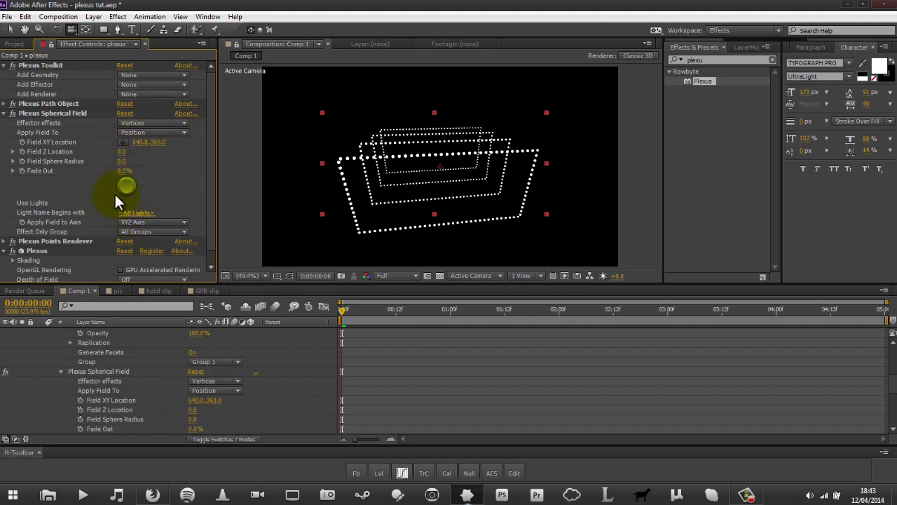
pyautogui.click(57, 110)
pyautogui.press('Delete')
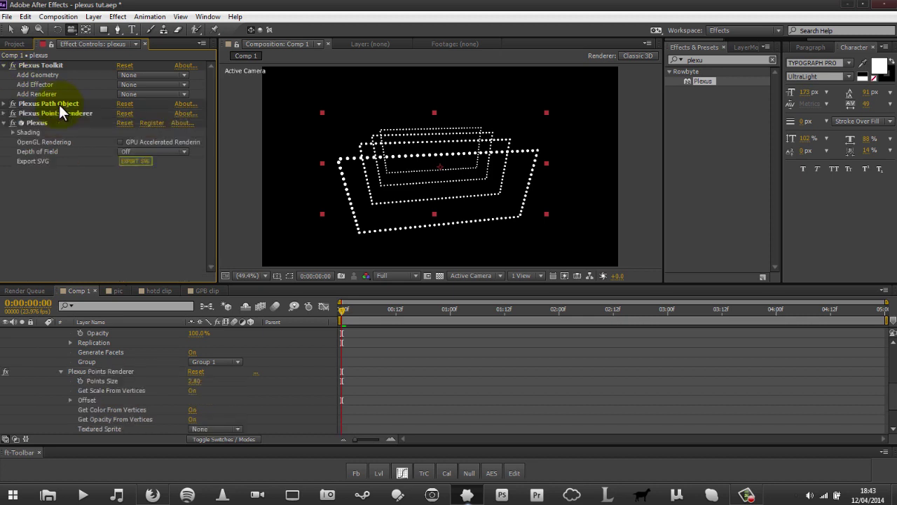
# Step: Add a Transform effector, try its X Rotate and a Center XY of 987.0,166.1, and undo the center change
pyautogui.click(127, 85)
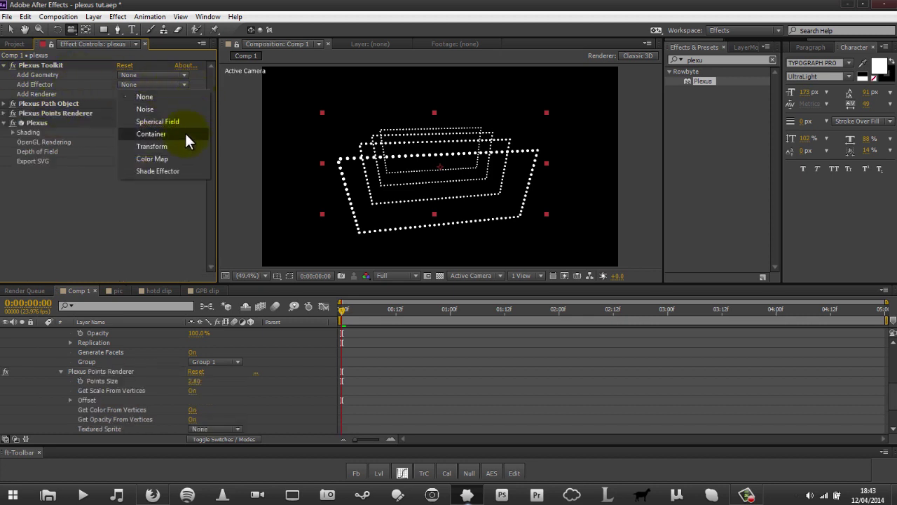
pyautogui.click(169, 149)
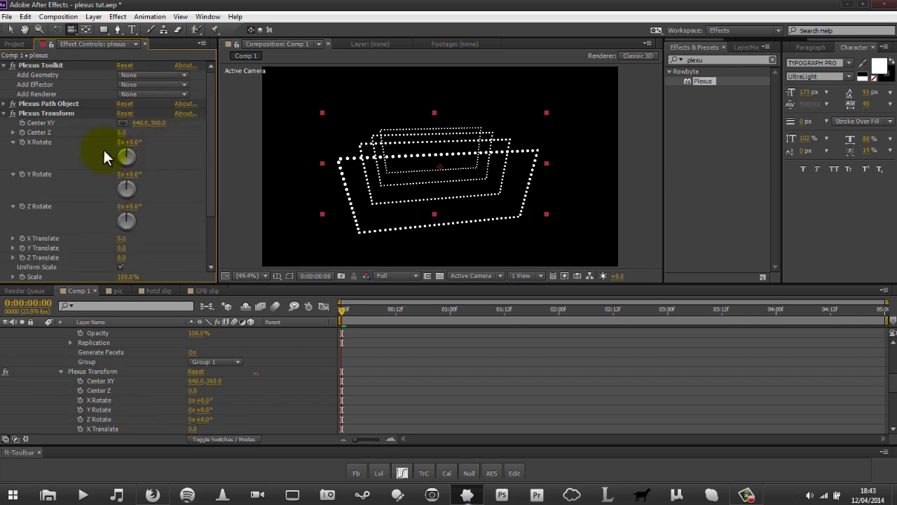
pyautogui.moveTo(127, 155); pyautogui.dragTo(178, 149)
pyautogui.click(124, 123)
pyautogui.click(537, 118)
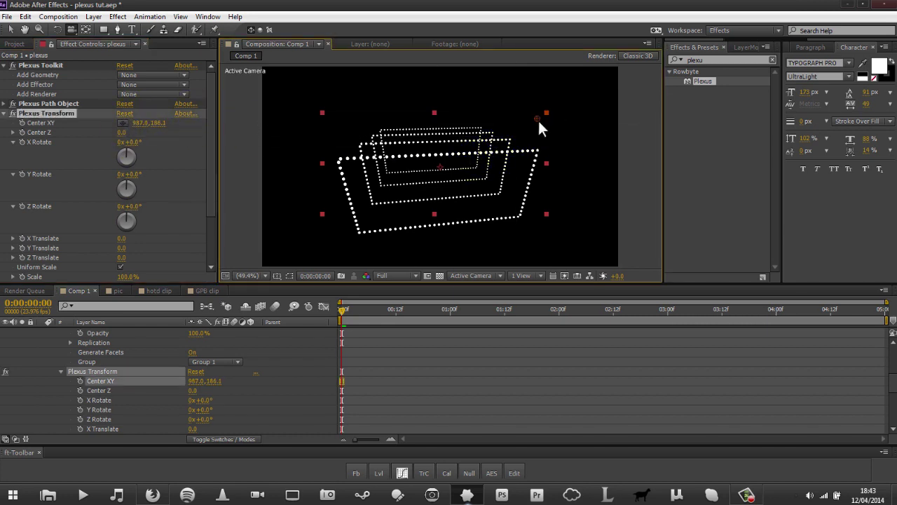
pyautogui.click(188, 150)
pyautogui.hotkey('ctrl', 'z')
# Step: Review the Transform effector's rotation, translation and scale settings and delete the effector
pyautogui.scroll(-3, 215, 140)
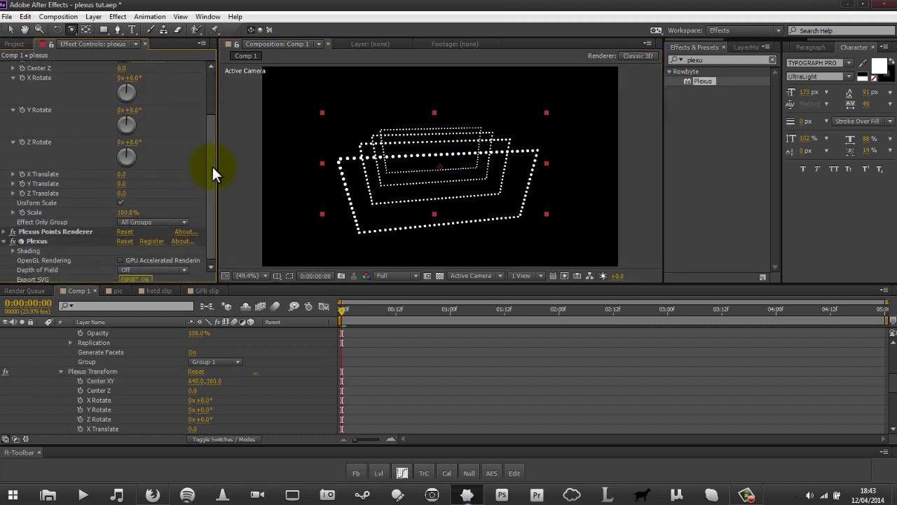
pyautogui.moveTo(126, 220); pyautogui.dragTo(146, 233)
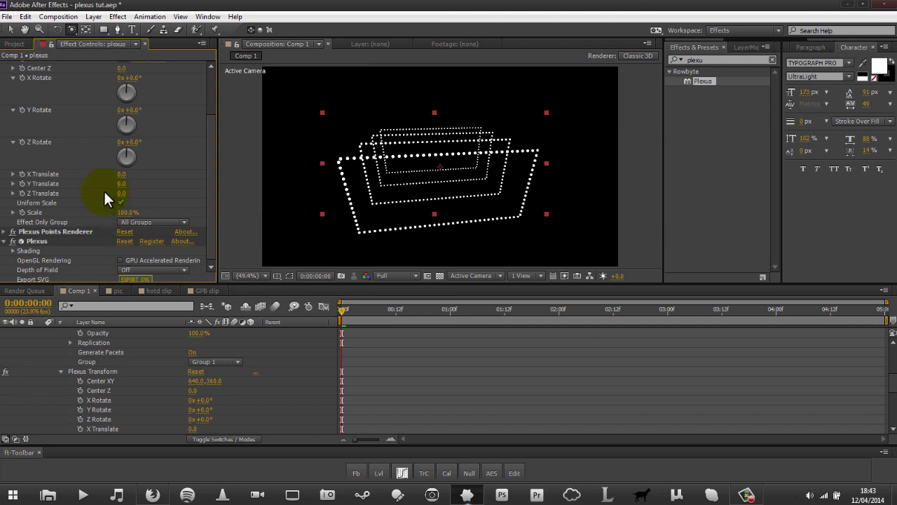
pyautogui.scroll(4, 187, 220)
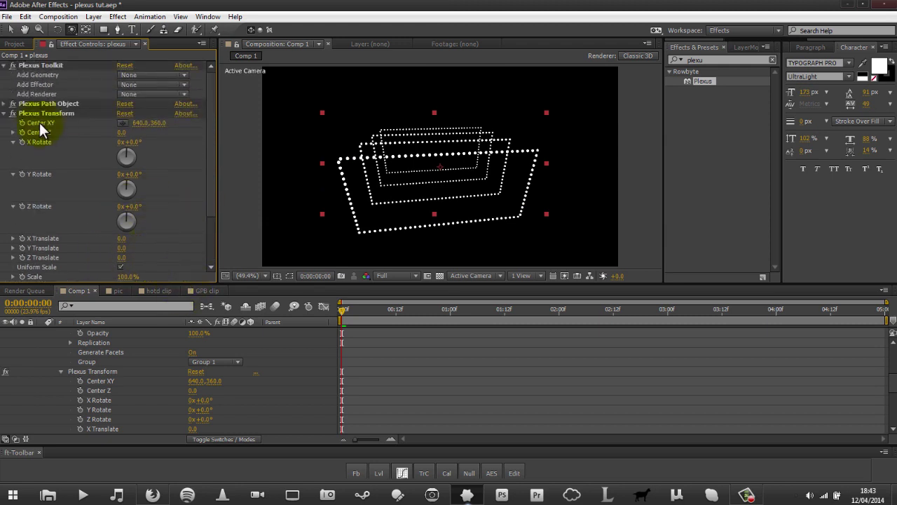
pyautogui.click(40, 113)
pyautogui.press('Delete')
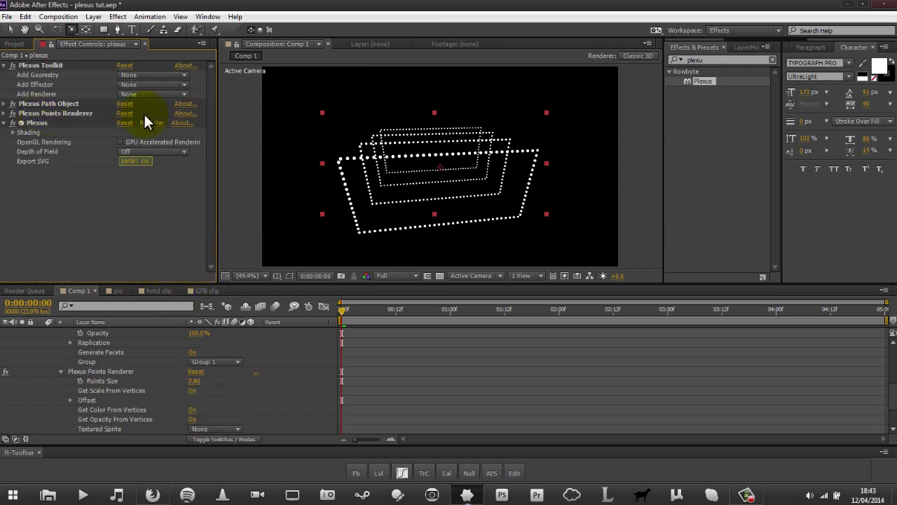
pyautogui.click(154, 84)
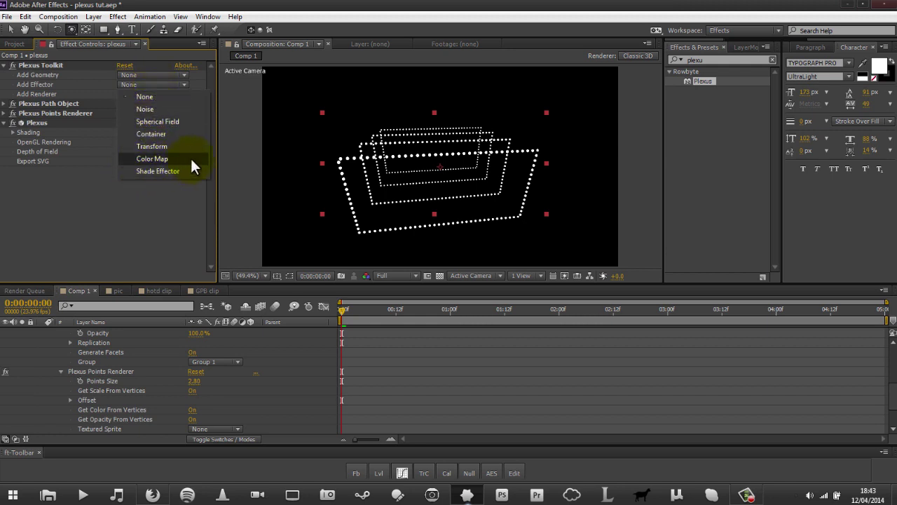
pyautogui.click(104, 233)
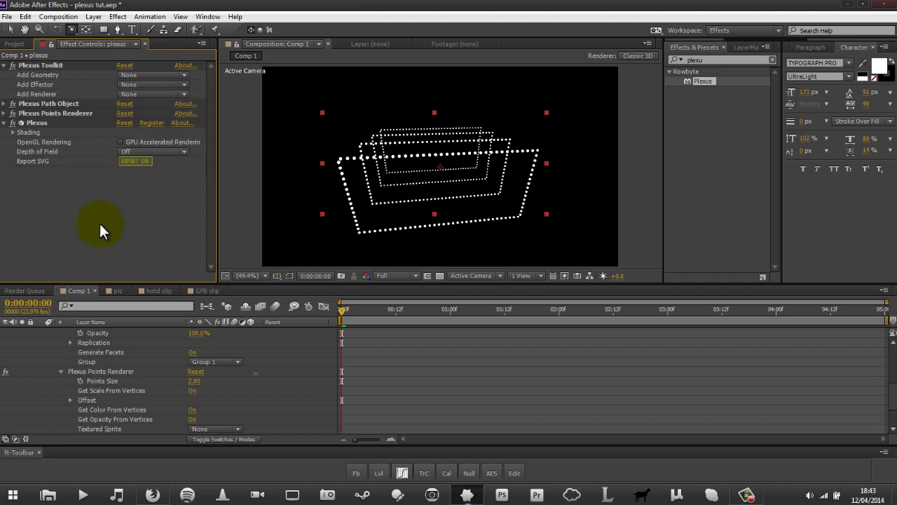
# Step: Add a Lines renderer to the plexus layer and orbit the camera to view the connected points
pyautogui.click(131, 93)
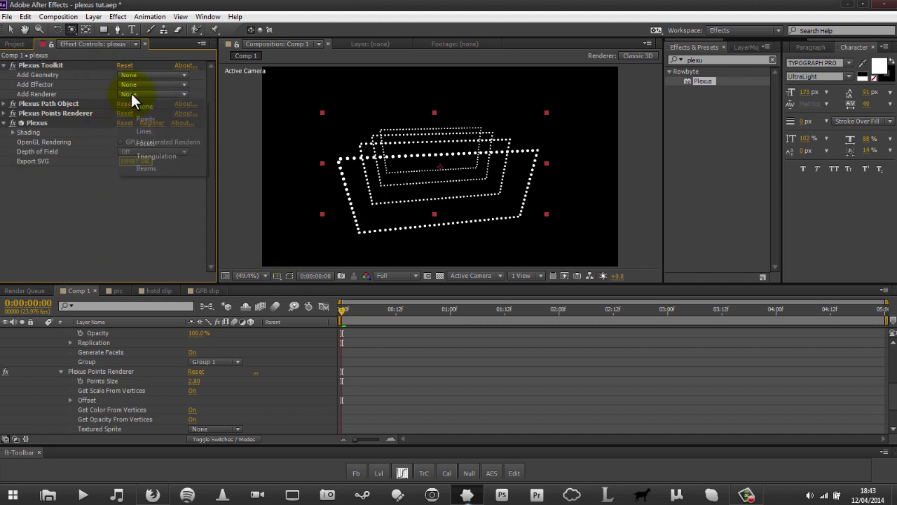
pyautogui.click(138, 130)
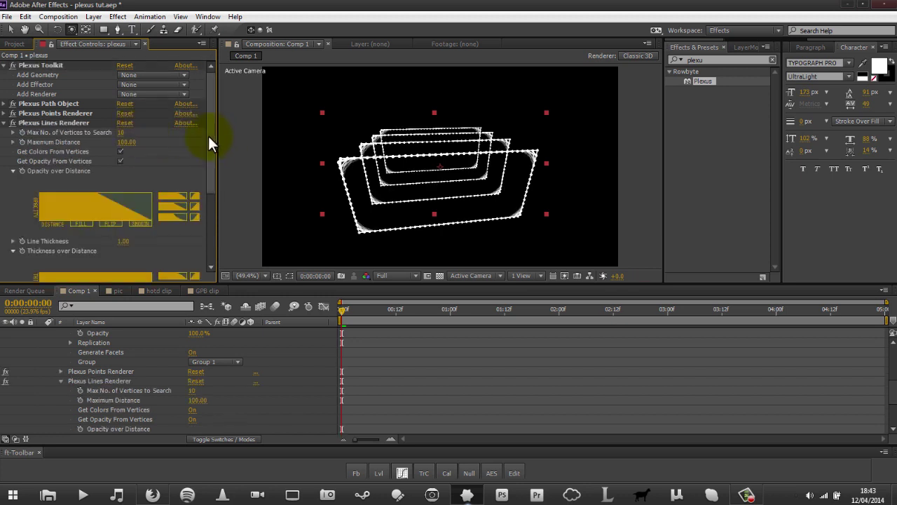
pyautogui.scroll(-2, 205, 149)
pyautogui.moveTo(411, 147); pyautogui.dragTo(486, 140)
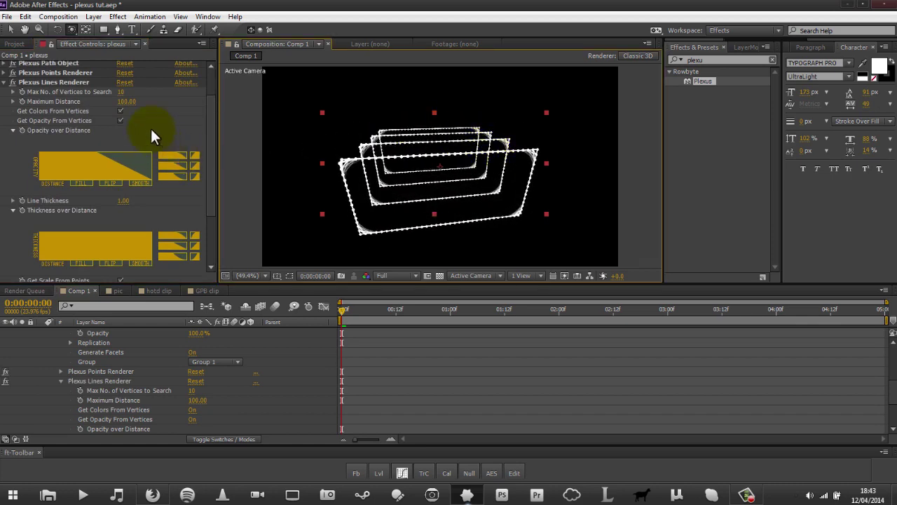
# Step: Lower the Lines Renderer's Maximum Distance to 52.00 and further to 37.00, and inspect the lines from other camera angles
pyautogui.moveTo(122, 102); pyautogui.dragTo(306, 110)
pyautogui.moveTo(141, 122); pyautogui.dragTo(126, 125)
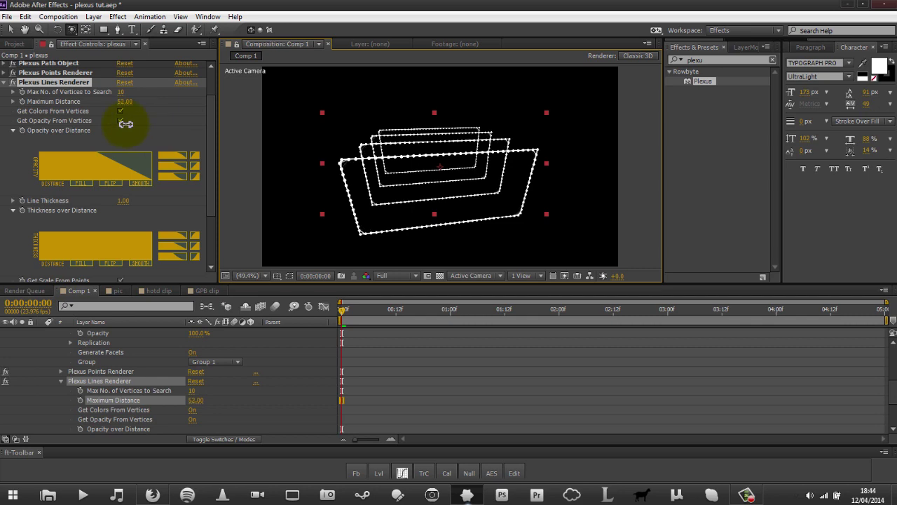
pyautogui.moveTo(358, 153); pyautogui.dragTo(421, 144)
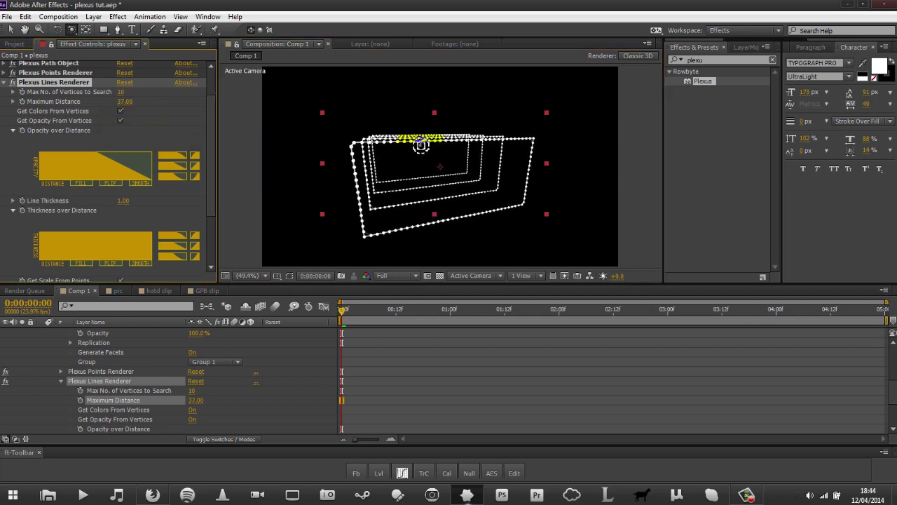
pyautogui.click(745, 495)
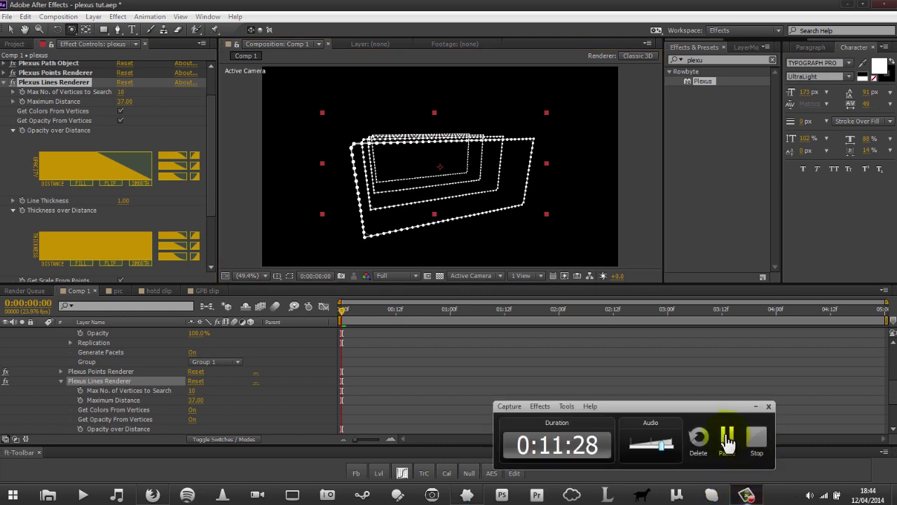
pyautogui.moveTo(493, 138); pyautogui.dragTo(481, 152)
# Step: Set the Lines Renderer's Maximum Distance to 178.00 and raise its Max No. of Vertices to Search to 186
pyautogui.moveTo(124, 103); pyautogui.dragTo(168, 116)
pyautogui.moveTo(121, 92); pyautogui.dragTo(109, 102)
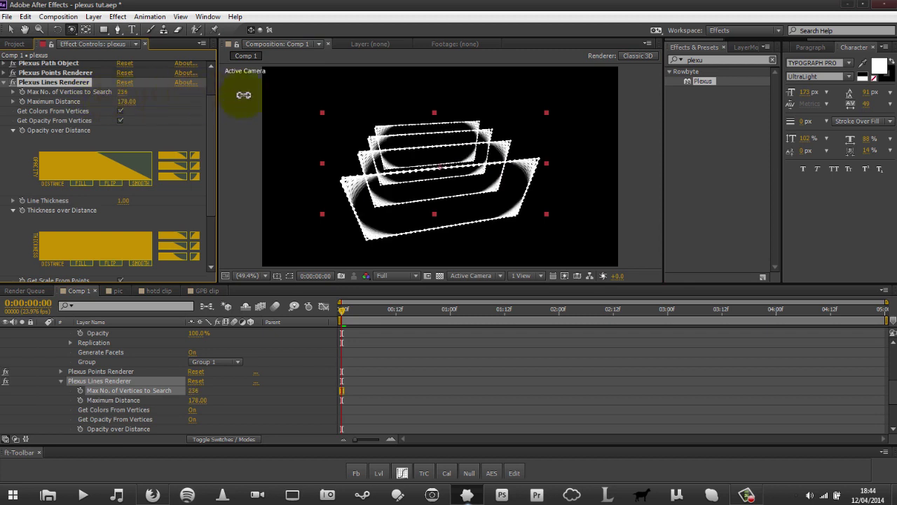
pyautogui.moveTo(502, 255); pyautogui.dragTo(475, 218)
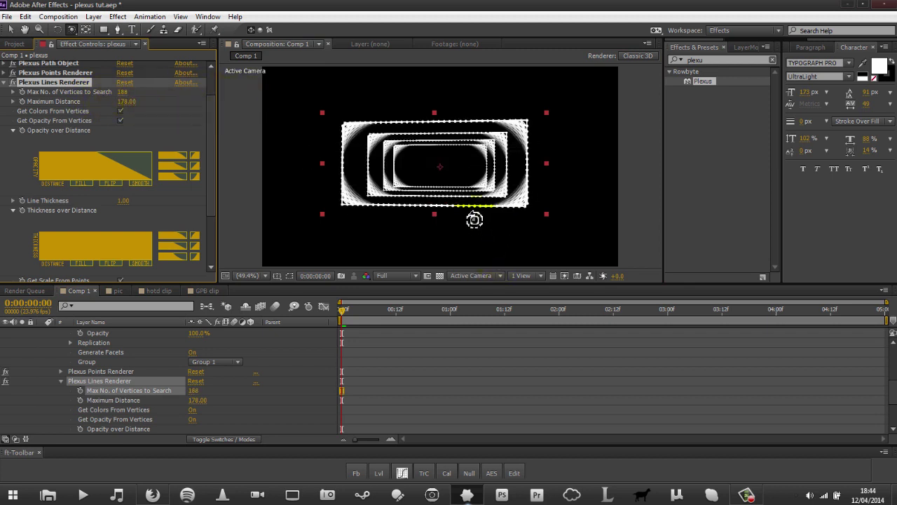
pyautogui.moveTo(340, 138); pyautogui.dragTo(387, 140)
# Step: Reduce the Lines Renderer's Max No. of Vertices to Search to 1, and finally set it to 5
pyautogui.click(126, 92)
pyautogui.write('1')
pyautogui.press('Return')
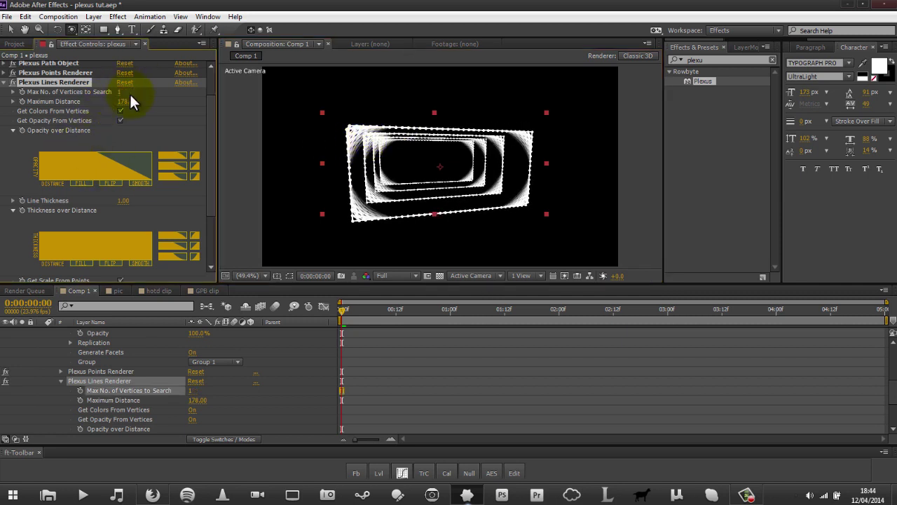
pyautogui.moveTo(121, 90); pyautogui.dragTo(118, 87)
pyautogui.moveTo(458, 172); pyautogui.dragTo(336, 176)
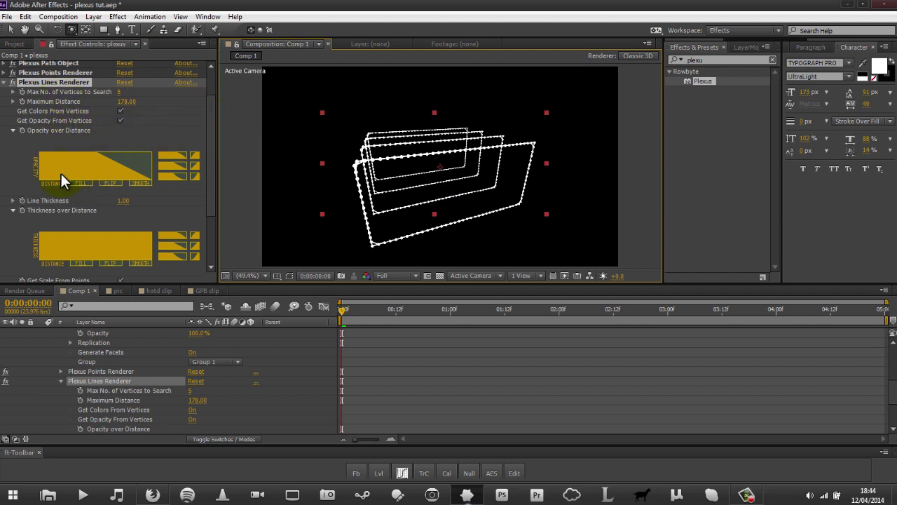
# Step: Redraw the Lines Renderer's Opacity over Distance graph as an uneven curve, and try its Line Thickness before setting it to 1
pyautogui.moveTo(41, 151)
pyautogui.mouseDown()
pyautogui.moveTo(104, 167)
pyautogui.moveTo(220, 154)
pyautogui.mouseUp()
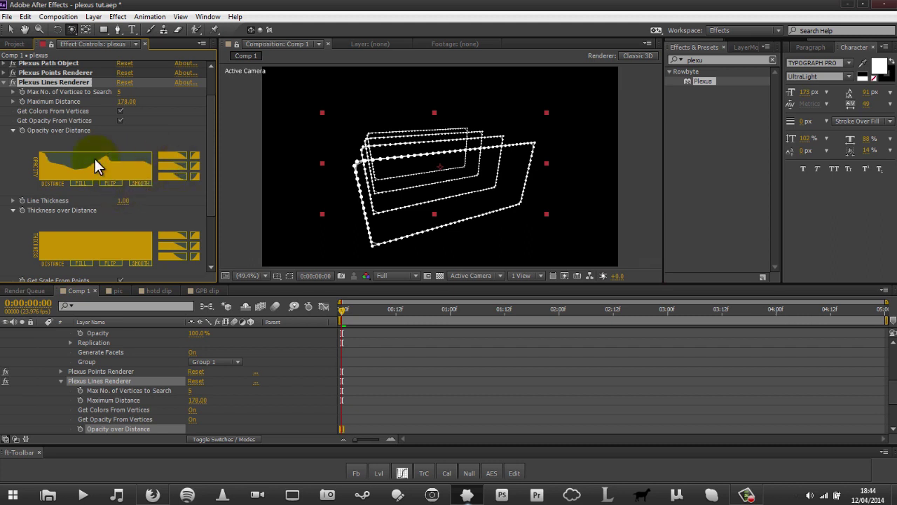
pyautogui.moveTo(320, 175); pyautogui.dragTo(314, 160)
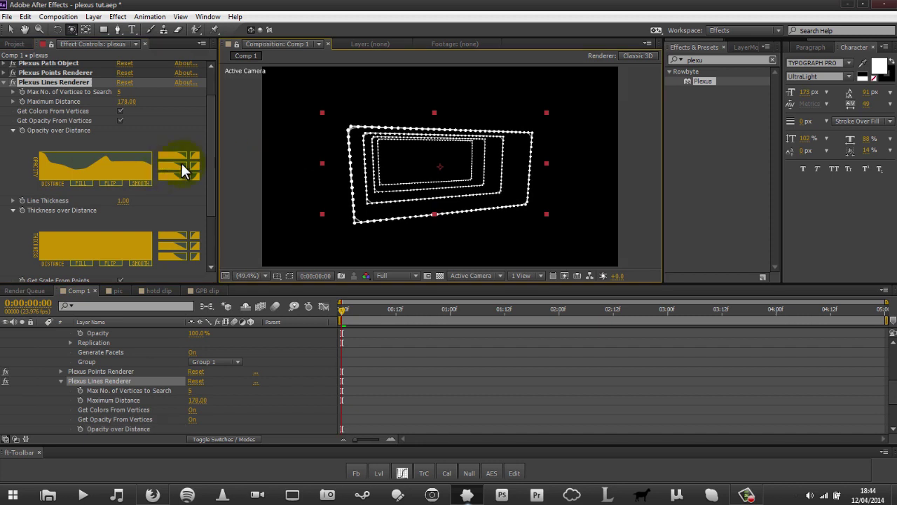
pyautogui.moveTo(124, 201); pyautogui.dragTo(137, 216)
pyautogui.click(130, 202)
pyautogui.write('1')
pyautogui.press('Return')
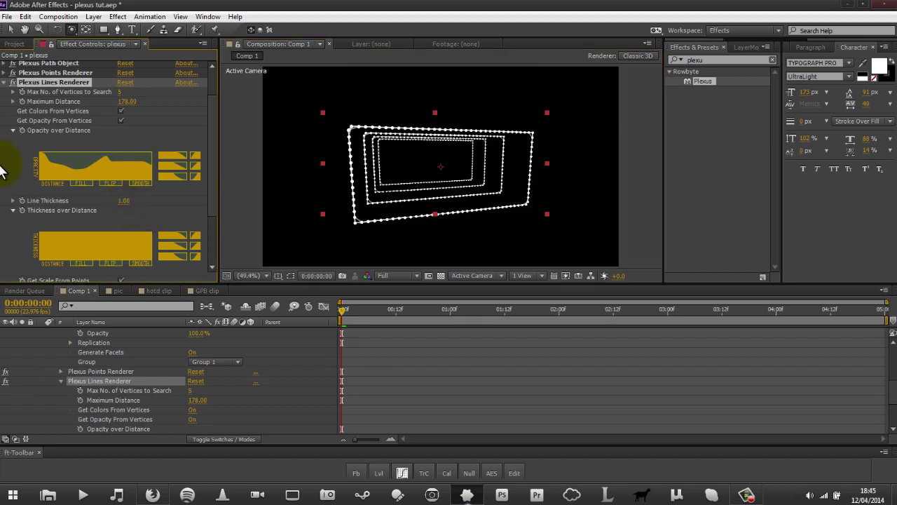
# Step: Collapse the Lines Renderer's graphs, review its Calc Lines Distance and Draw Lines Between options, and collapse the renderer
pyautogui.click(12, 131)
pyautogui.click(12, 149)
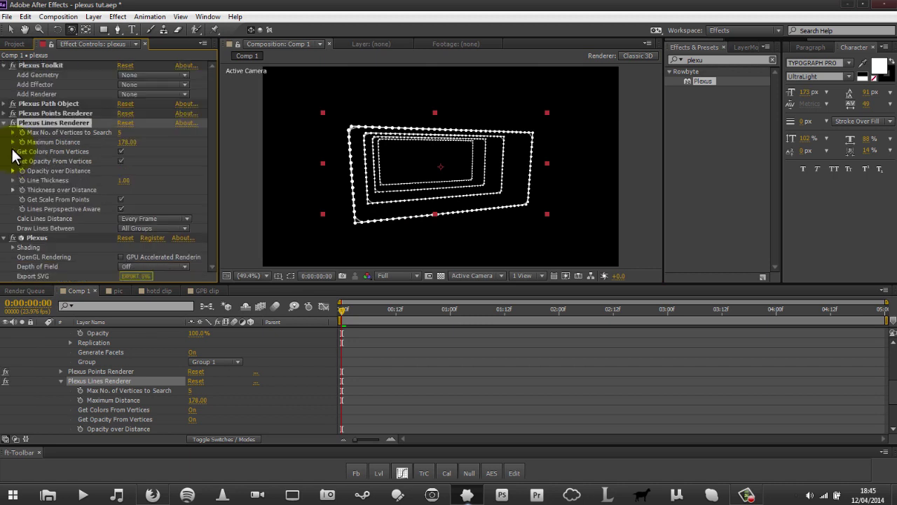
pyautogui.click(157, 218)
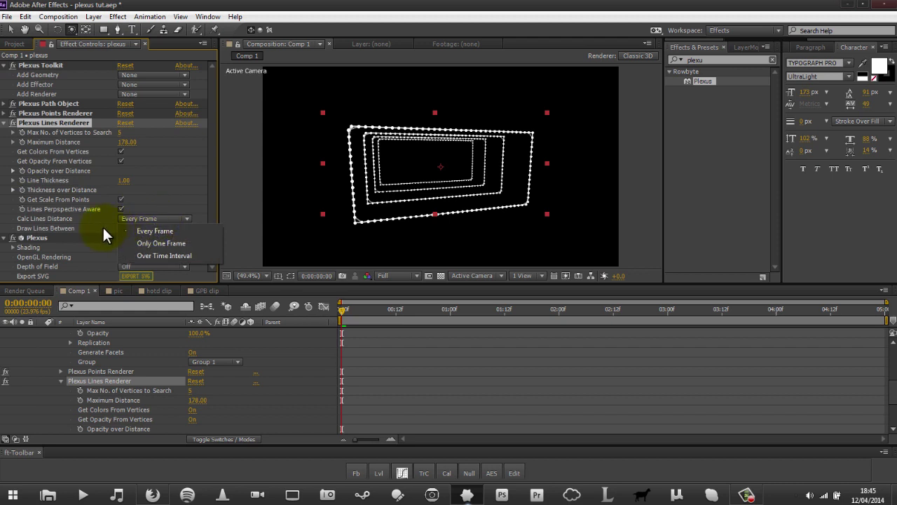
pyautogui.click(129, 223)
pyautogui.click(139, 228)
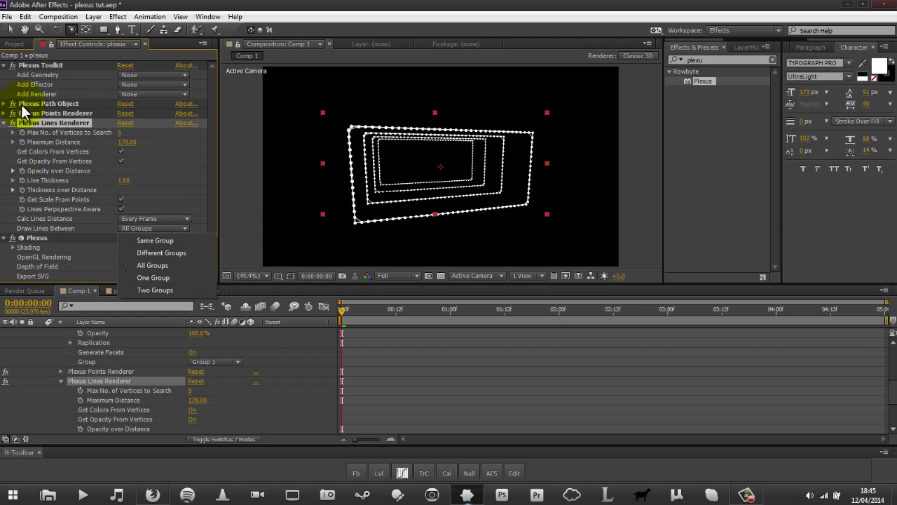
pyautogui.click(10, 123)
pyautogui.click(10, 123)
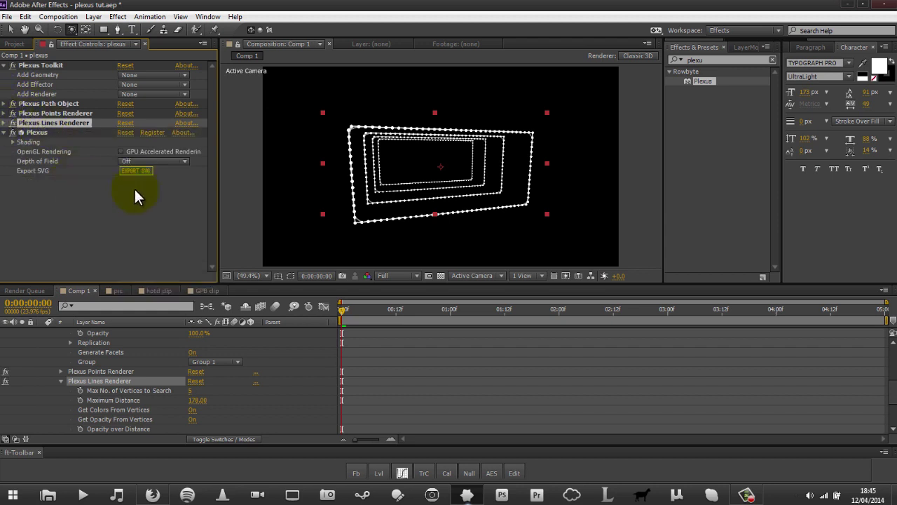
# Step: Add a Facets renderer to the plexus layer and orbit the camera around the shape
pyautogui.click(129, 81)
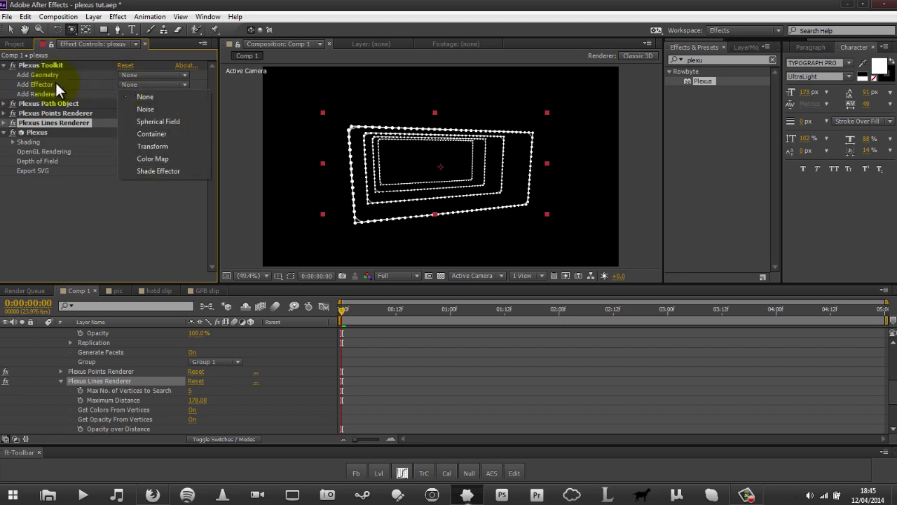
pyautogui.click(117, 83)
pyautogui.click(134, 94)
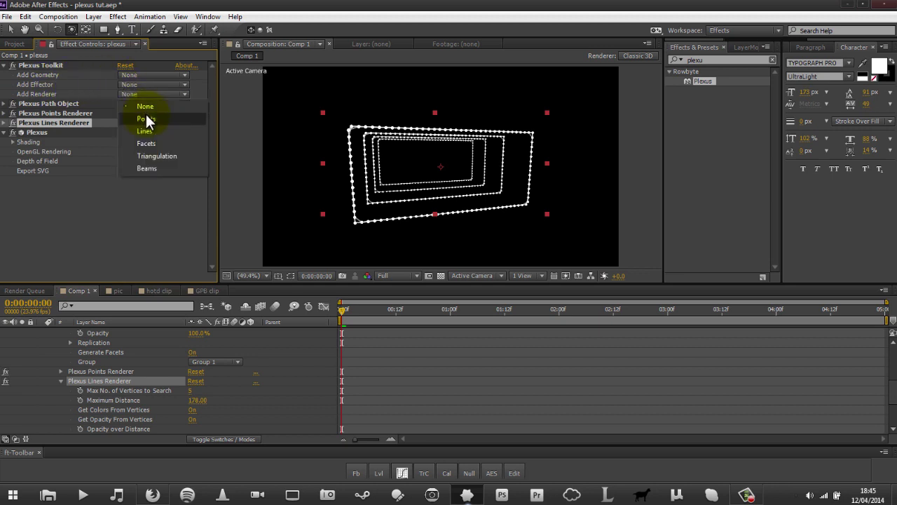
pyautogui.click(146, 143)
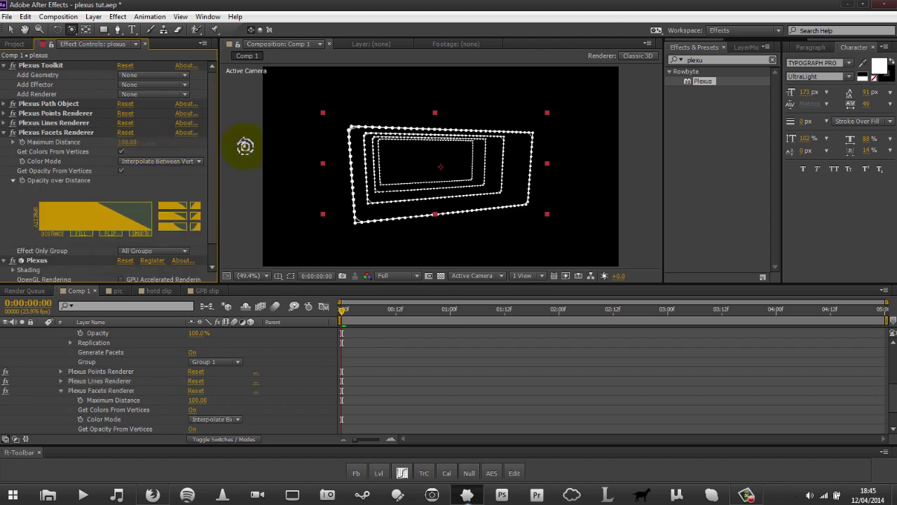
pyautogui.moveTo(516, 145); pyautogui.dragTo(372, 172)
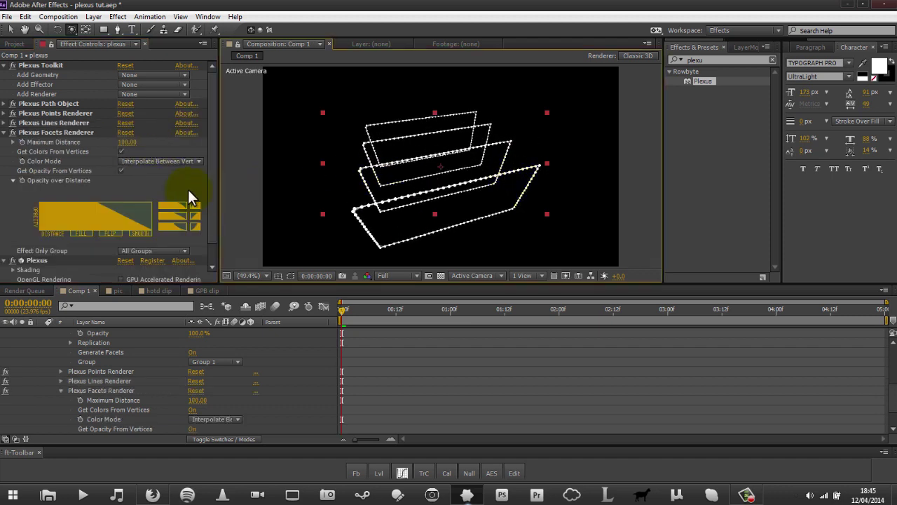
# Step: Raise the Facets Renderer's Maximum Distance to 189.00, adjust it to 180.00, and inspect the filled faces from several angles
pyautogui.moveTo(128, 142)
pyautogui.mouseDown()
pyautogui.moveTo(188, 141)
pyautogui.moveTo(178, 144)
pyautogui.mouseUp()
pyautogui.moveTo(457, 175)
pyautogui.mouseDown()
pyautogui.moveTo(530, 143)
pyautogui.moveTo(447, 174)
pyautogui.mouseUp()
pyautogui.moveTo(553, 166); pyautogui.dragTo(374, 146)
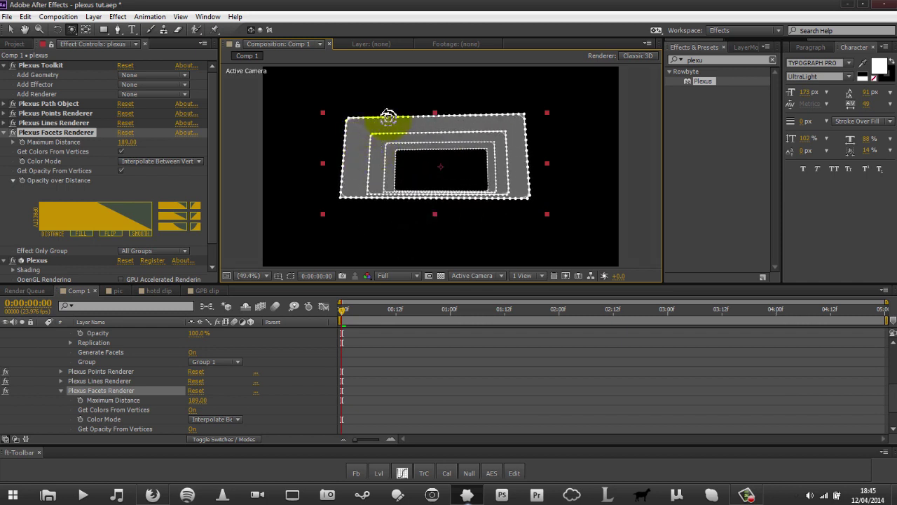
pyautogui.moveTo(466, 125); pyautogui.dragTo(483, 166)
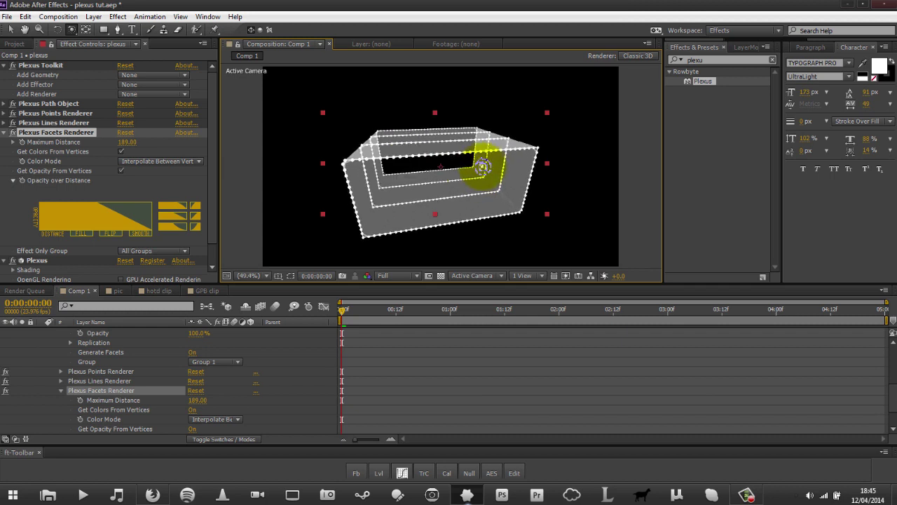
pyautogui.moveTo(127, 142)
pyautogui.mouseDown()
pyautogui.moveTo(207, 124)
pyautogui.moveTo(124, 145)
pyautogui.mouseUp()
pyautogui.click(410, 133)
pyautogui.moveTo(425, 155); pyautogui.dragTo(417, 196)
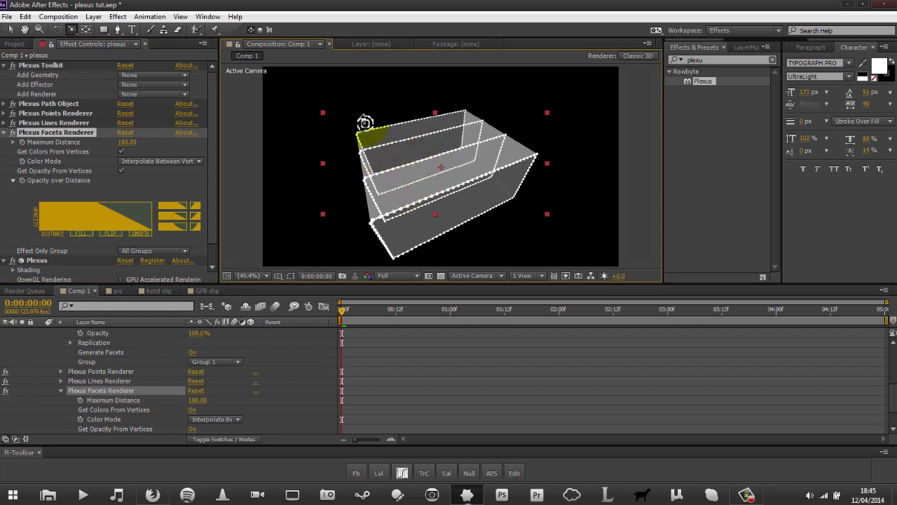
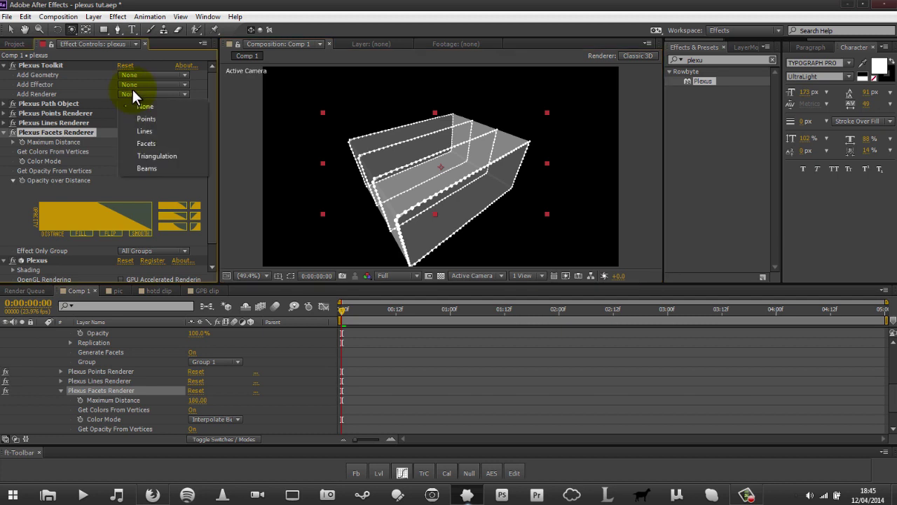
# Step: Add a Triangulation renderer to the plexus layer and delete the Facets Renderer
pyautogui.click(129, 155)
pyautogui.moveTo(436, 190); pyautogui.dragTo(409, 164)
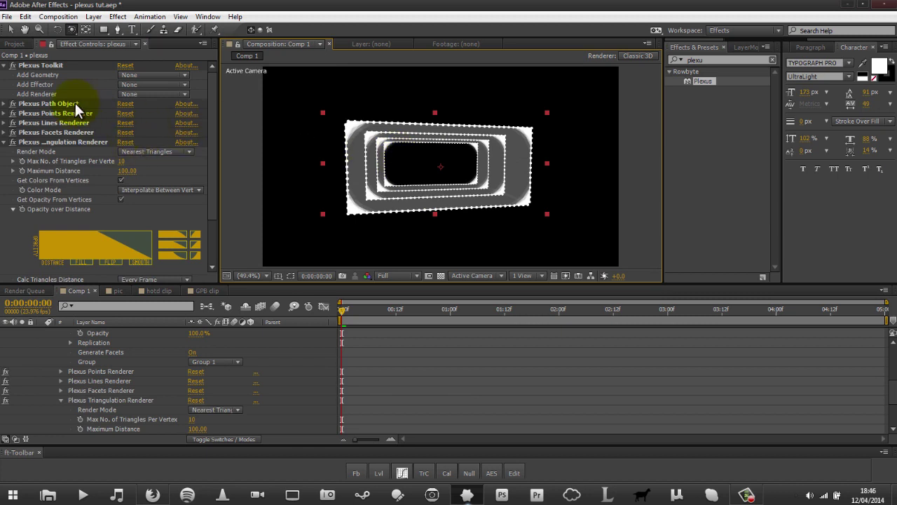
pyautogui.click(26, 132)
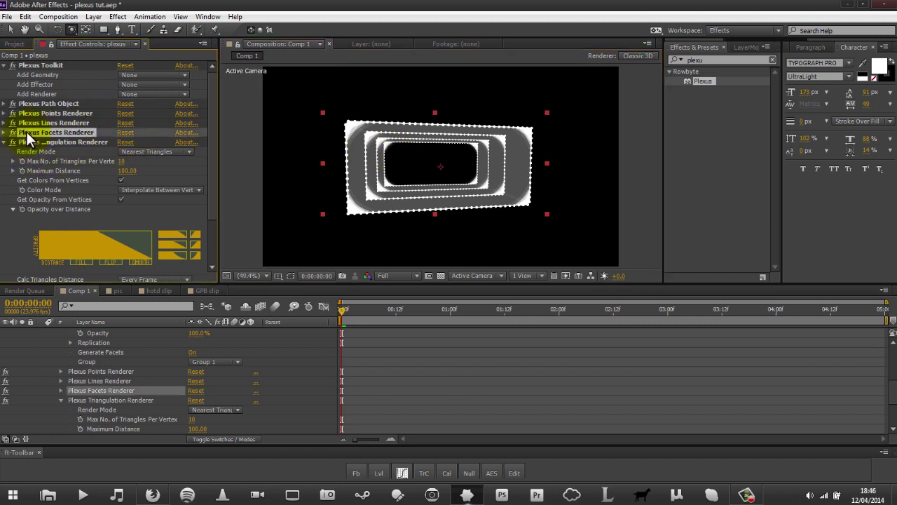
pyautogui.press('Delete')
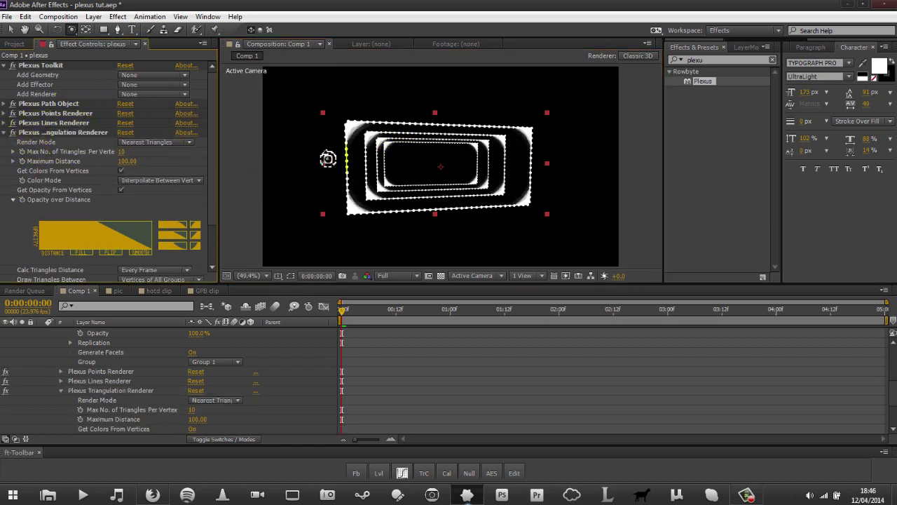
pyautogui.moveTo(320, 161); pyautogui.dragTo(350, 168)
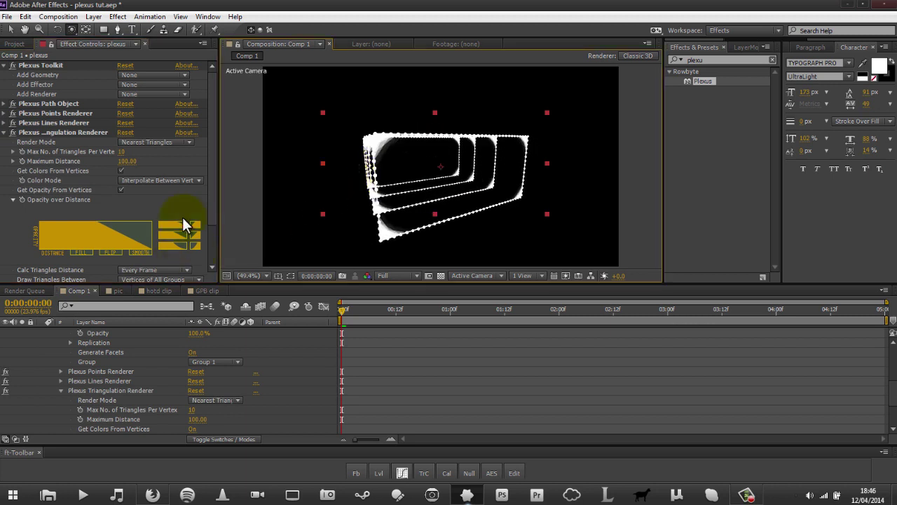
# Step: Set the Plexus Path Object's Total No. Copies to 1 and view the single triangulated outline
pyautogui.scroll(-3, 215, 174)
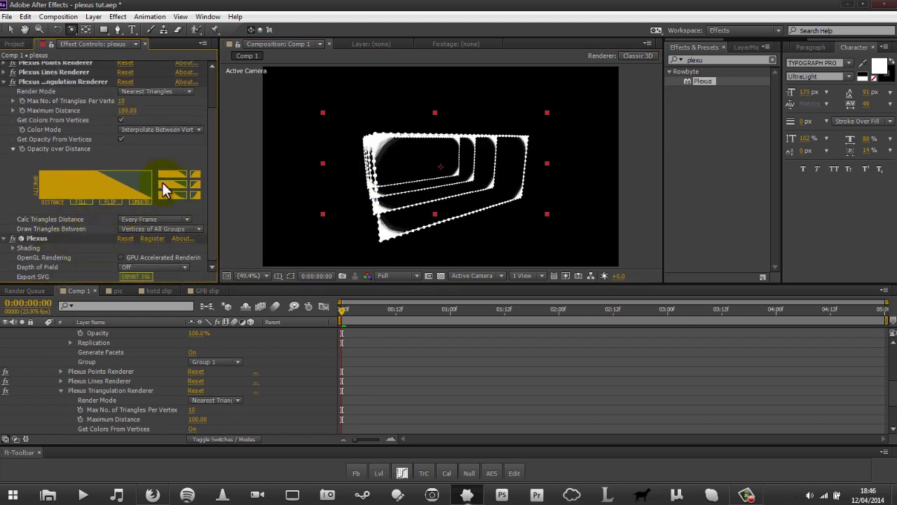
pyautogui.scroll(3, 215, 160)
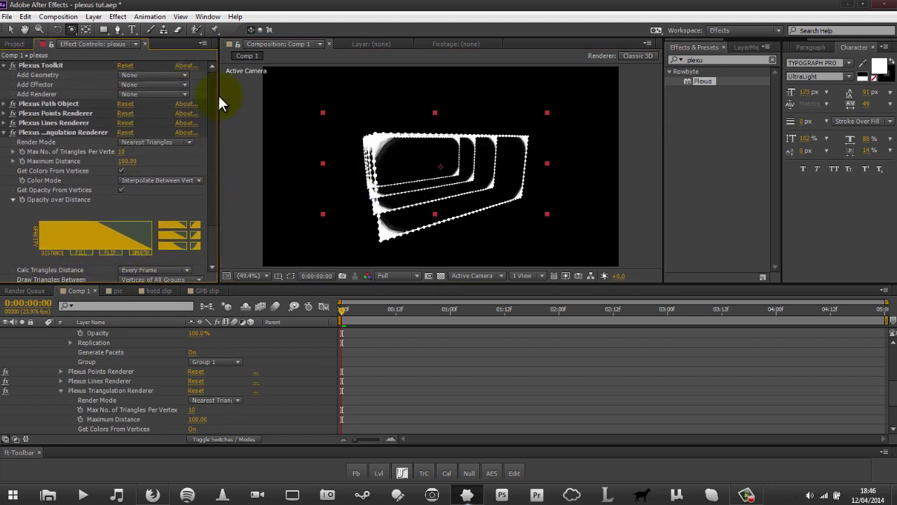
pyautogui.click(11, 104)
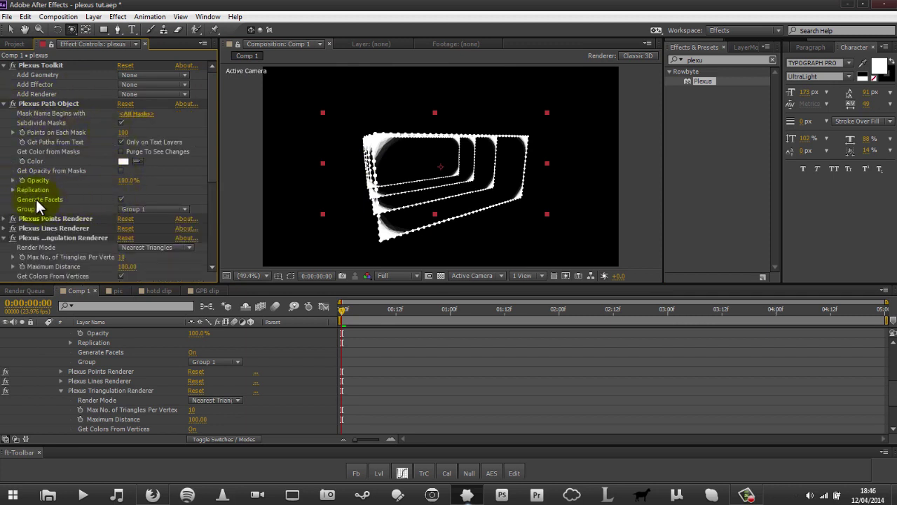
pyautogui.click(13, 190)
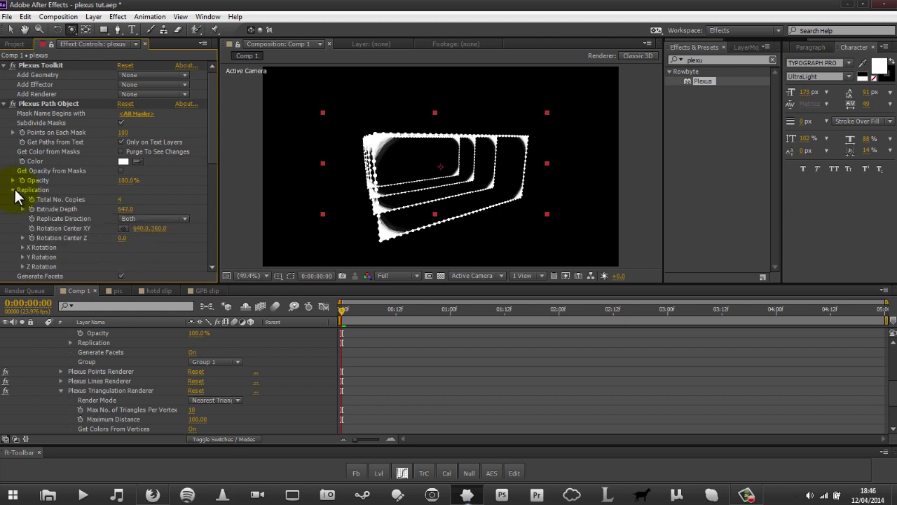
pyautogui.click(119, 199)
pyautogui.write('1')
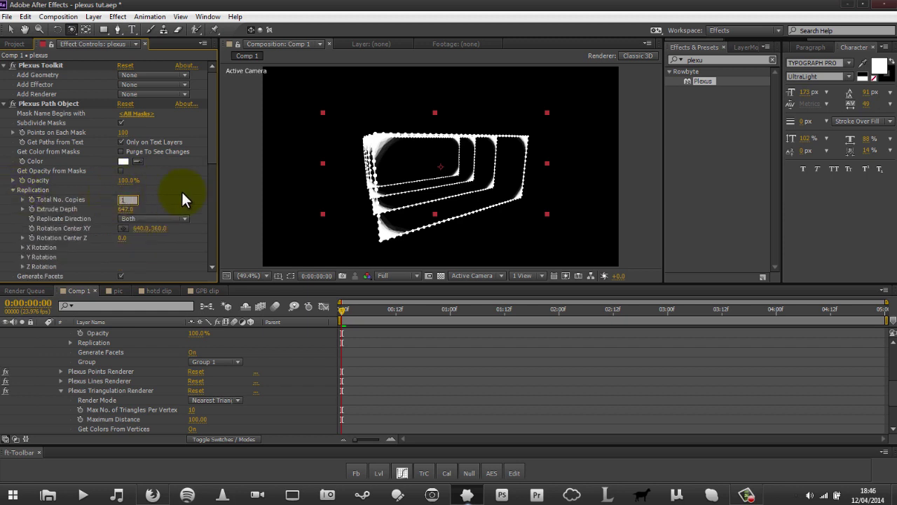
pyautogui.press('Return')
pyautogui.moveTo(476, 136)
pyautogui.mouseDown()
pyautogui.moveTo(481, 124)
pyautogui.moveTo(479, 144)
pyautogui.moveTo(454, 141)
pyautogui.moveTo(467, 136)
pyautogui.moveTo(456, 126)
pyautogui.moveTo(461, 140)
pyautogui.mouseUp()
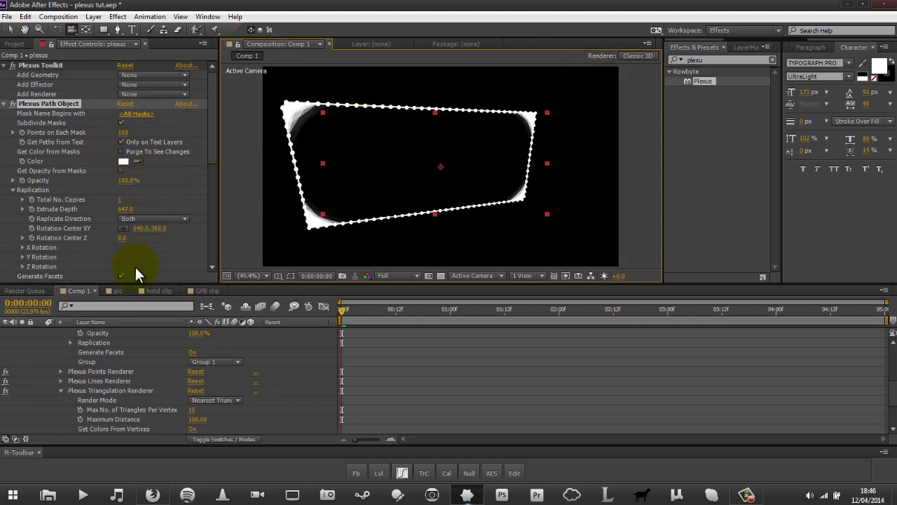
# Step: Delete Mask 1 from the plexus layer
pyautogui.moveTo(143, 340); pyautogui.dragTo(156, 415)
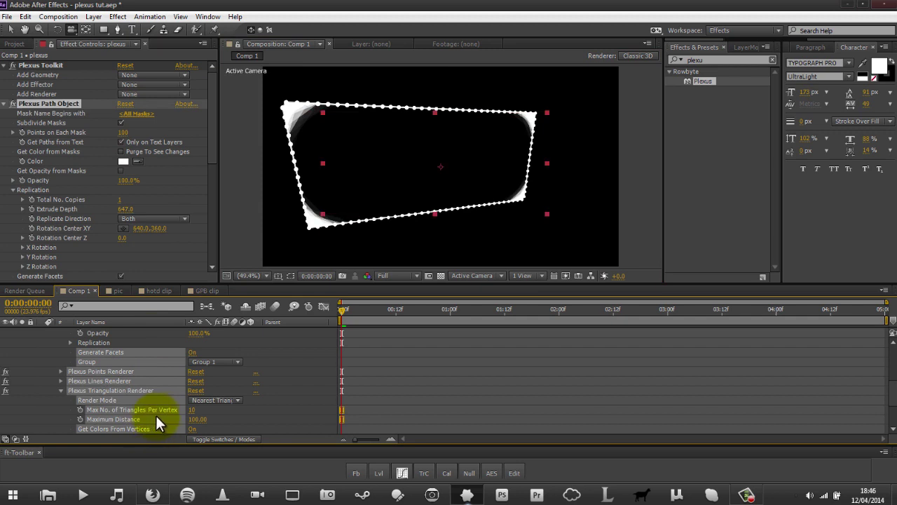
pyautogui.click(299, 344)
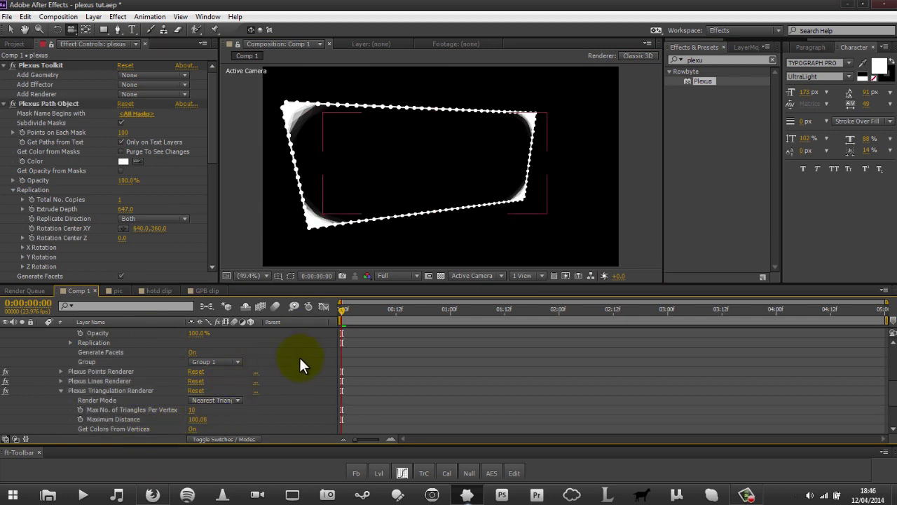
pyautogui.click(300, 359)
pyautogui.scroll(10, 890, 385)
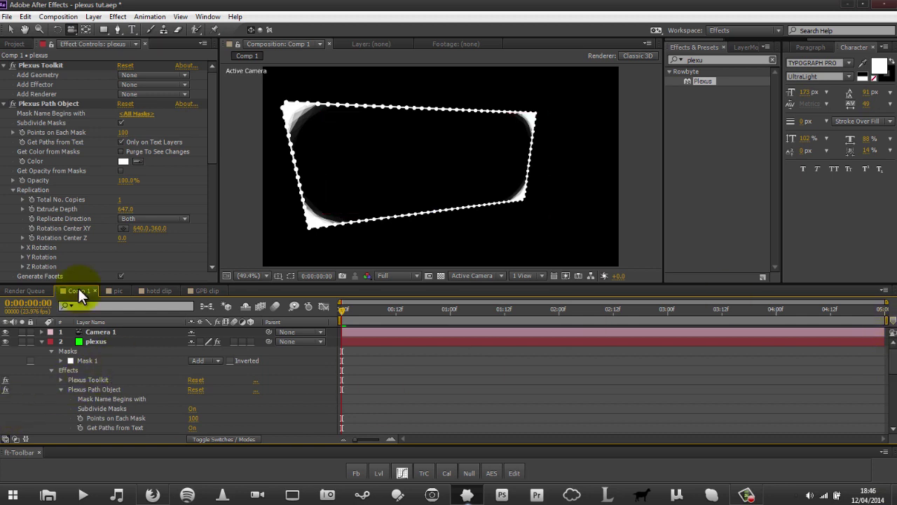
pyautogui.click(83, 359)
pyautogui.press('Delete')
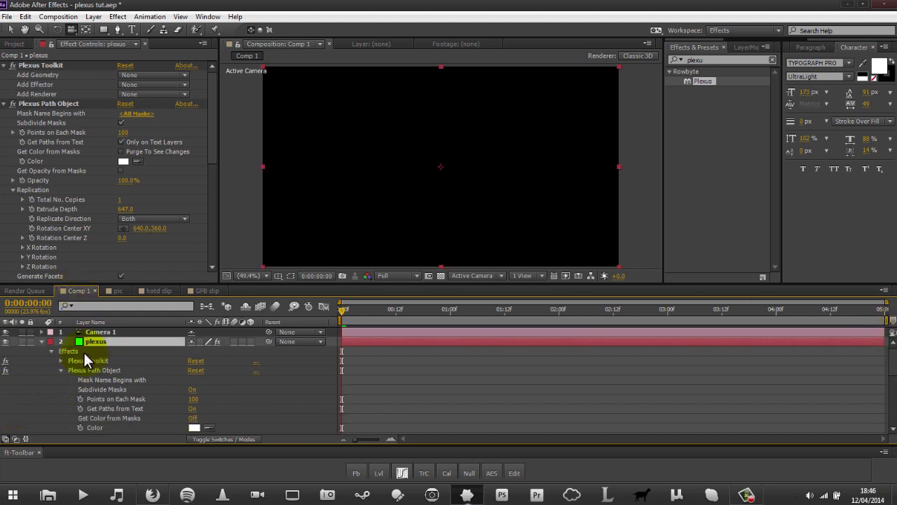
# Step: Draw a closed triangular mask near the centre of the plexus layer with the Pen tool, and select the layer
pyautogui.click(117, 29)
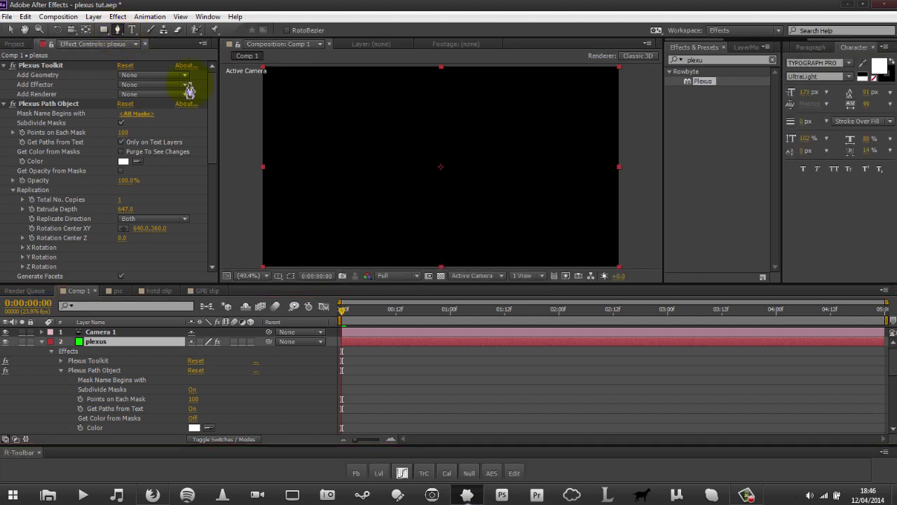
pyautogui.click(453, 141)
pyautogui.click(398, 197)
pyautogui.click(527, 210)
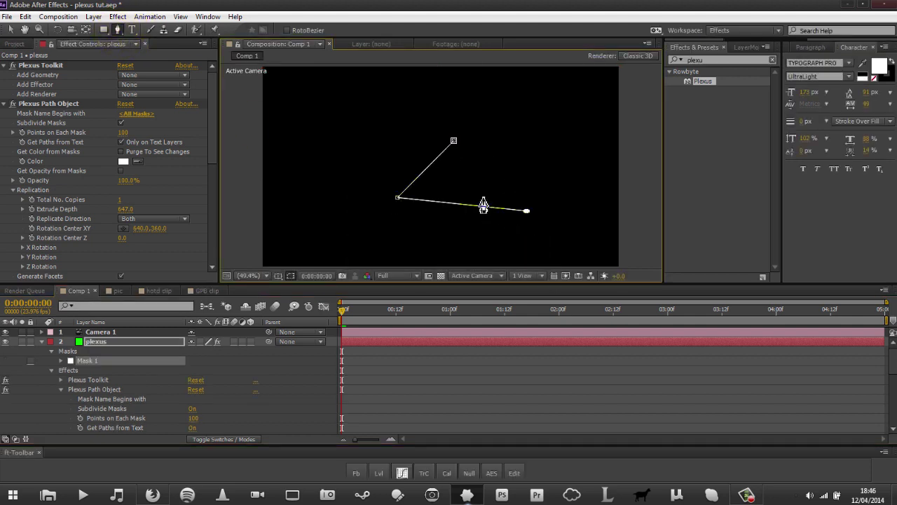
pyautogui.click(453, 143)
pyautogui.click(324, 327)
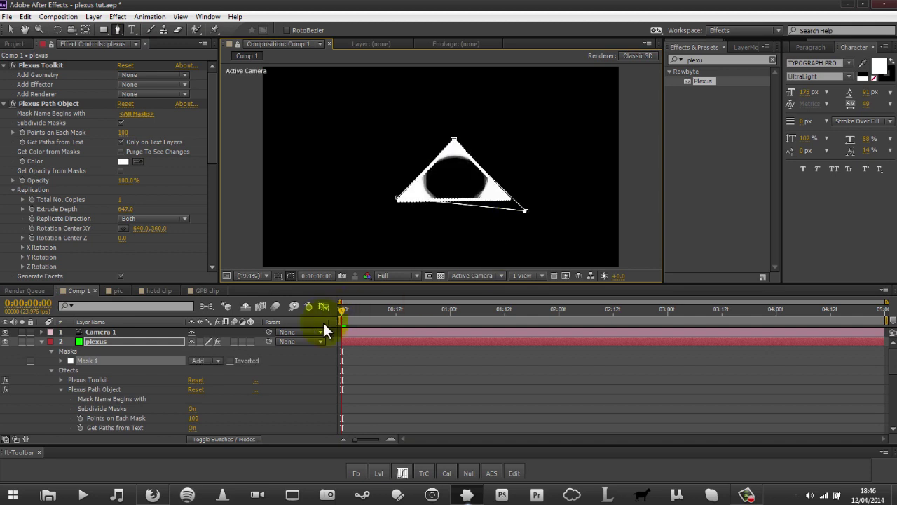
pyautogui.click(88, 342)
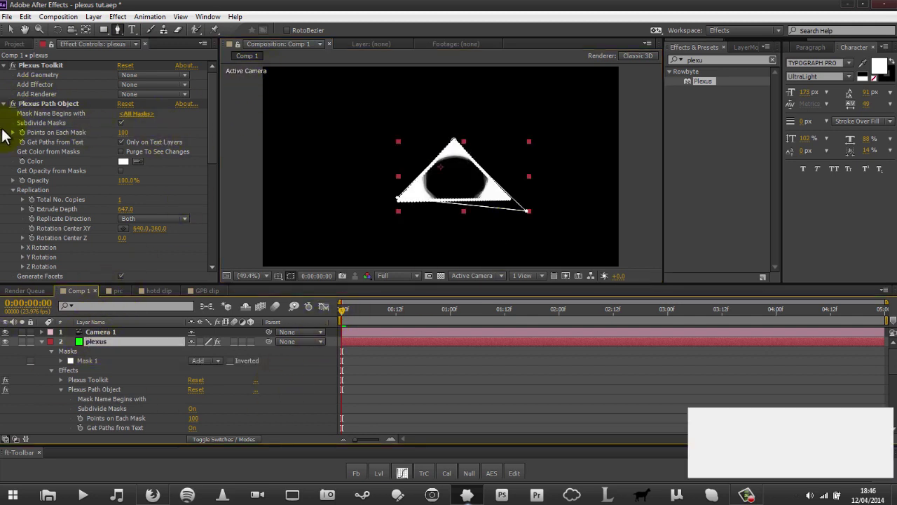
# Step: Try a Max No. of Triangles Per Vertex of 0 and 1 and a Maximum Distance of 38.00 on the Triangulation Renderer
pyautogui.click(5, 104)
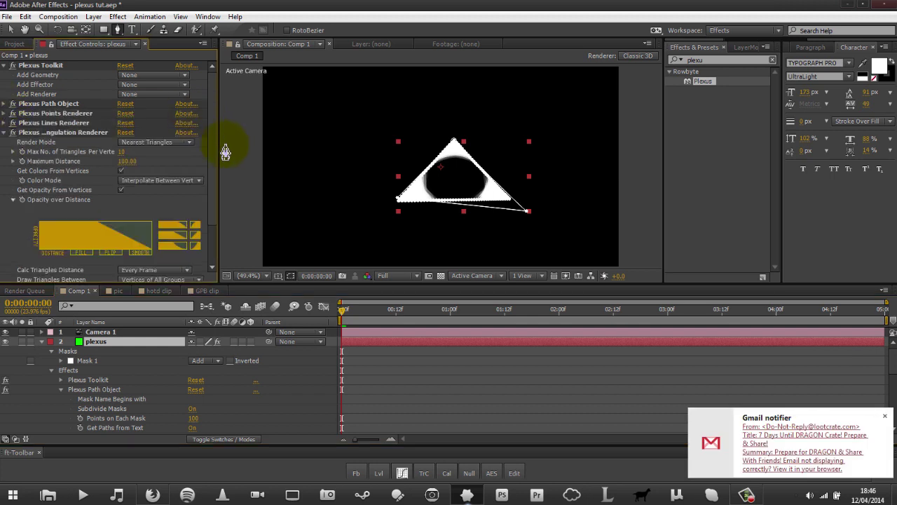
pyautogui.scroll(-3, 215, 140)
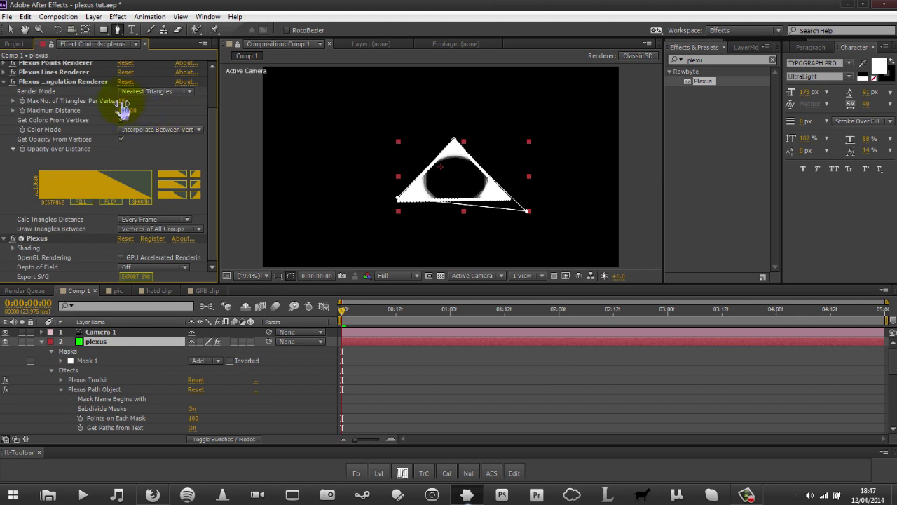
pyautogui.moveTo(123, 107); pyautogui.dragTo(101, 105)
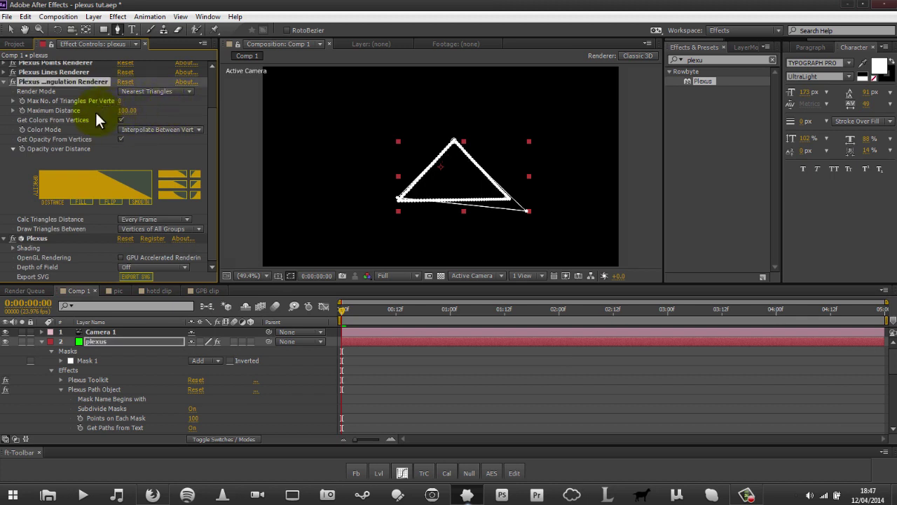
pyautogui.click(111, 101)
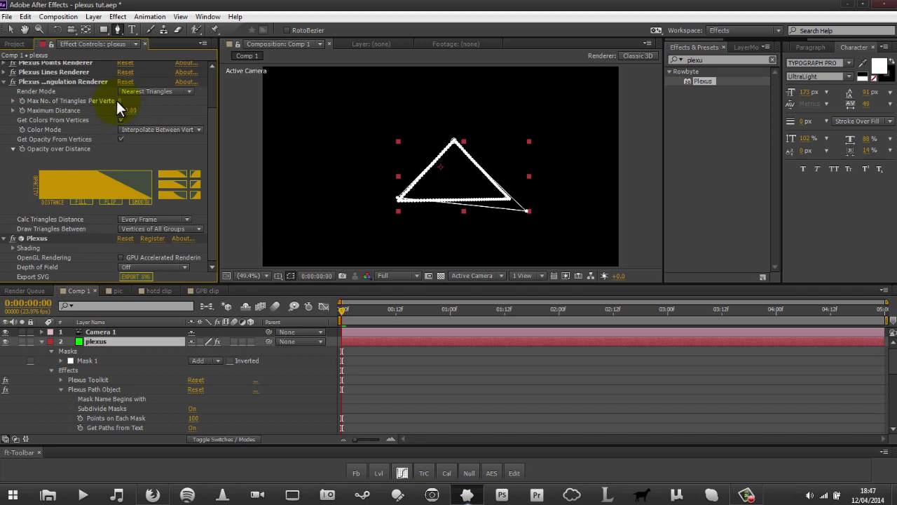
pyautogui.click(100, 112)
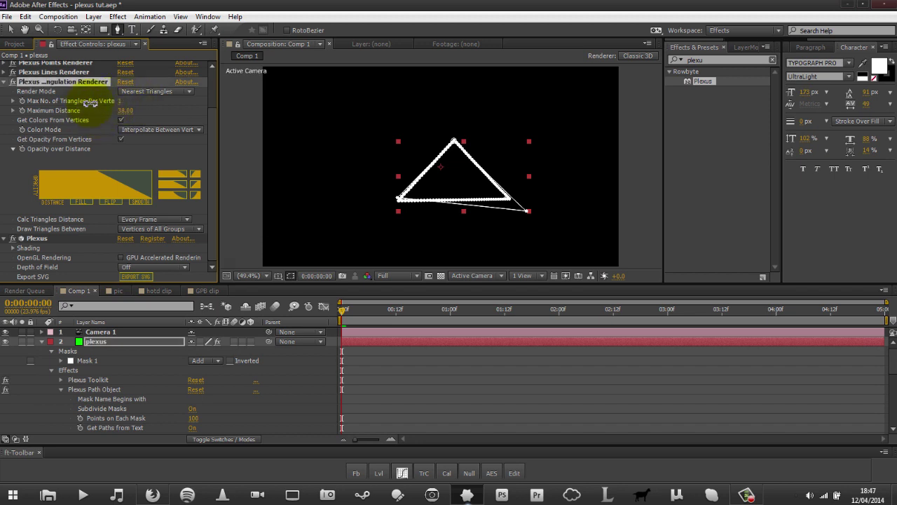
pyautogui.moveTo(125, 110); pyautogui.dragTo(101, 115)
# Step: Delete the Triangulation Renderer and add a Beams renderer to the plexus layer
pyautogui.press('Delete')
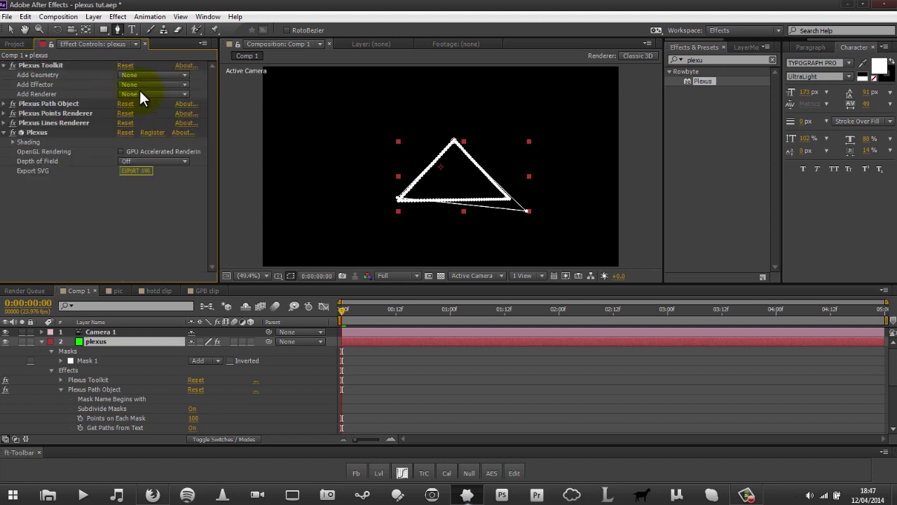
pyautogui.click(140, 93)
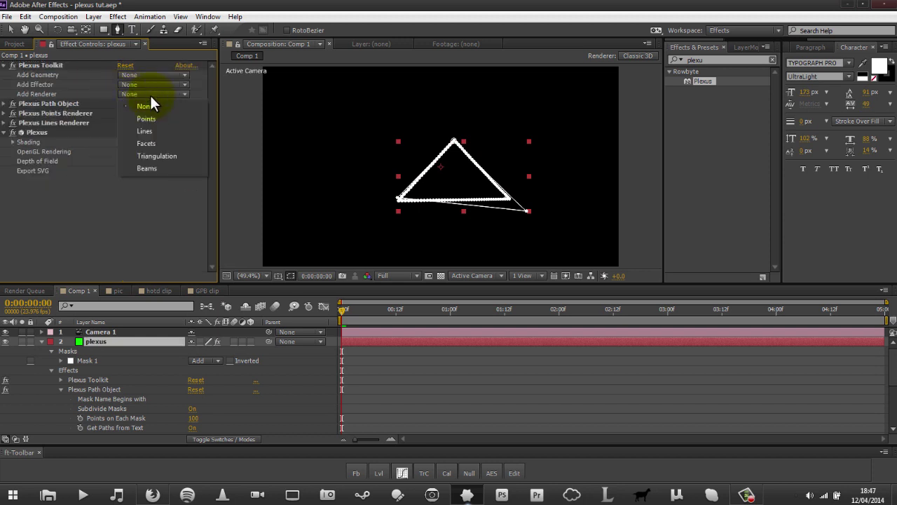
pyautogui.click(142, 170)
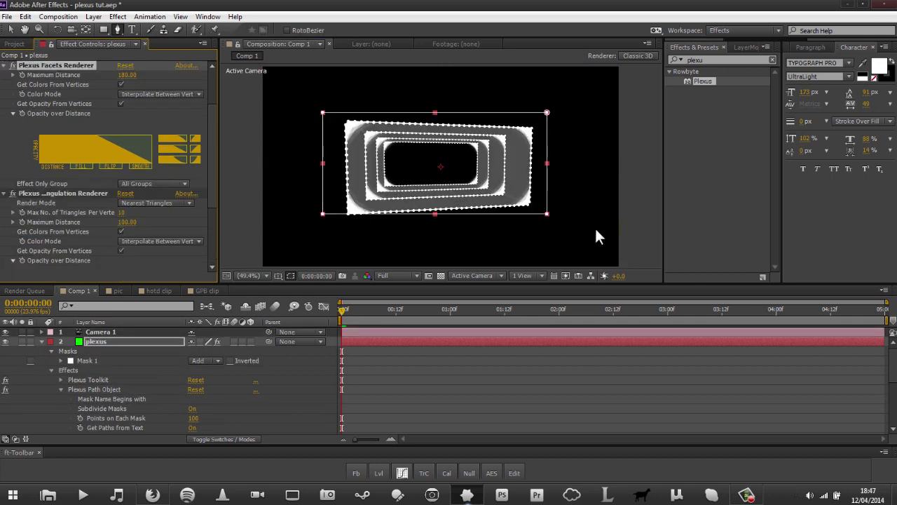
# Step: Delete the Triangulation Renderer and the Facets Renderer from the plexus layer
pyautogui.click(510, 199)
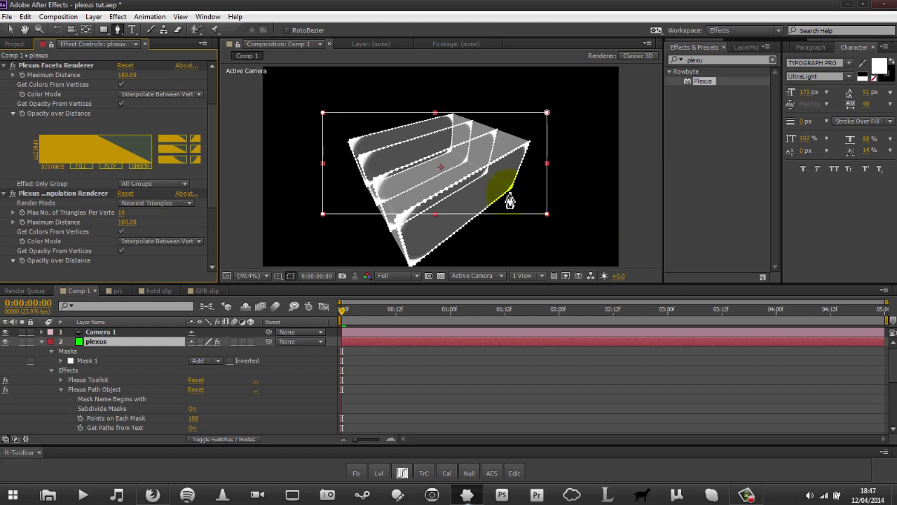
pyautogui.press('v')
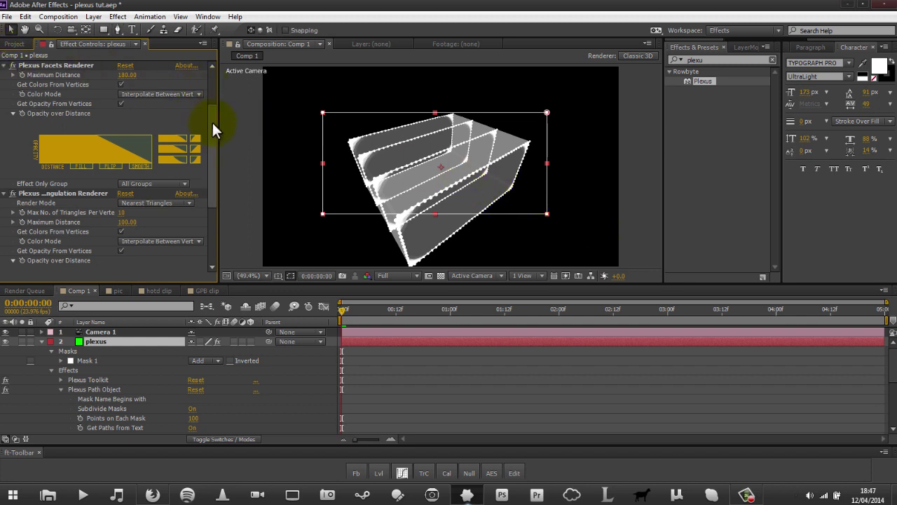
pyautogui.moveTo(212, 123); pyautogui.dragTo(213, 175)
pyautogui.scroll(-2, 215, 177)
pyautogui.click(84, 98)
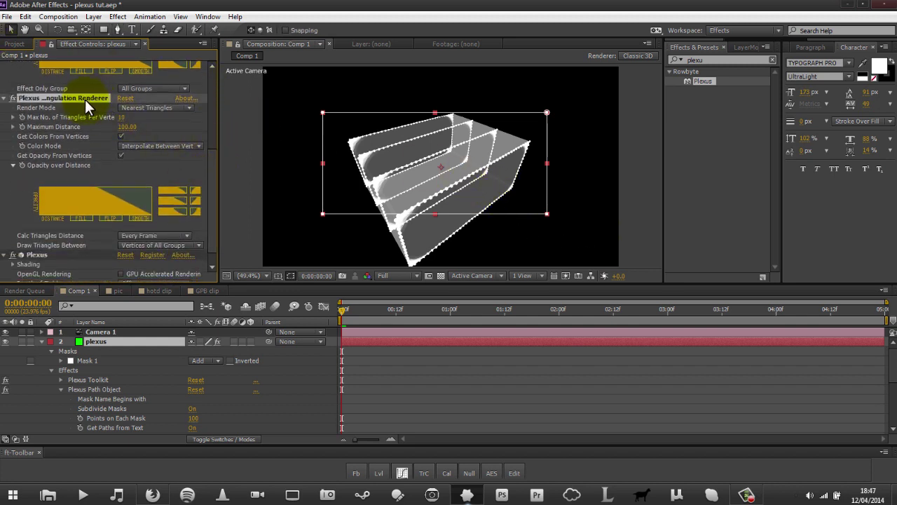
pyautogui.press('Delete')
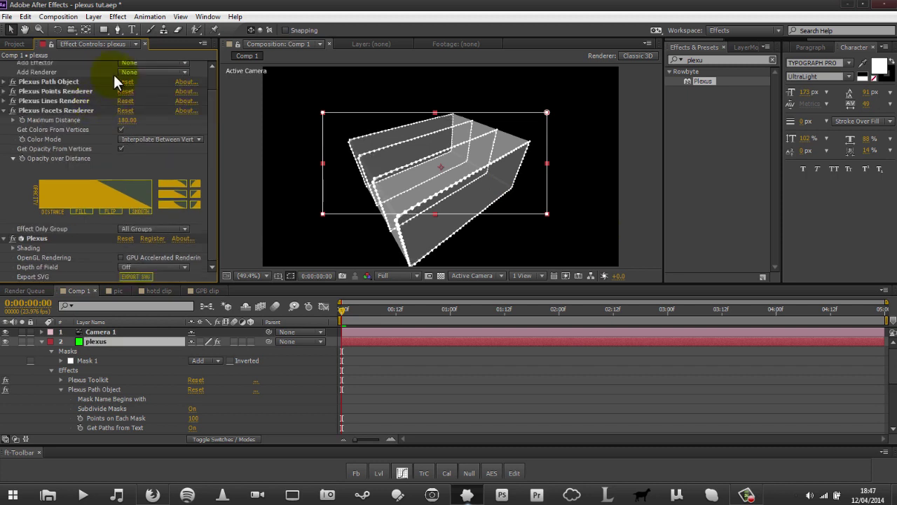
pyautogui.click(82, 110)
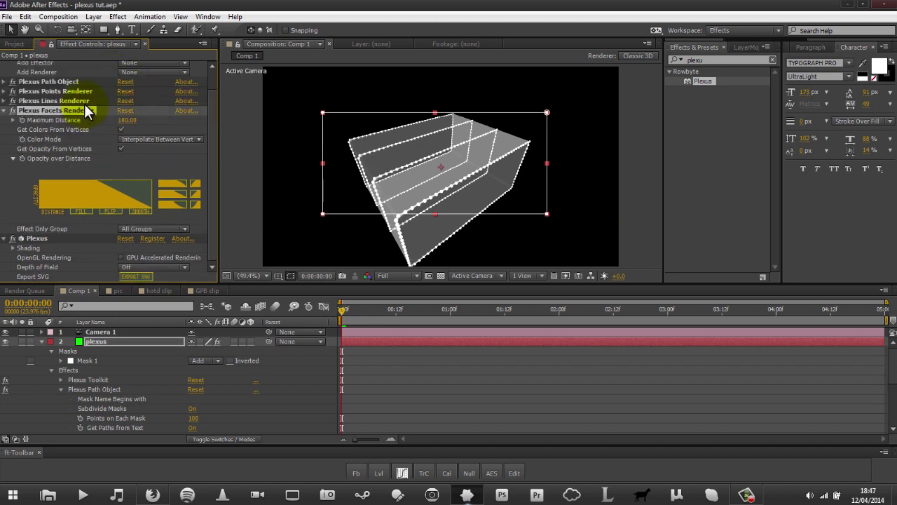
pyautogui.press('Delete')
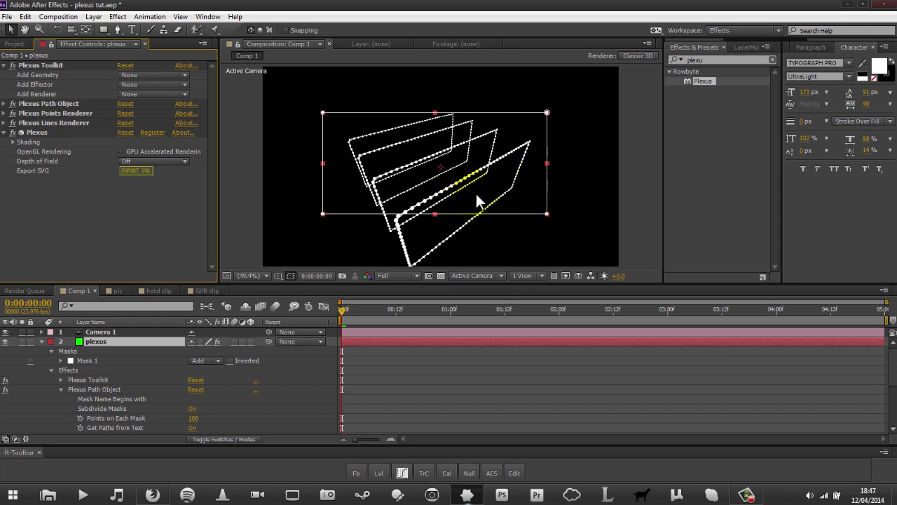
# Step: Delete the Plexus Path Object from the plexus layer
pyautogui.press('c')
pyautogui.moveTo(487, 187); pyautogui.dragTo(196, 156)
pyautogui.click(130, 75)
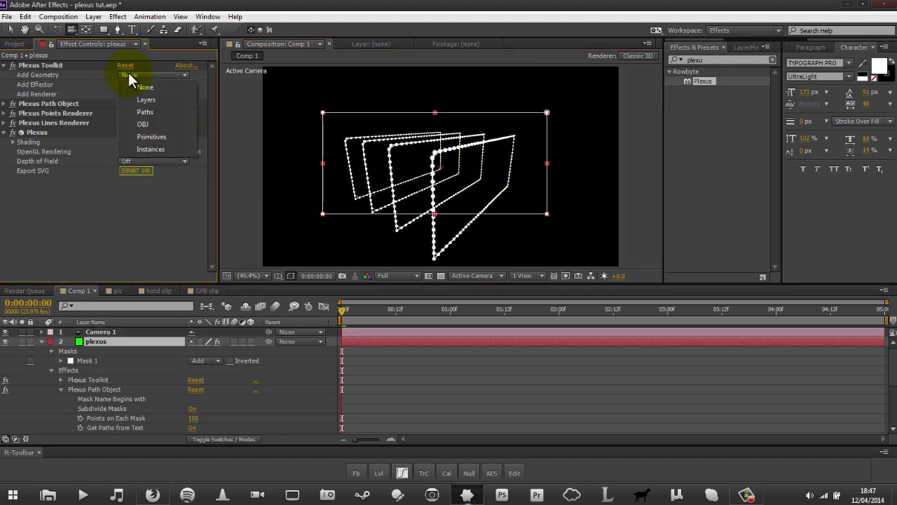
pyautogui.click(109, 219)
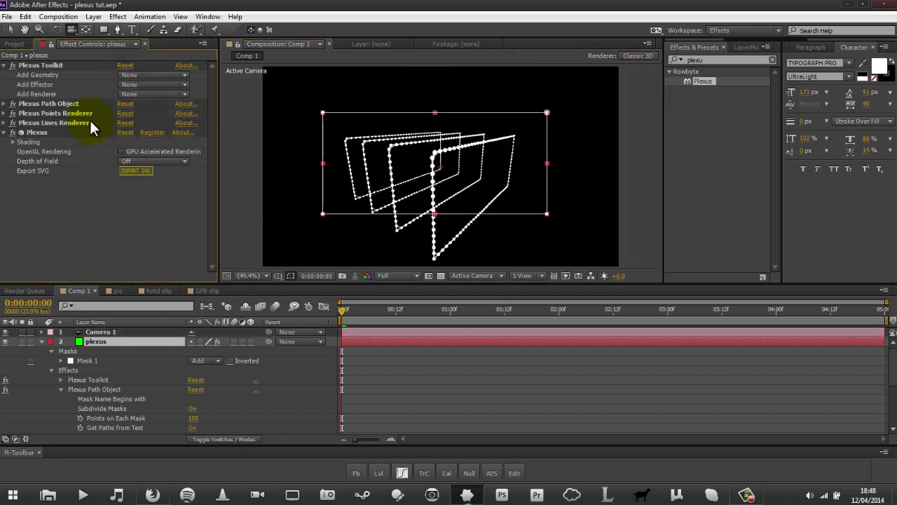
pyautogui.click(96, 104)
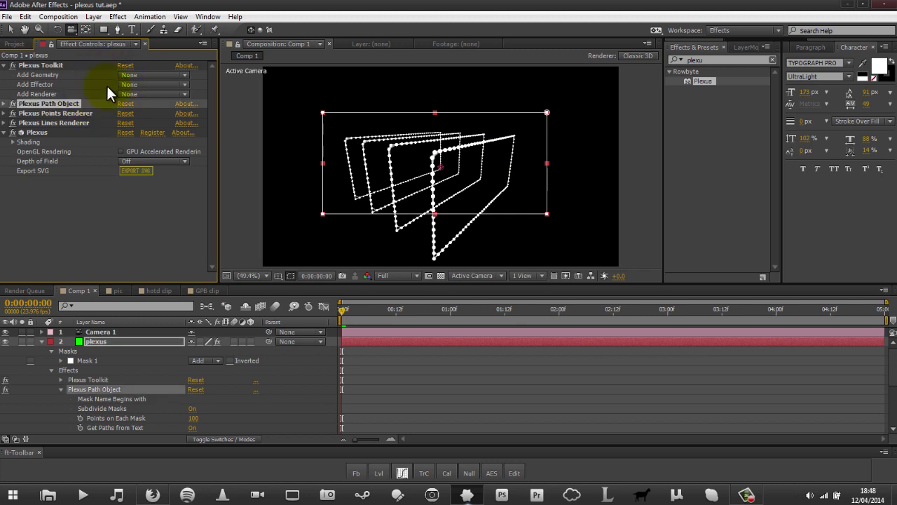
pyautogui.press('Delete')
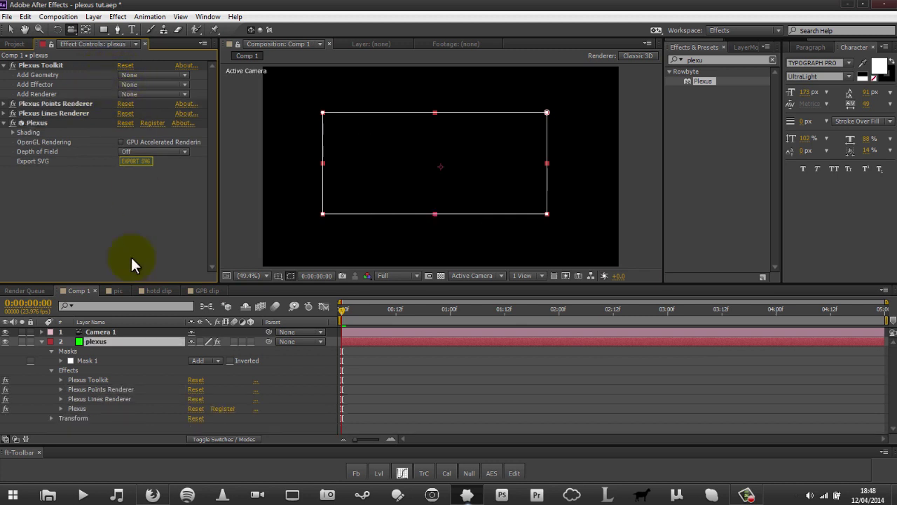
# Step: Delete the rectangular Mask 1 from the plexus layer
pyautogui.click(88, 369)
pyautogui.rightClick(91, 369)
pyautogui.click(82, 357)
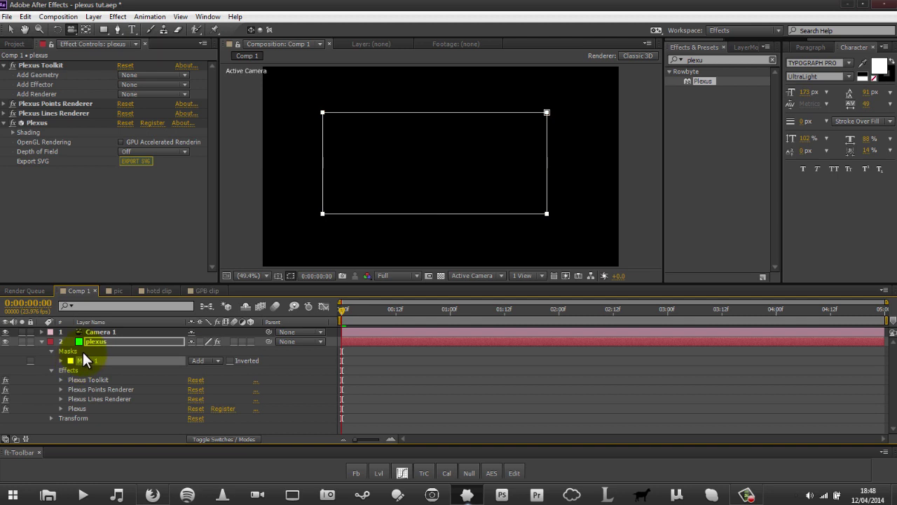
pyautogui.press('Delete')
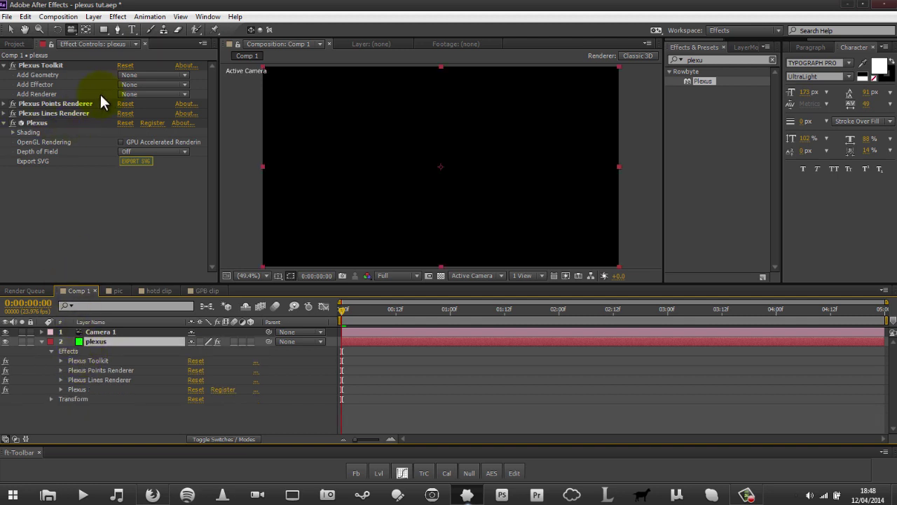
# Step: Add a Layers geometry object to the plexus layer through the Plexus Toolkit
pyautogui.click(123, 74)
pyautogui.click(122, 75)
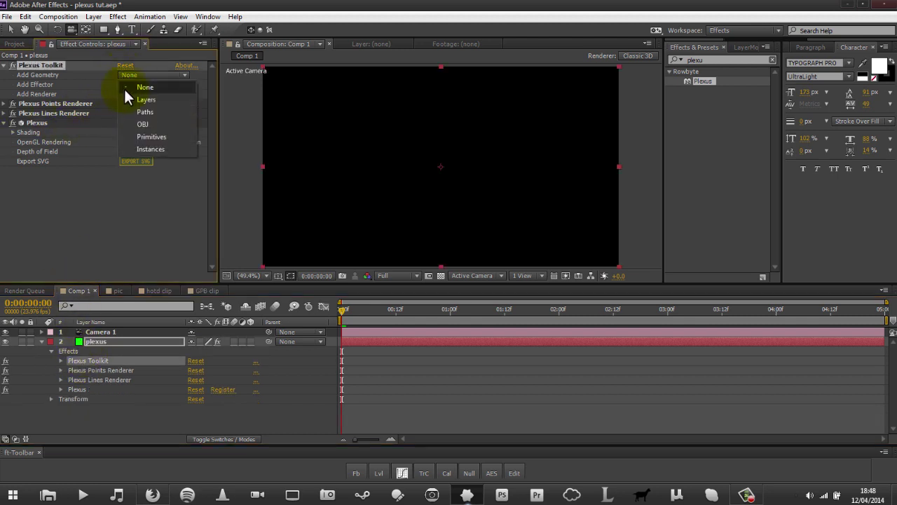
pyautogui.click(126, 100)
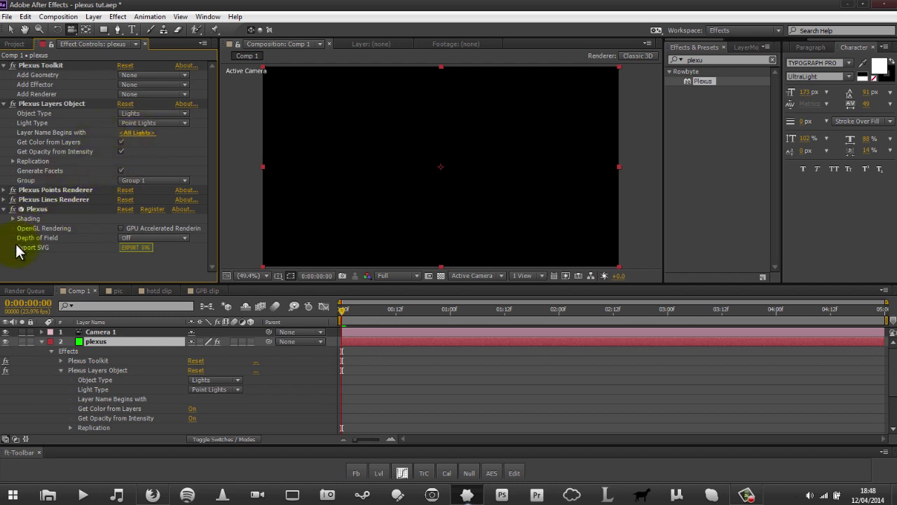
# Step: Collapse the plexus layer's properties and create a new Point light named Light 1 at 100% intensity
pyautogui.click(42, 340)
pyautogui.rightClick(102, 358)
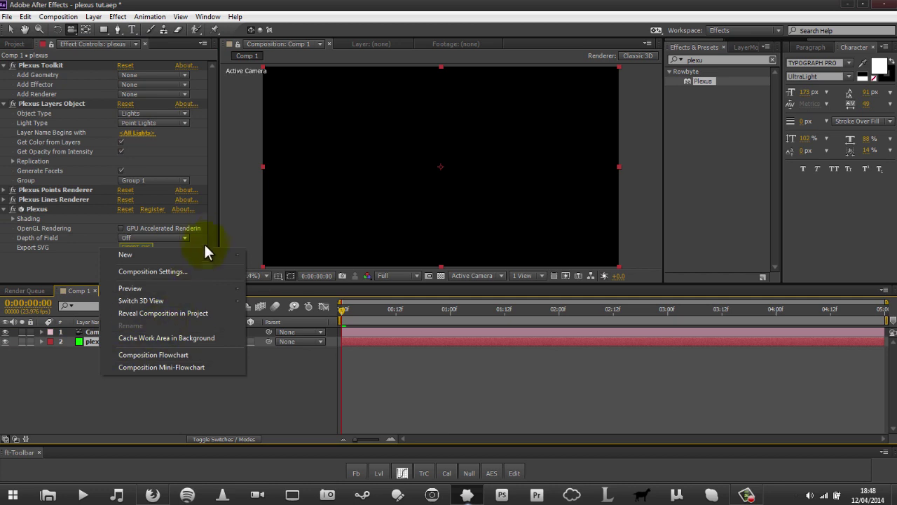
pyautogui.moveTo(210, 254)
pyautogui.click(287, 295)
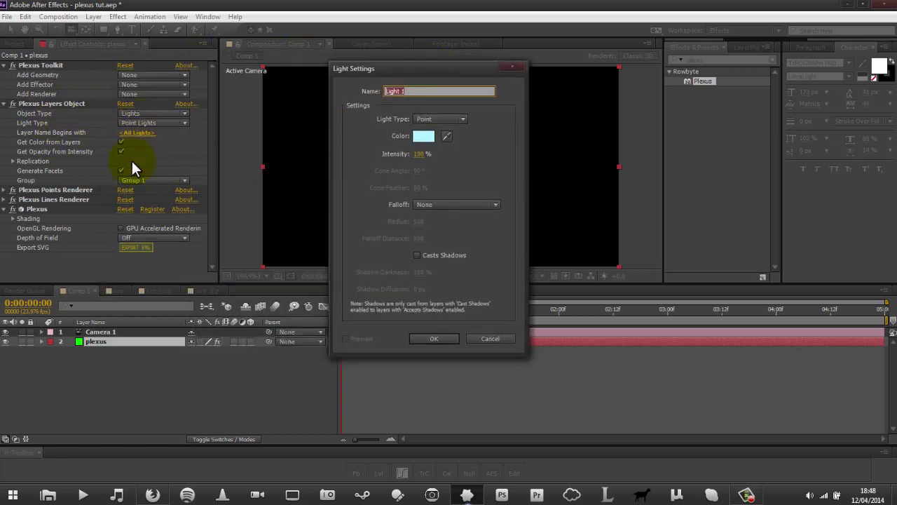
pyautogui.click(424, 339)
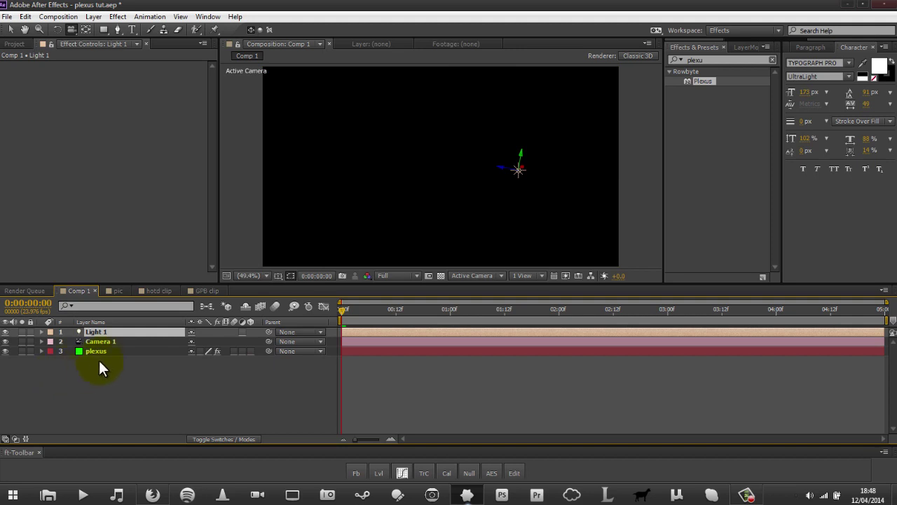
# Step: Duplicate Light 1 three times and delete the Camera 1 layer
pyautogui.hotkey('ctrl', 'd')
pyautogui.hotkey('ctrl', 'd')
pyautogui.hotkey('ctrl', 'd')
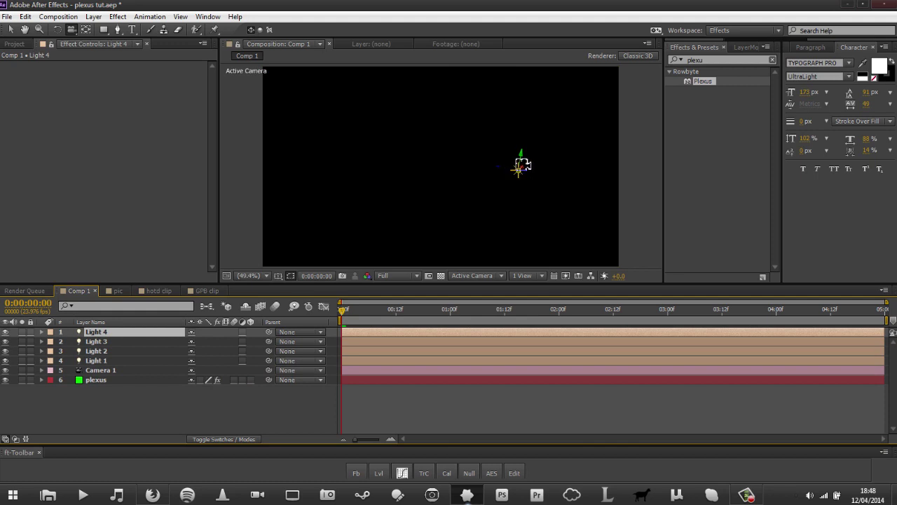
pyautogui.click(100, 371)
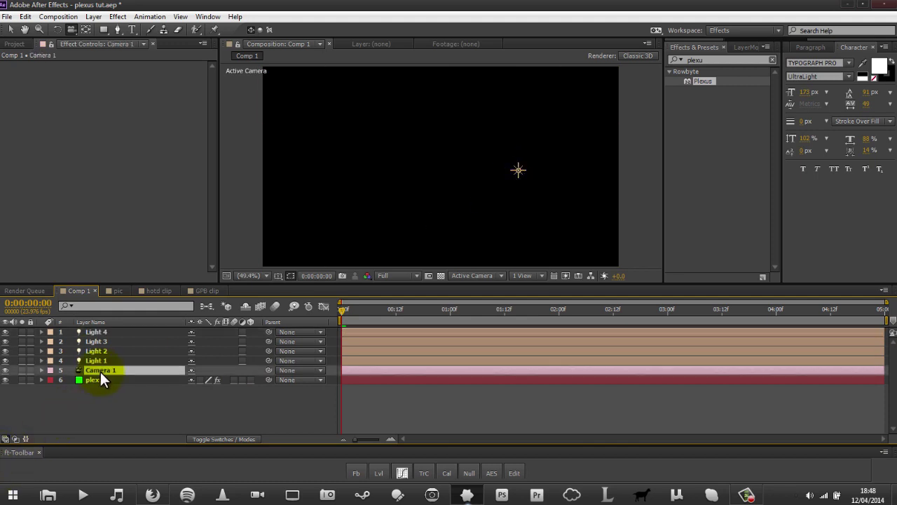
pyautogui.press('Delete')
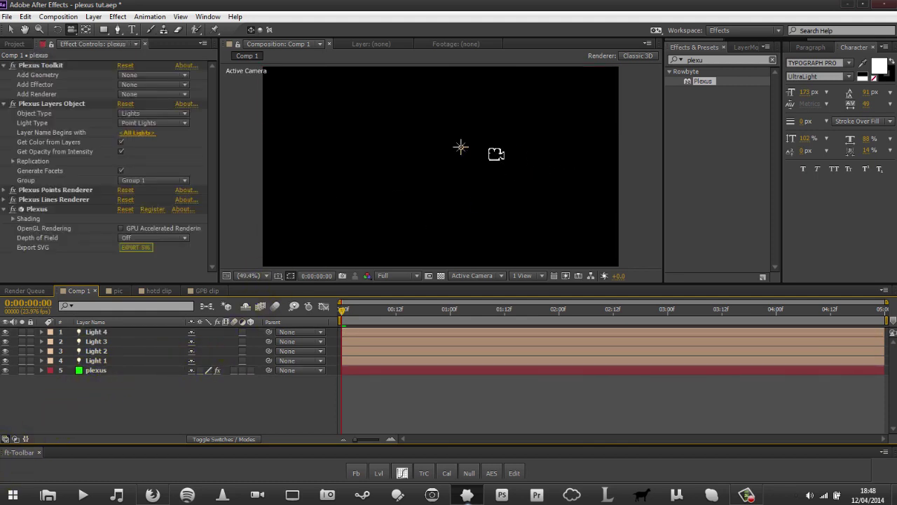
# Step: Move Light 4 horizontally away from the stacked lights, to the left of the composition's centre
pyautogui.press('v')
pyautogui.click(460, 147)
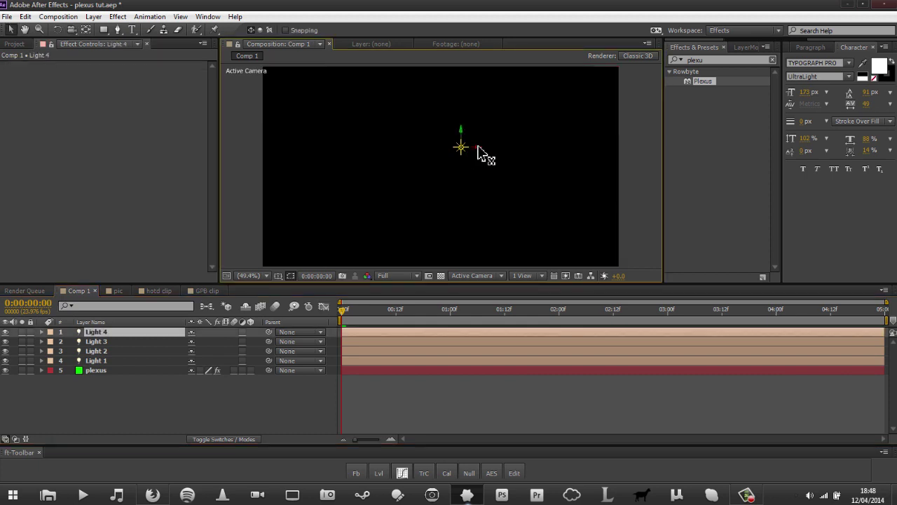
pyautogui.hotkey('shift', 'Left')
pyautogui.hotkey('shift', 'Left')
pyautogui.hotkey('shift', 'Left')
pyautogui.hotkey('shift', 'Left')
pyautogui.hotkey('shift', 'Left')
pyautogui.hotkey('shift', 'Left')
pyautogui.hotkey('shift', 'Left')
pyautogui.hotkey('shift', 'Left')
pyautogui.hotkey('shift', 'Left')
pyautogui.hotkey('shift', 'Left')
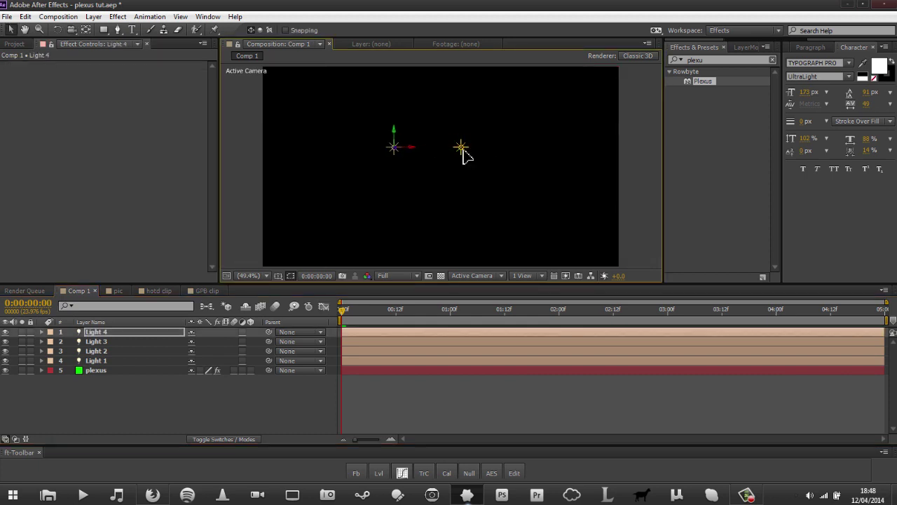
# Step: Spread Light 3 and Light 2 out below Light 1 so the four lights sit at separate points
pyautogui.click(462, 148)
pyautogui.moveTo(465, 140); pyautogui.dragTo(413, 202)
pyautogui.click(462, 150)
pyautogui.click(123, 410)
# Step: Set the Maximum Distance of the plexus layer's Lines Renderer to 359
pyautogui.click(125, 369)
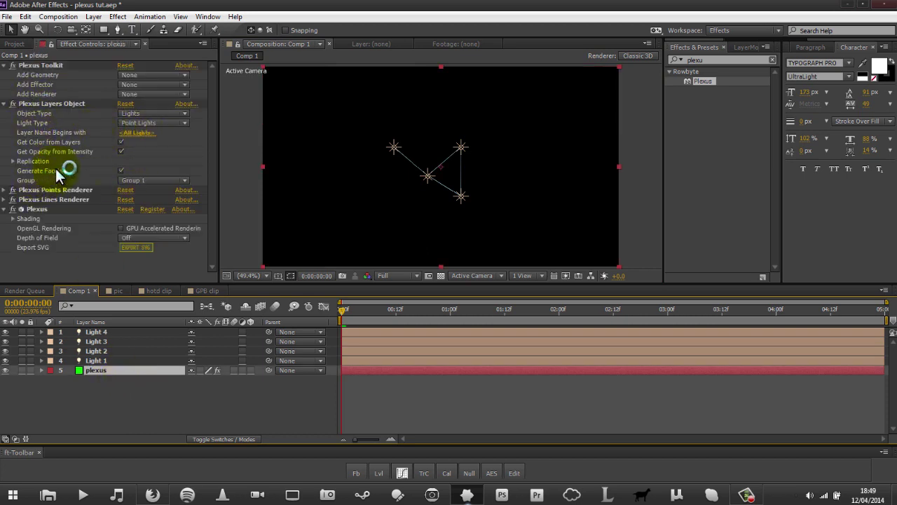
pyautogui.click(5, 212)
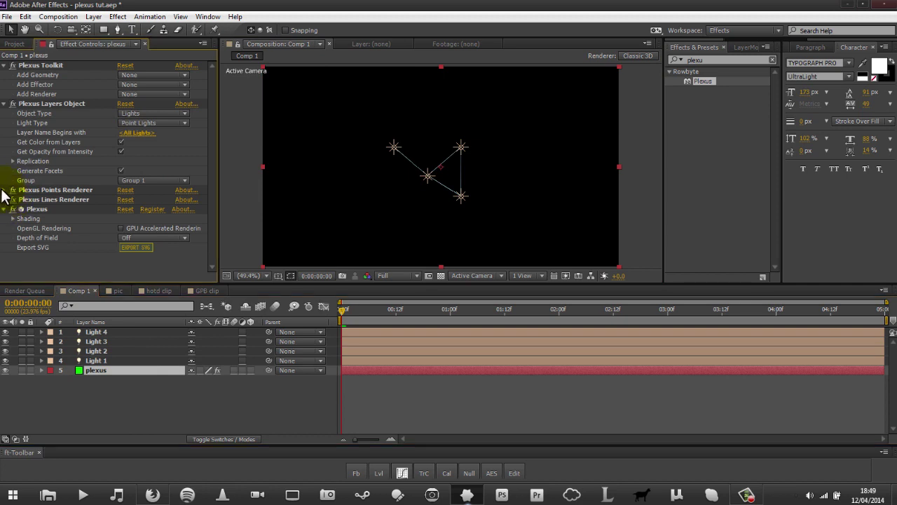
pyautogui.click(12, 190)
pyautogui.moveTo(123, 205)
pyautogui.mouseDown()
pyautogui.moveTo(217, 192)
pyautogui.moveTo(184, 203)
pyautogui.moveTo(128, 200)
pyautogui.mouseUp()
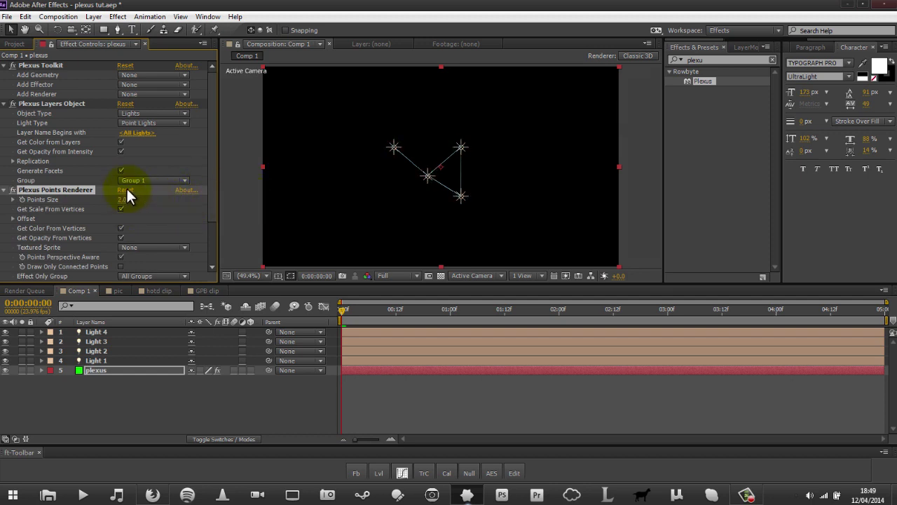
pyautogui.click(9, 190)
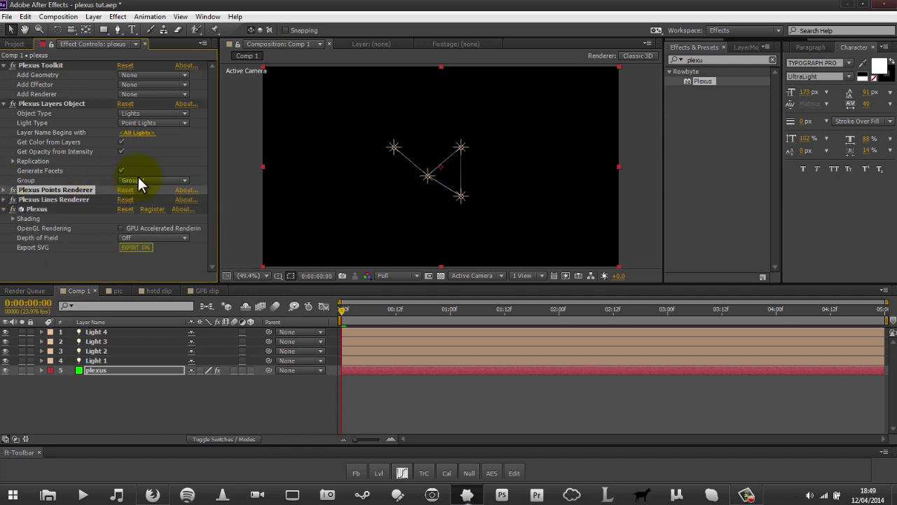
pyautogui.click(5, 199)
pyautogui.scroll(-1, 140, 168)
pyautogui.moveTo(120, 180); pyautogui.dragTo(247, 169)
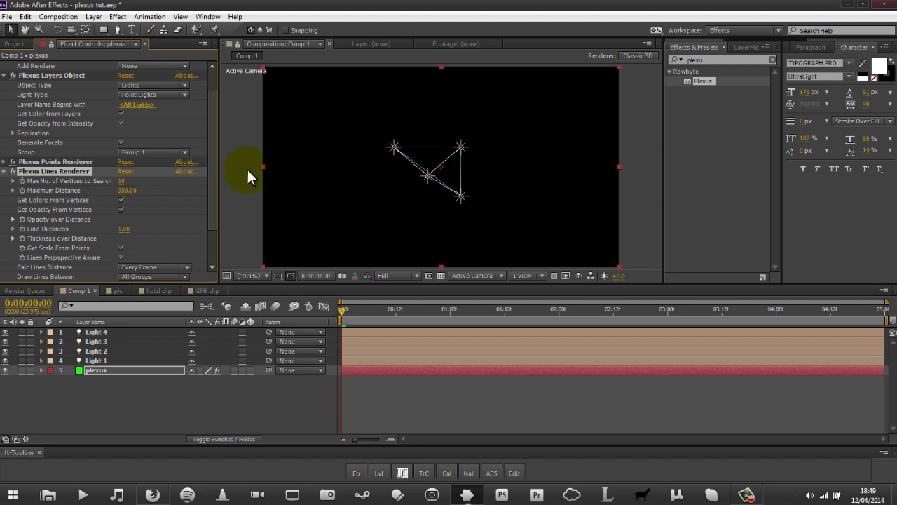
pyautogui.rightClick(238, 422)
pyautogui.moveTo(327, 300)
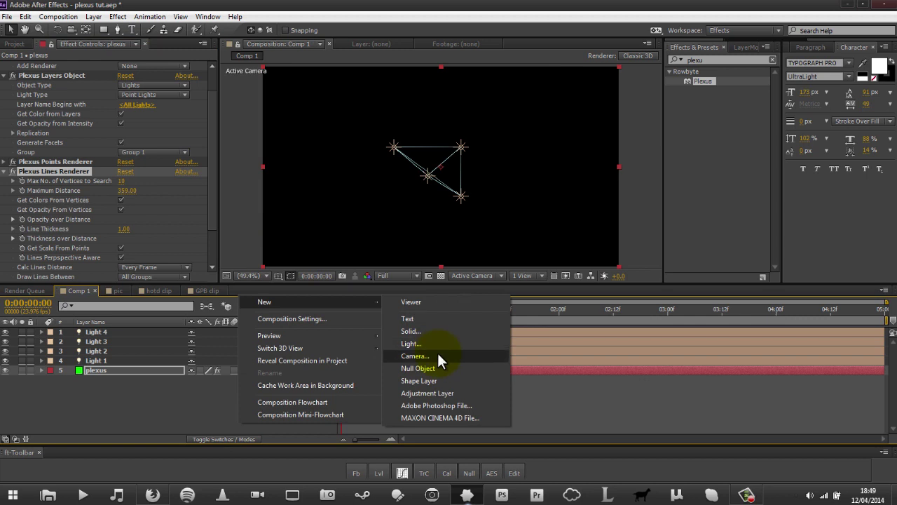
pyautogui.click(195, 414)
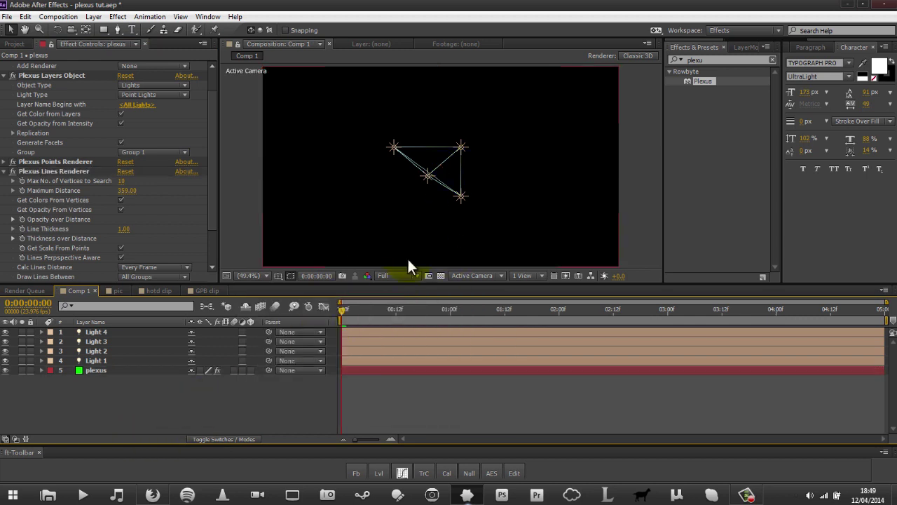
# Step: Move Light 2 down and left toward Light 4's side, and delete Light 3
pyautogui.moveTo(427, 177); pyautogui.dragTo(406, 187)
pyautogui.click(461, 197)
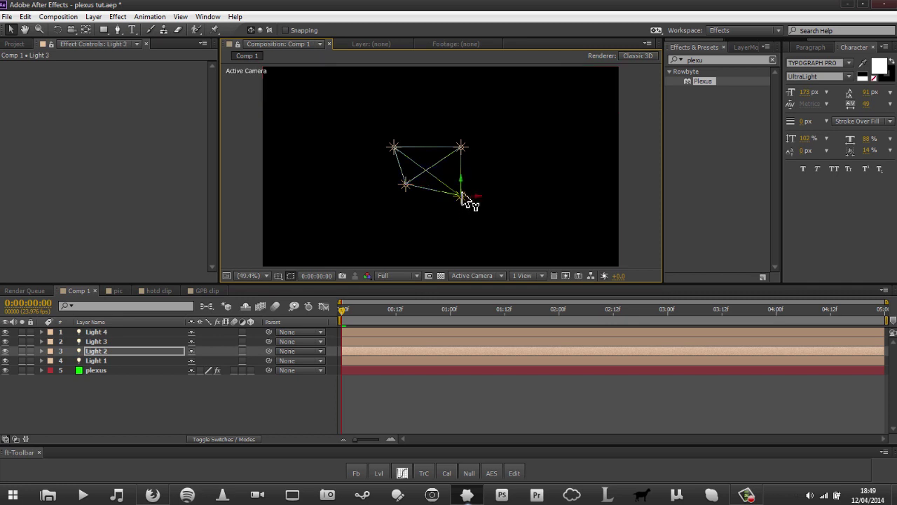
pyautogui.press('Delete')
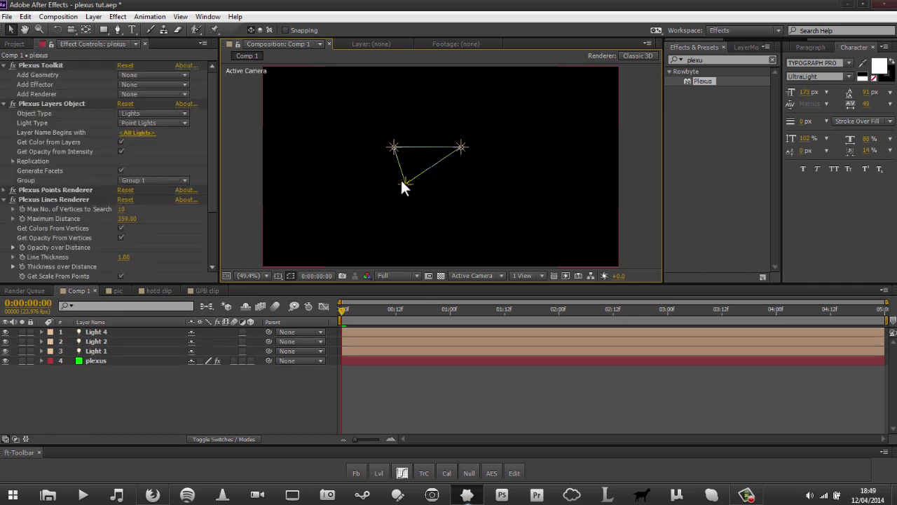
# Step: Move Light 2 around the other lights and leave it to the upper right of Light 1
pyautogui.click(406, 188)
pyautogui.moveTo(407, 194); pyautogui.dragTo(505, 168)
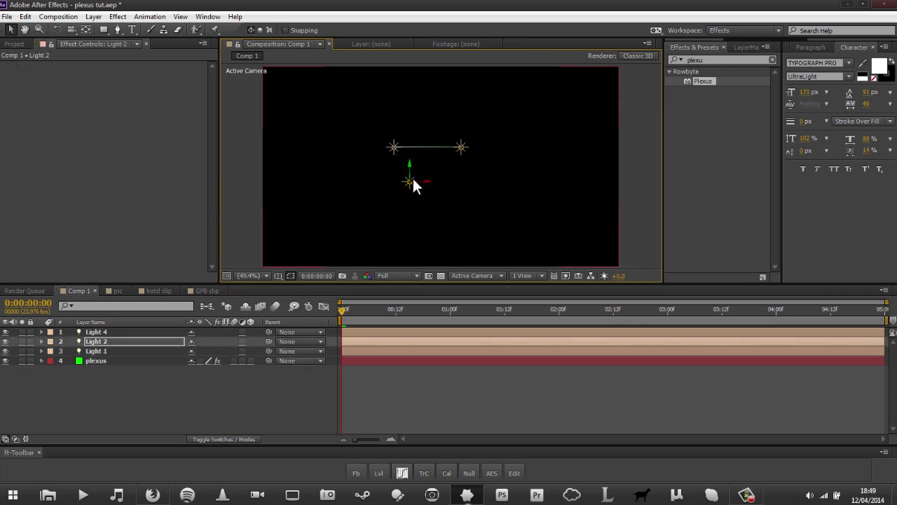
pyautogui.moveTo(409, 194); pyautogui.dragTo(481, 112)
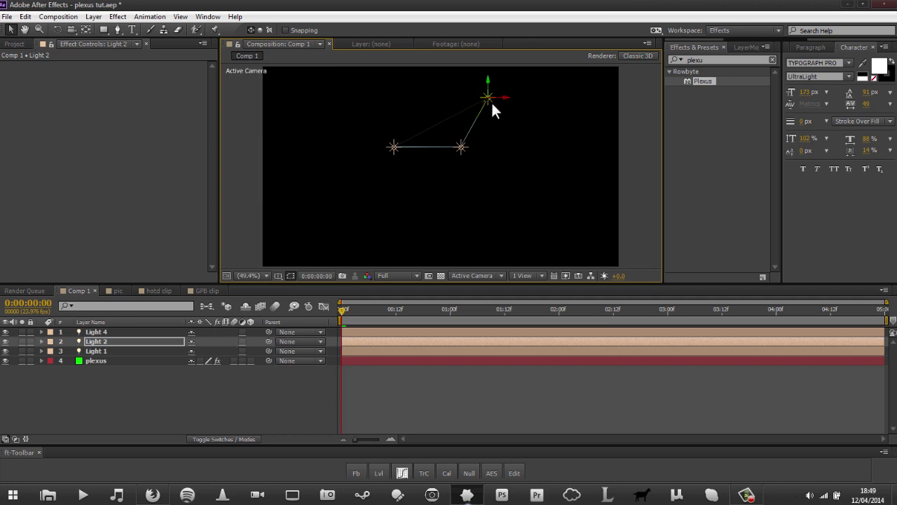
pyautogui.moveTo(492, 103); pyautogui.dragTo(531, 133)
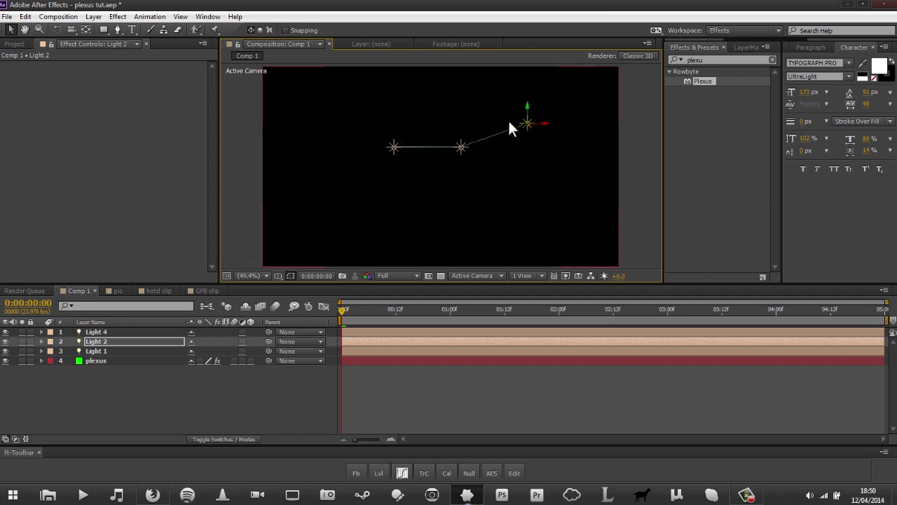
# Step: Duplicate Light 2 and place the copy to its lower right, near the composition's right edge
pyautogui.hotkey('ctrl', 's')
pyautogui.hotkey('ctrl', 'd')
pyautogui.moveTo(537, 125); pyautogui.dragTo(527, 186)
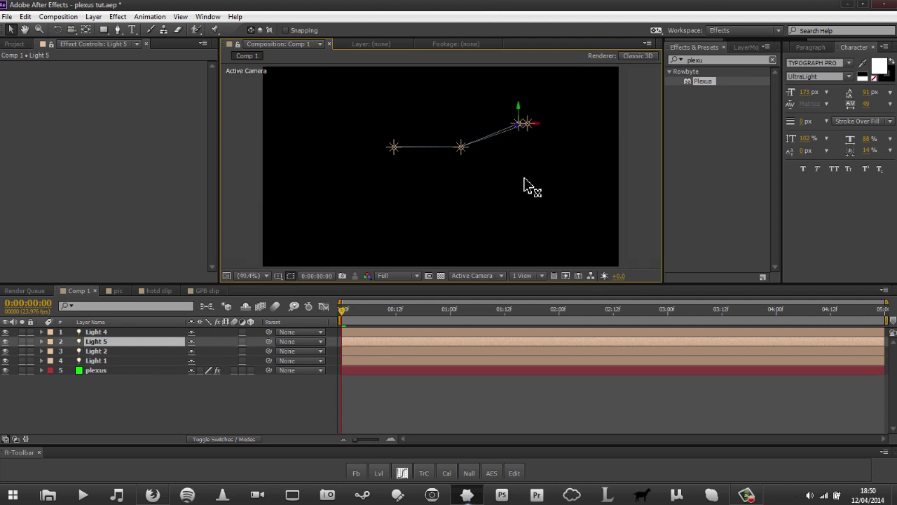
pyautogui.moveTo(523, 120); pyautogui.dragTo(580, 148)
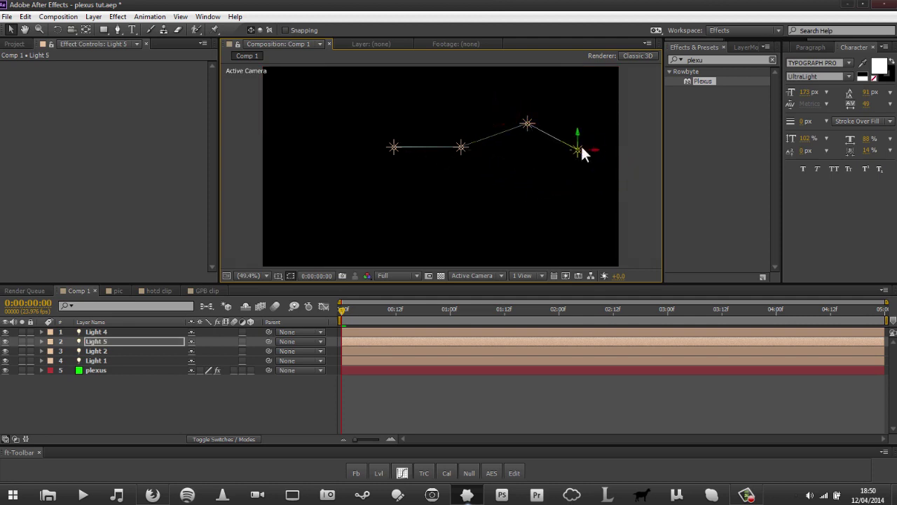
# Step: Lower Light 1 slightly and raise Light 4 so the four lights form a zigzag
pyautogui.moveTo(460, 149); pyautogui.dragTo(464, 164)
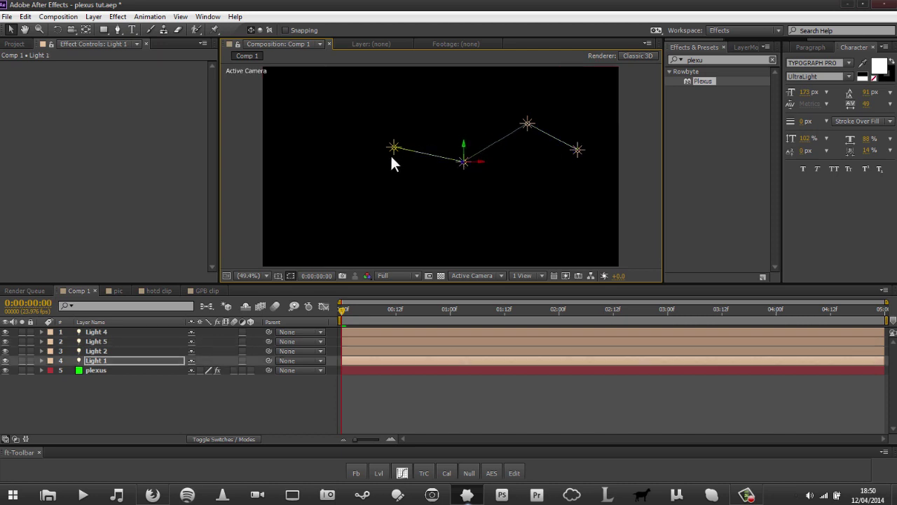
pyautogui.moveTo(390, 150)
pyautogui.mouseDown()
pyautogui.moveTo(404, 128)
pyautogui.moveTo(402, 136)
pyautogui.moveTo(424, 128)
pyautogui.moveTo(391, 140)
pyautogui.mouseUp()
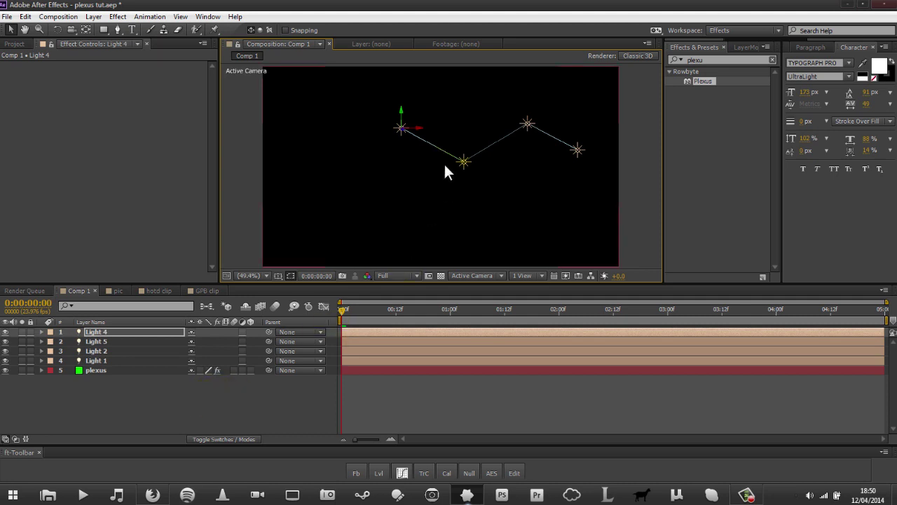
pyautogui.click(187, 451)
# Step: Move Light 2 and Light 5 left, closer to Light 1
pyautogui.click(104, 370)
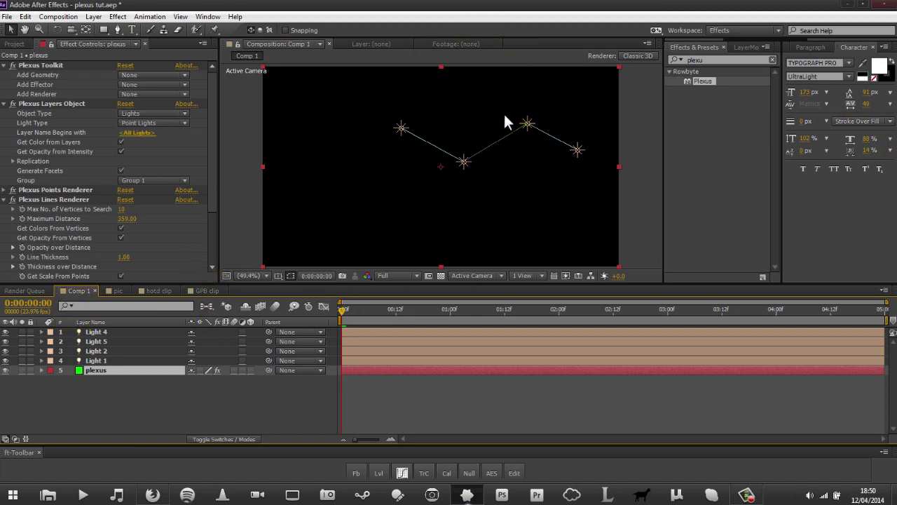
pyautogui.moveTo(530, 133); pyautogui.dragTo(501, 120)
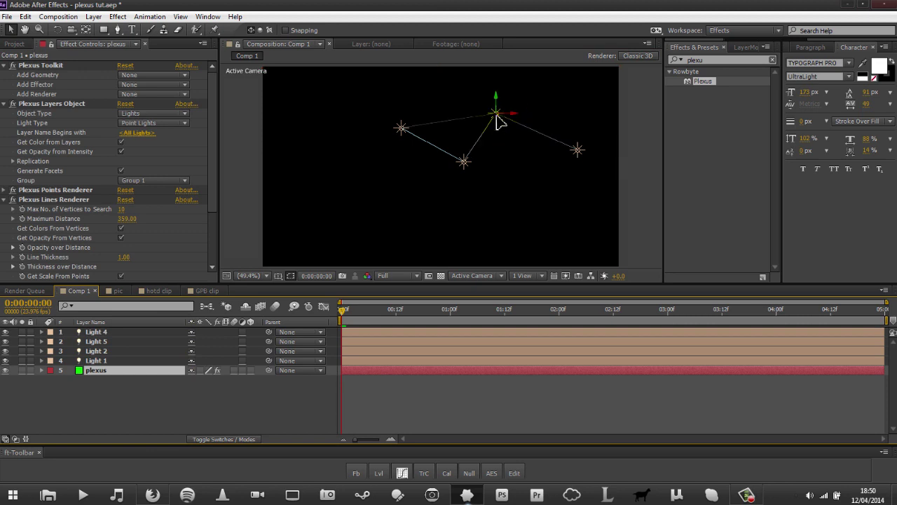
pyautogui.moveTo(575, 152); pyautogui.dragTo(522, 156)
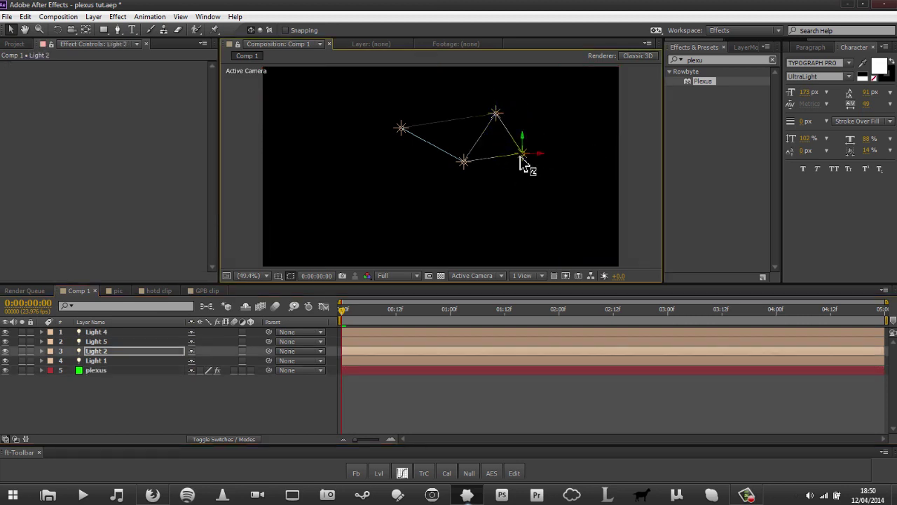
# Step: Reduce the Lines Renderer's Maximum Distance on the plexus layer to 285
pyautogui.click(104, 369)
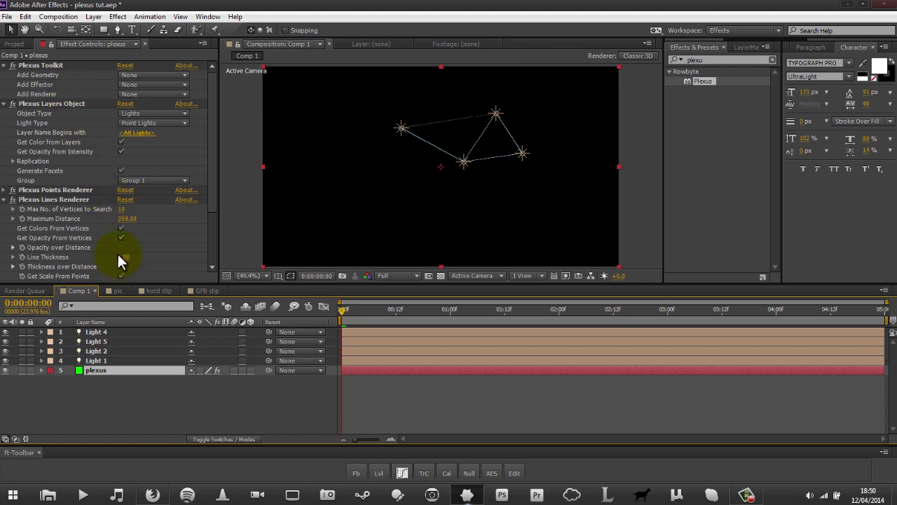
pyautogui.moveTo(131, 224); pyautogui.dragTo(94, 226)
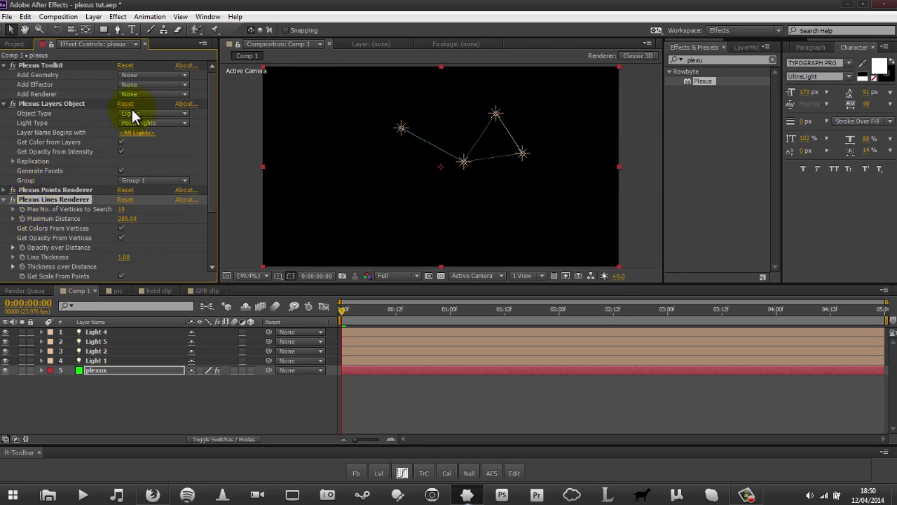
pyautogui.click(78, 103)
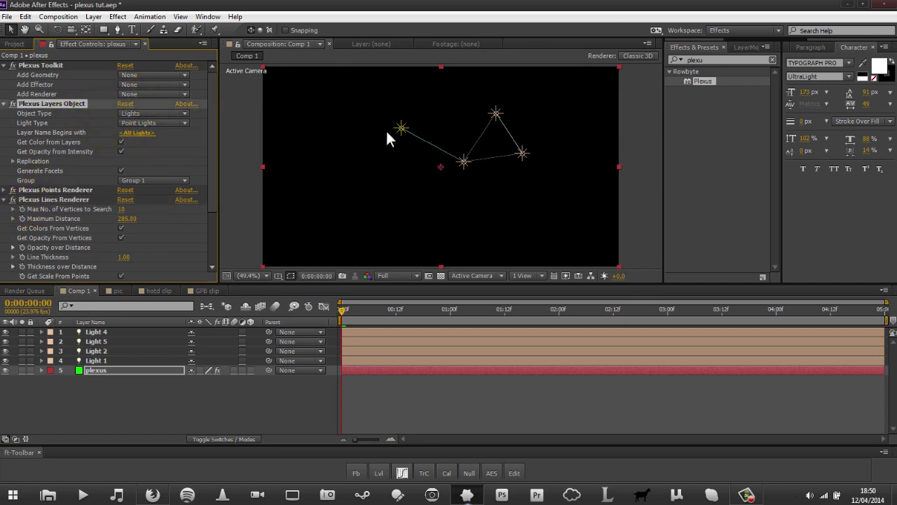
# Step: Delete all four light layers from the composition
pyautogui.click(98, 362)
pyautogui.keyDown('shift'); pyautogui.click(98, 332); pyautogui.keyUp('shift')
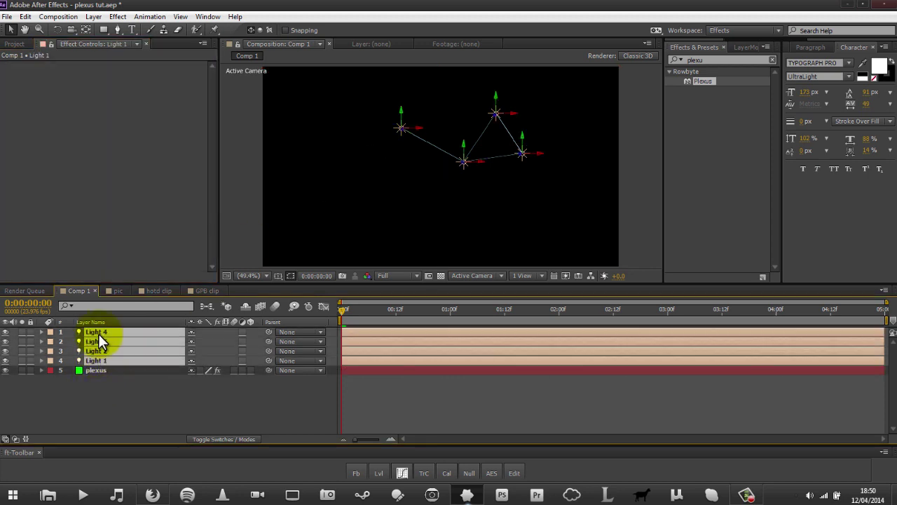
pyautogui.press('Delete')
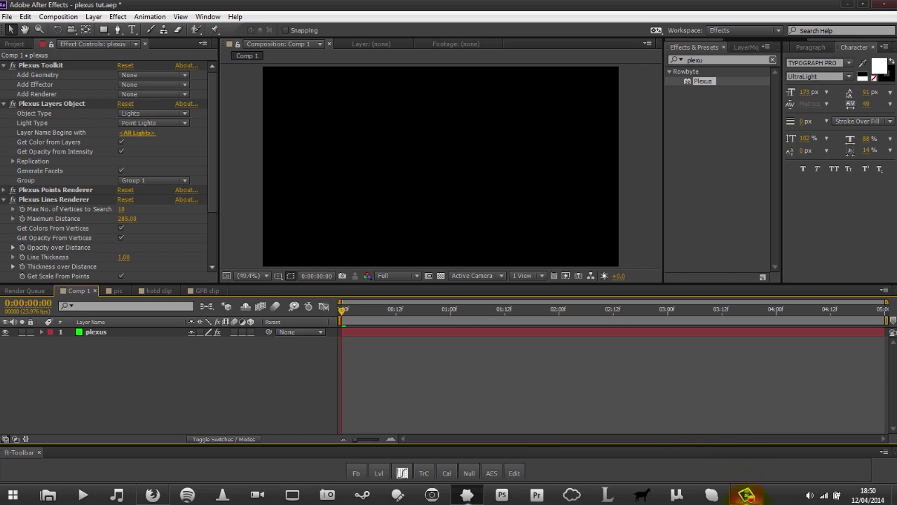
pyautogui.click(747, 495)
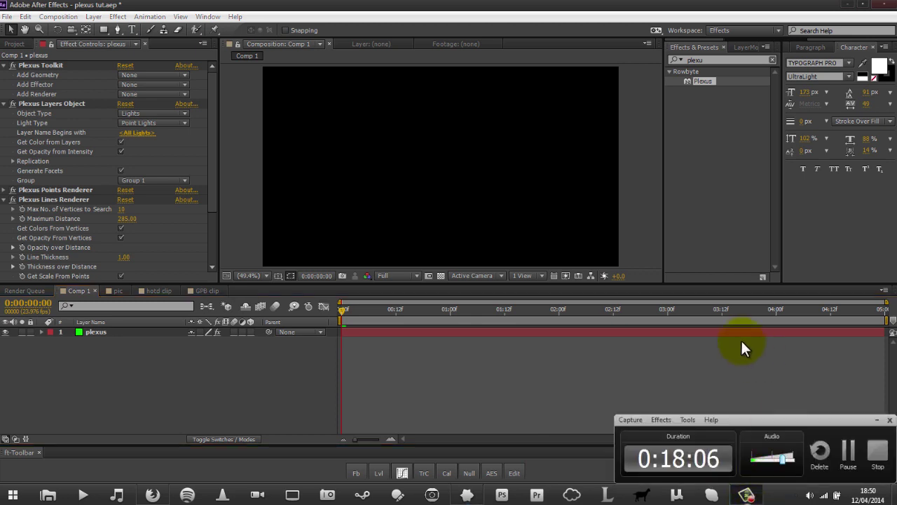
pyautogui.click(80, 105)
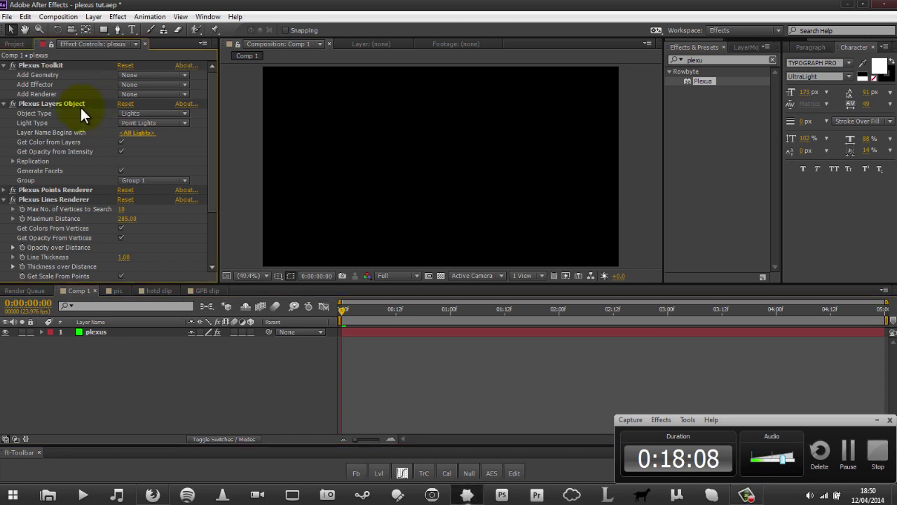
pyautogui.click(322, 292)
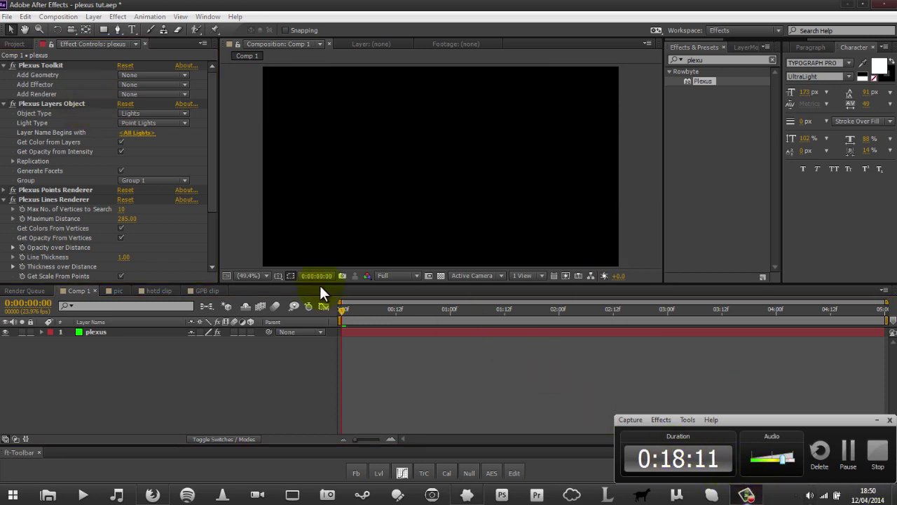
pyautogui.click(749, 497)
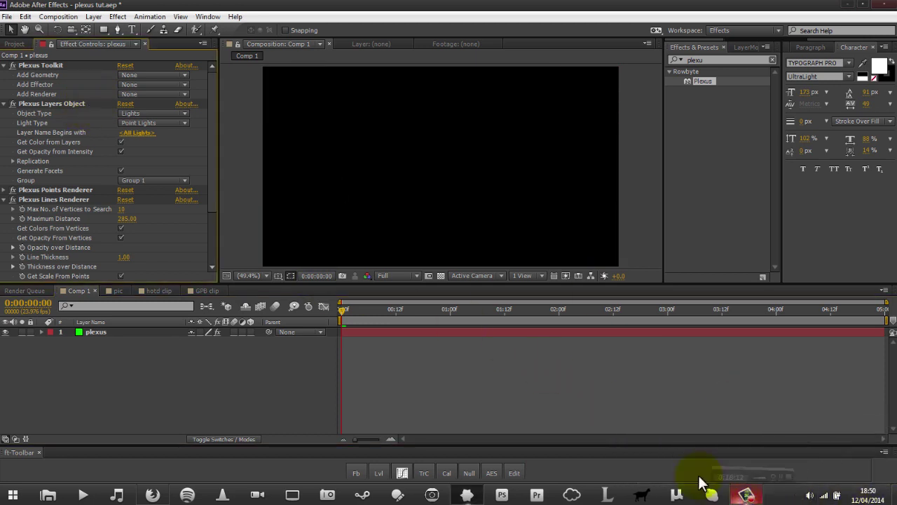
# Step: Replace the Plexus Layers Object on the plexus layer with an OBJ geometry object, collapsing the Lines Renderer settings
pyautogui.click(66, 104)
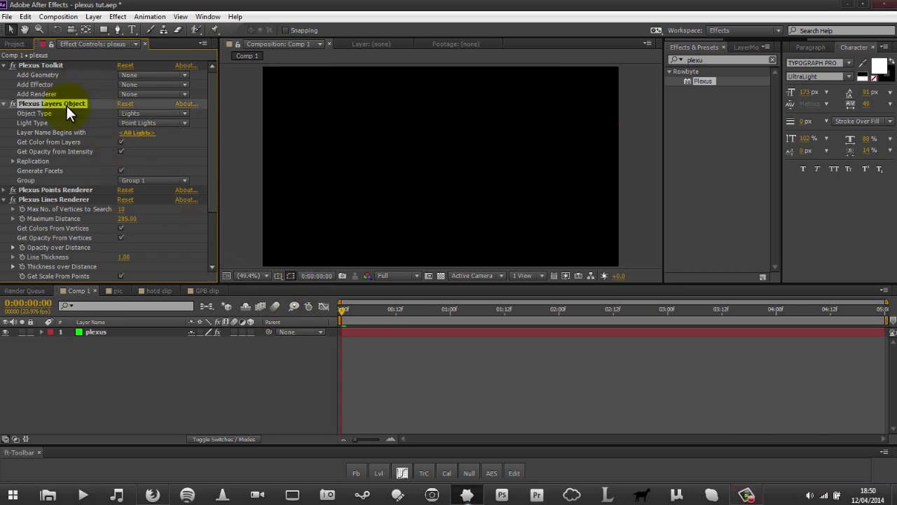
pyautogui.press('Delete')
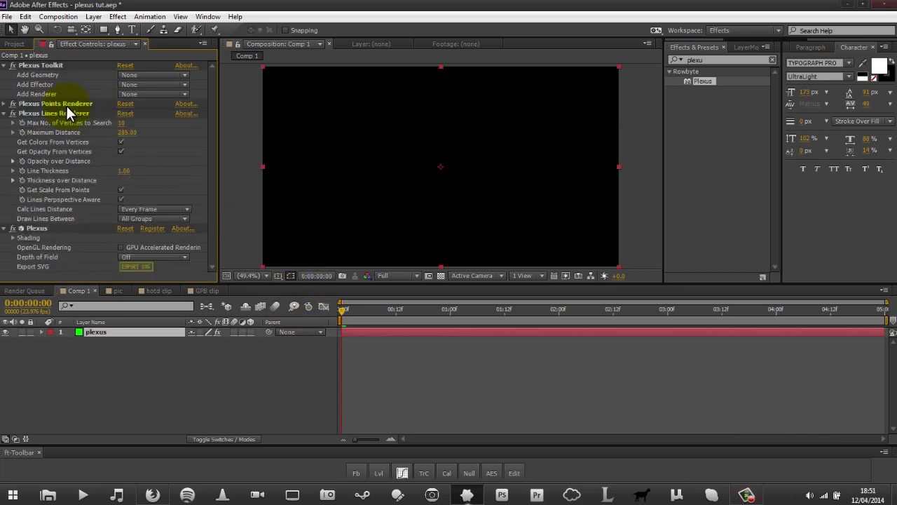
pyautogui.click(6, 114)
pyautogui.click(5, 115)
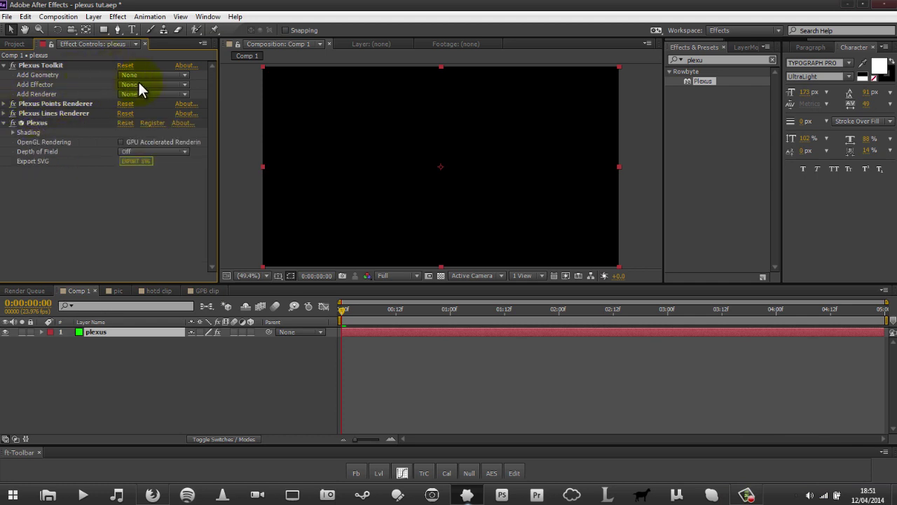
pyautogui.click(162, 75)
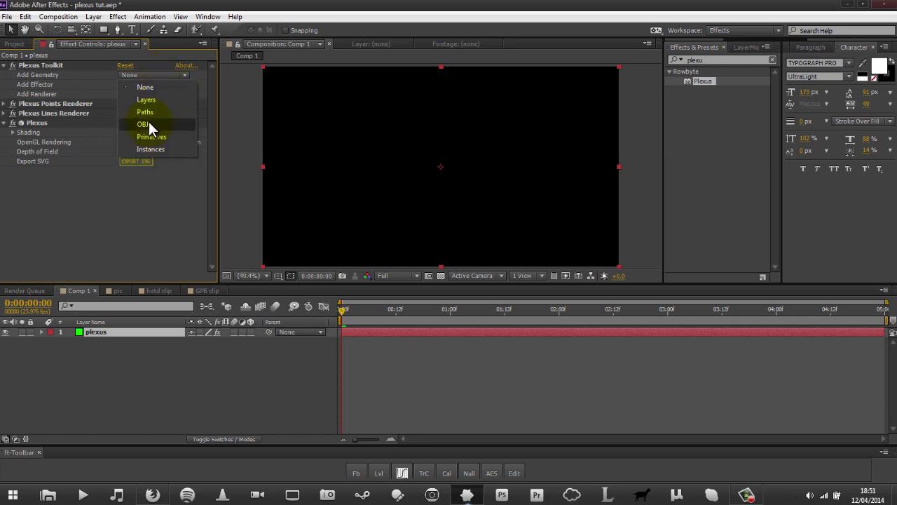
pyautogui.click(149, 124)
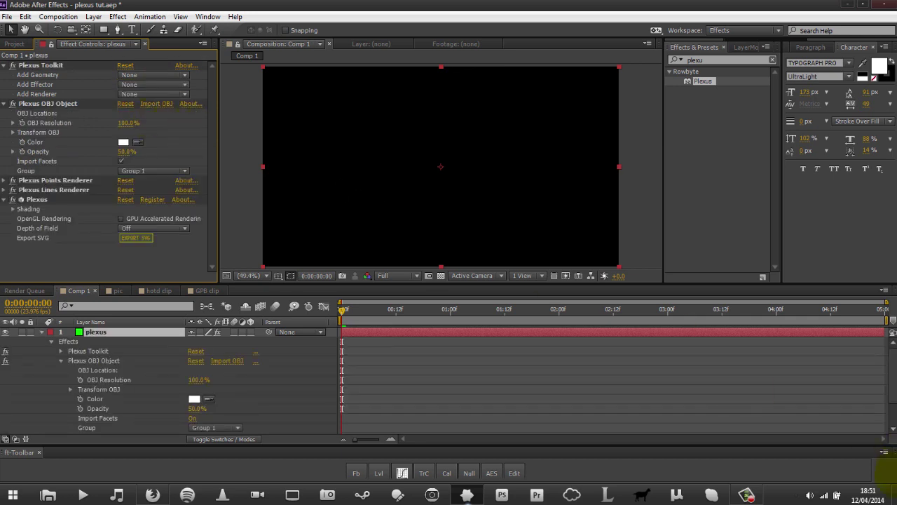
pyautogui.click(747, 495)
pyautogui.click(849, 450)
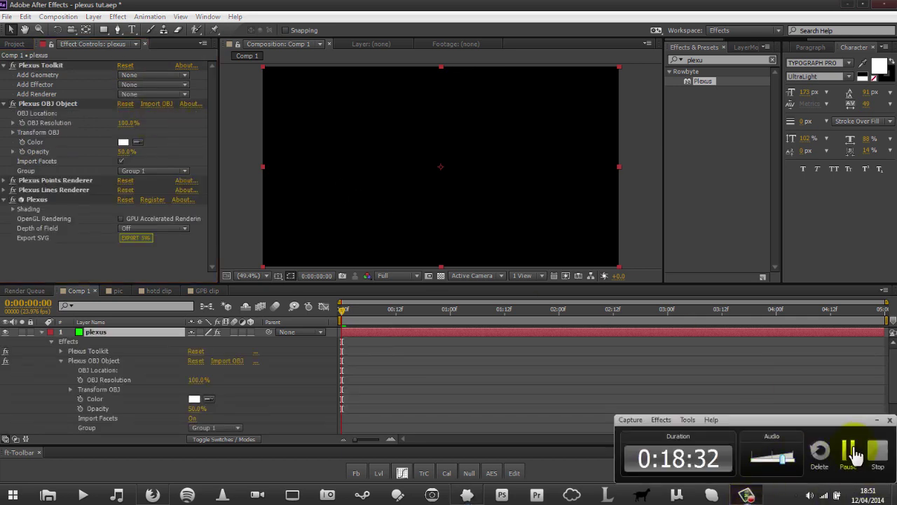
pyautogui.click(852, 450)
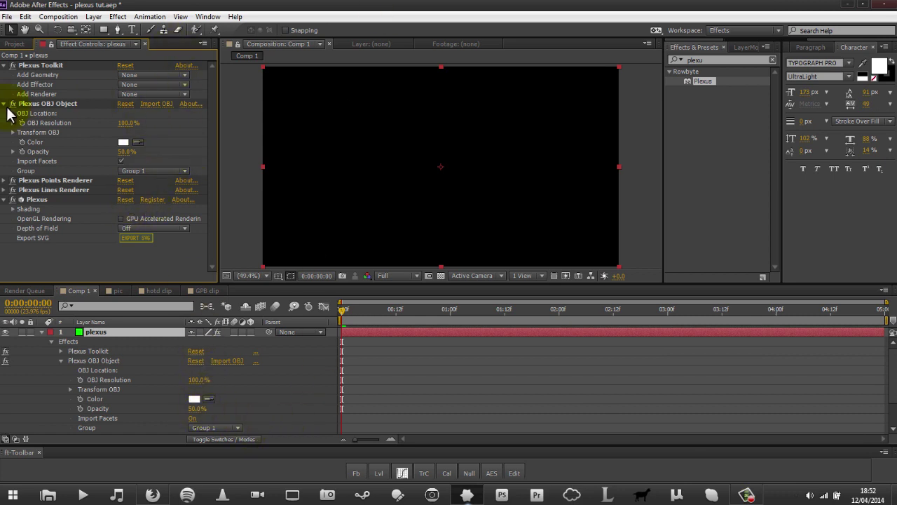
# Step: Start an OBJ import for the Plexus OBJ Object and browse to the Documents > VideoCopilot > Models folder
pyautogui.click(63, 104)
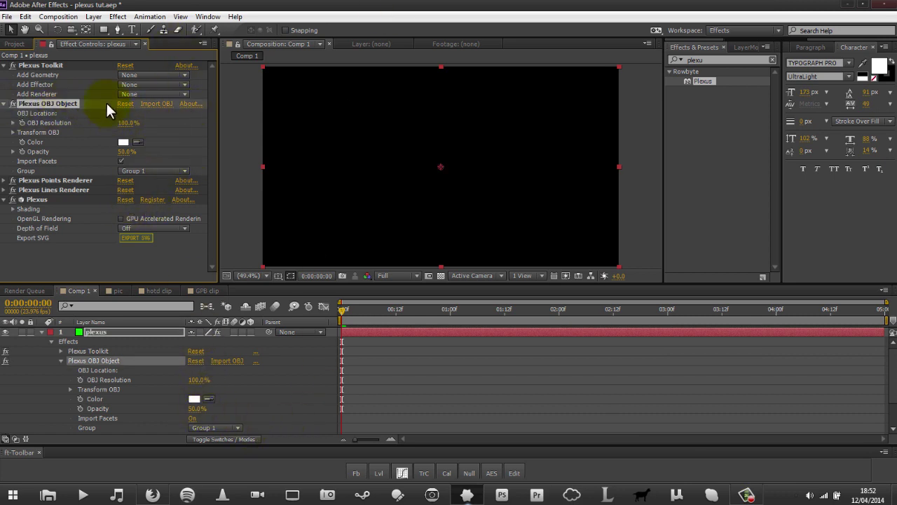
pyautogui.click(157, 104)
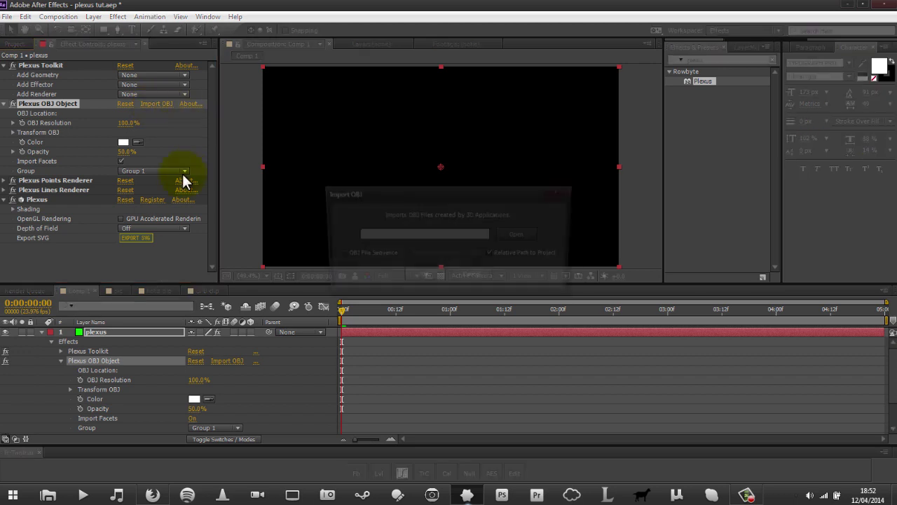
pyautogui.click(521, 236)
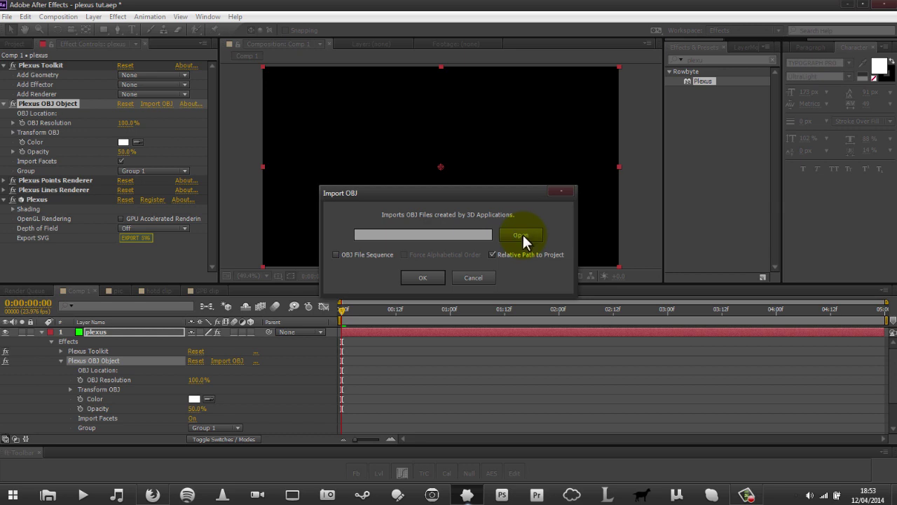
pyautogui.click(523, 235)
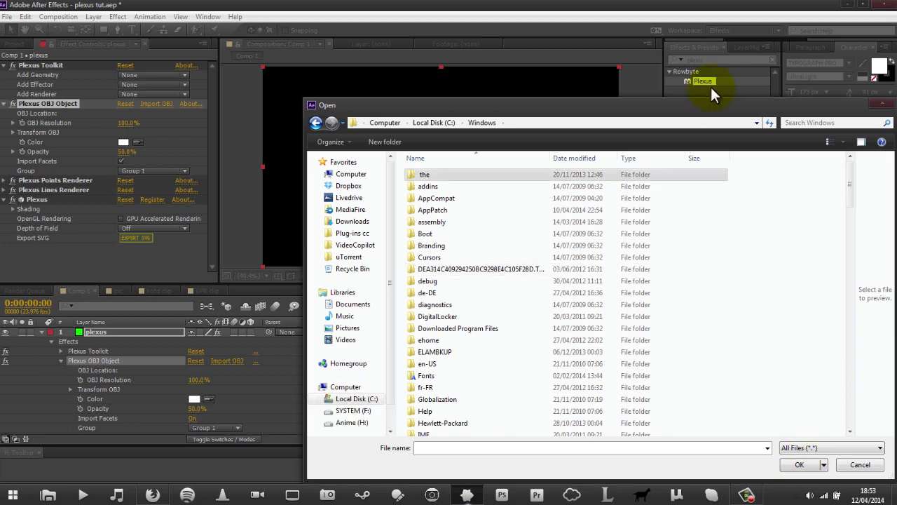
pyautogui.moveTo(710, 105); pyautogui.dragTo(523, 7)
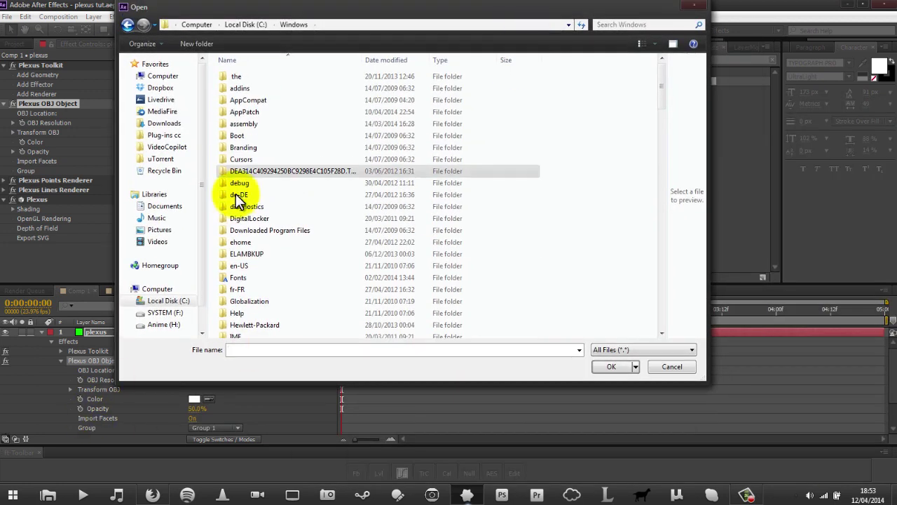
pyautogui.click(168, 206)
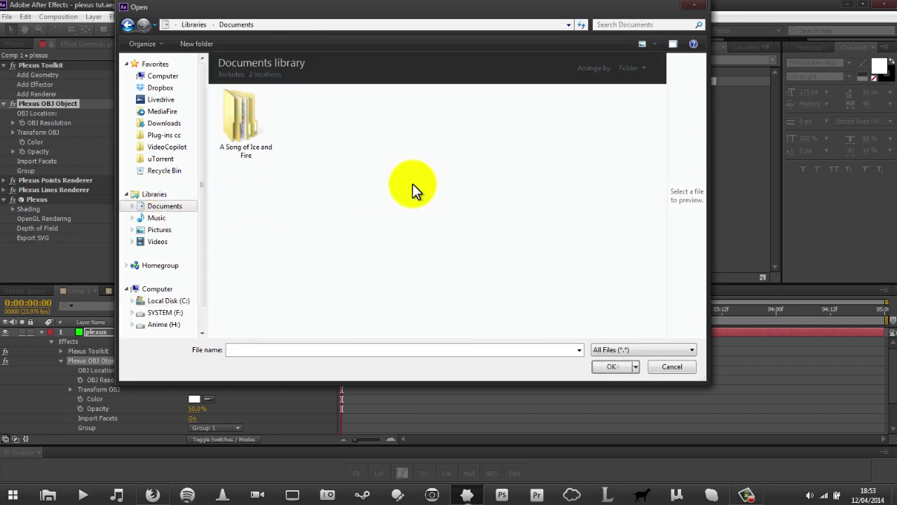
pyautogui.moveTo(658, 137); pyautogui.dragTo(656, 180)
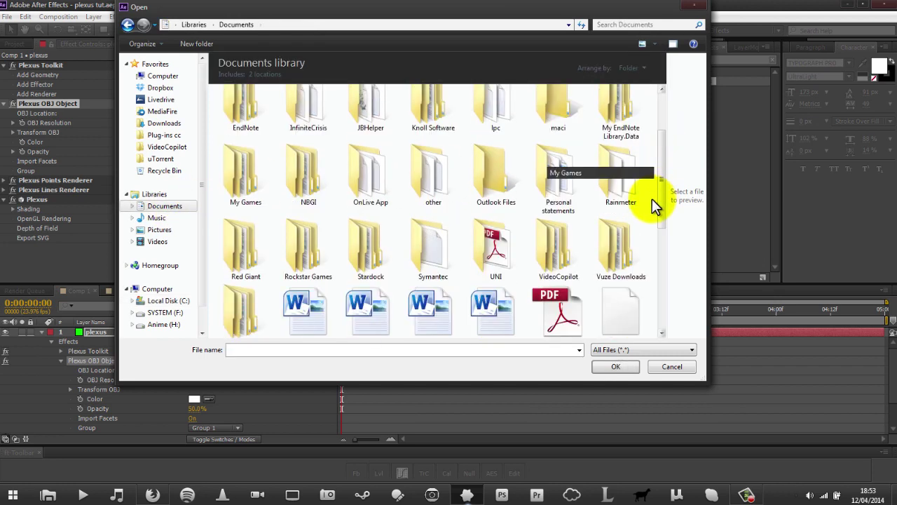
pyautogui.scroll(-1, 653, 198)
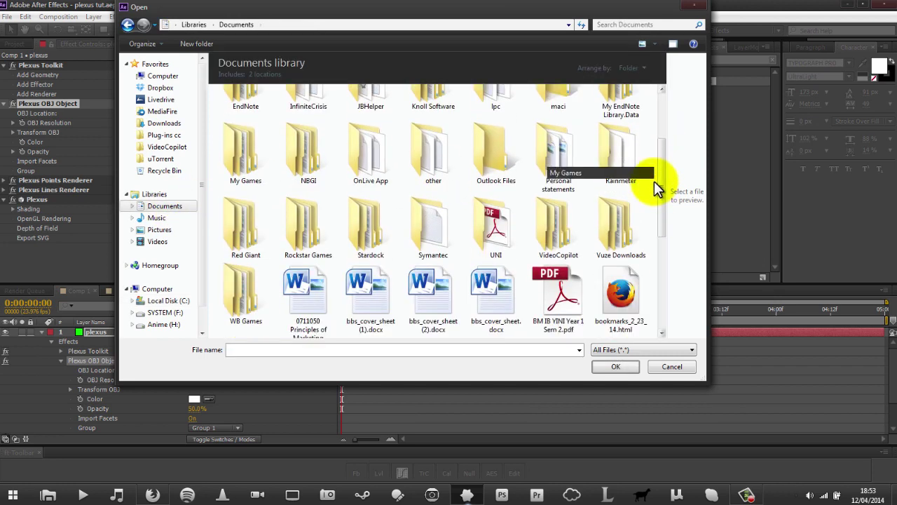
pyautogui.doubleClick(580, 227)
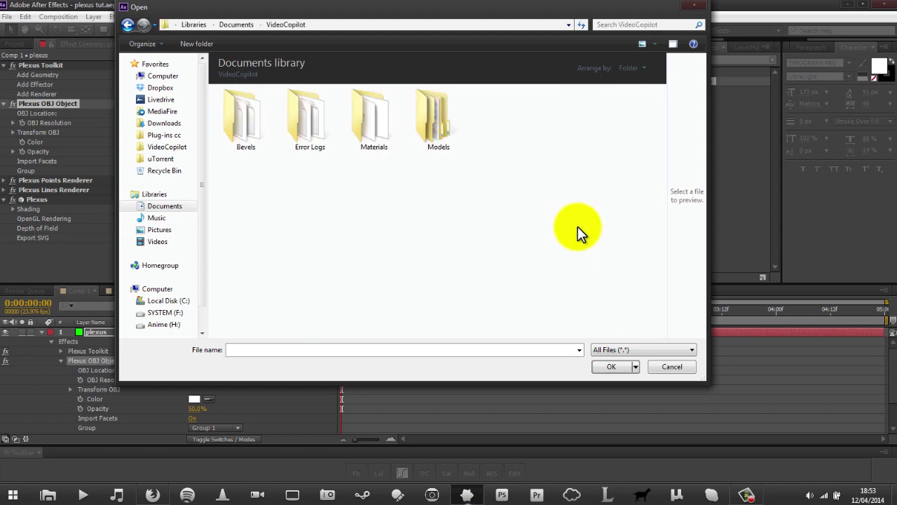
pyautogui.doubleClick(433, 130)
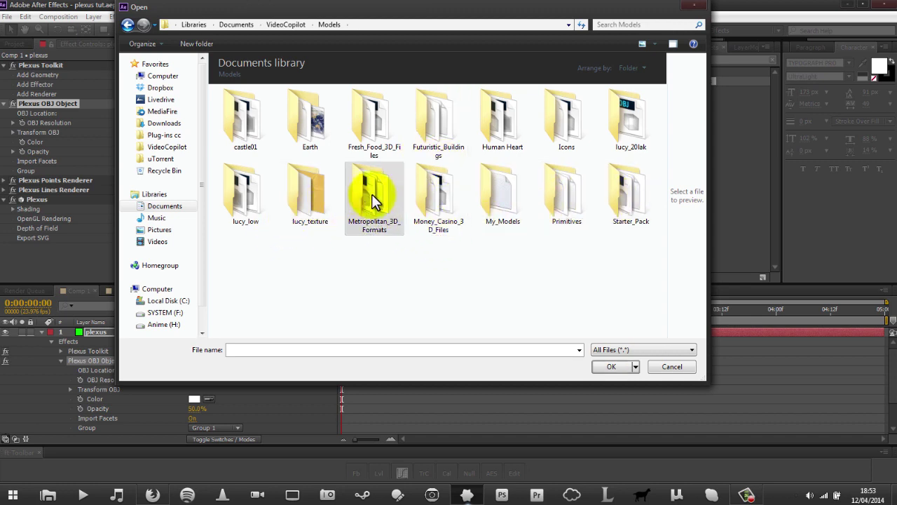
# Step: Import Human Heart.obj from the Human Heart folder with the OBJ File Sequence option enabled
pyautogui.click(521, 136)
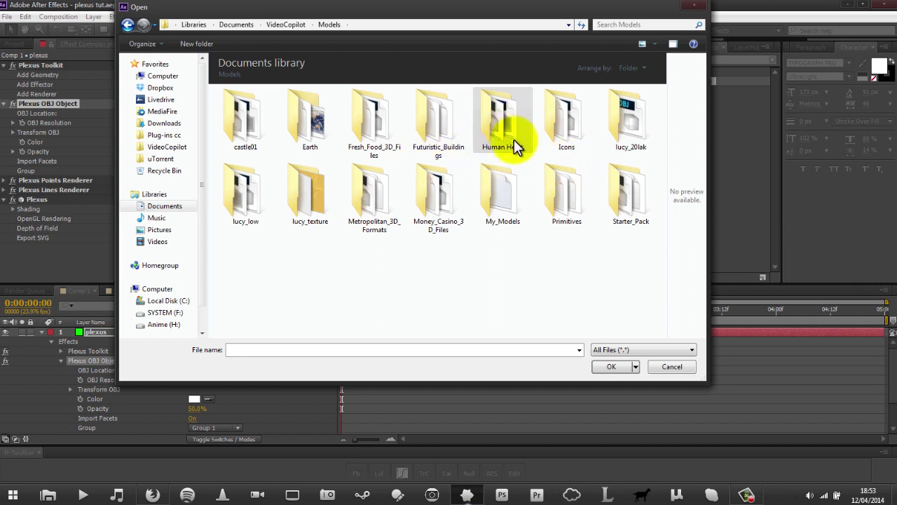
pyautogui.doubleClick(514, 140)
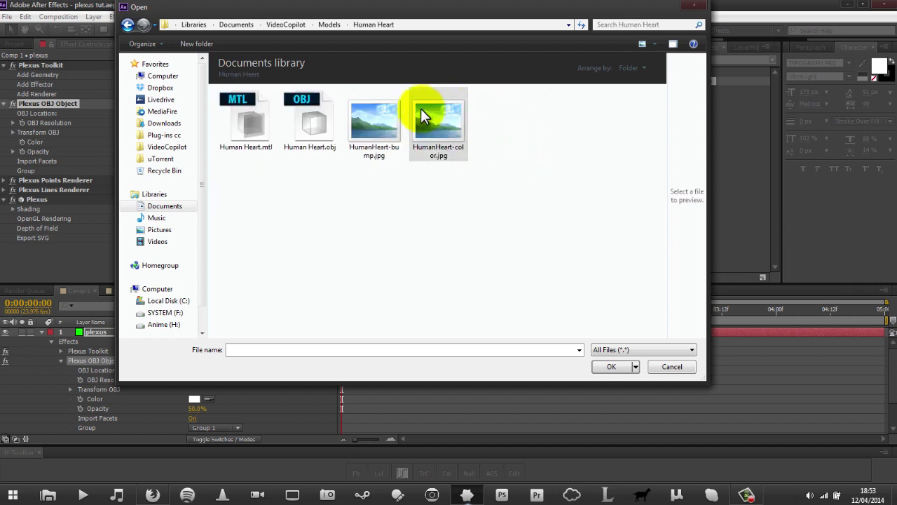
pyautogui.click(306, 123)
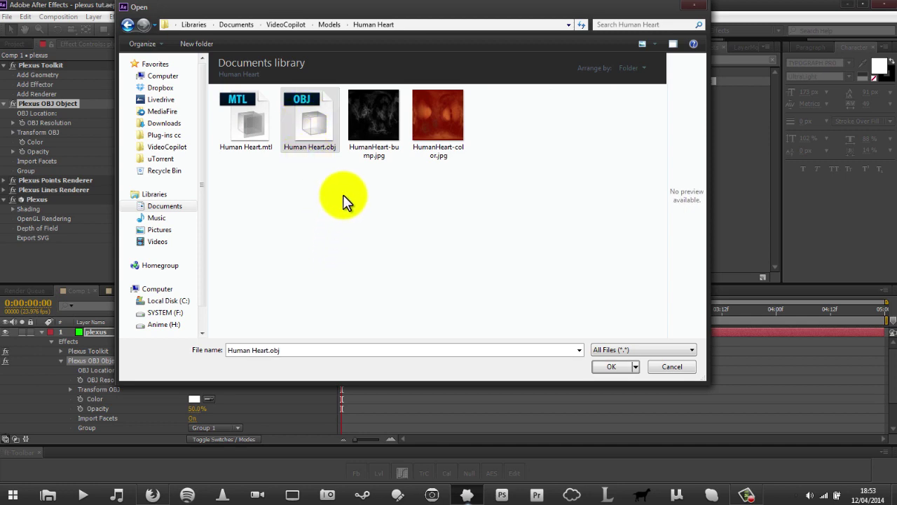
pyautogui.press('Return')
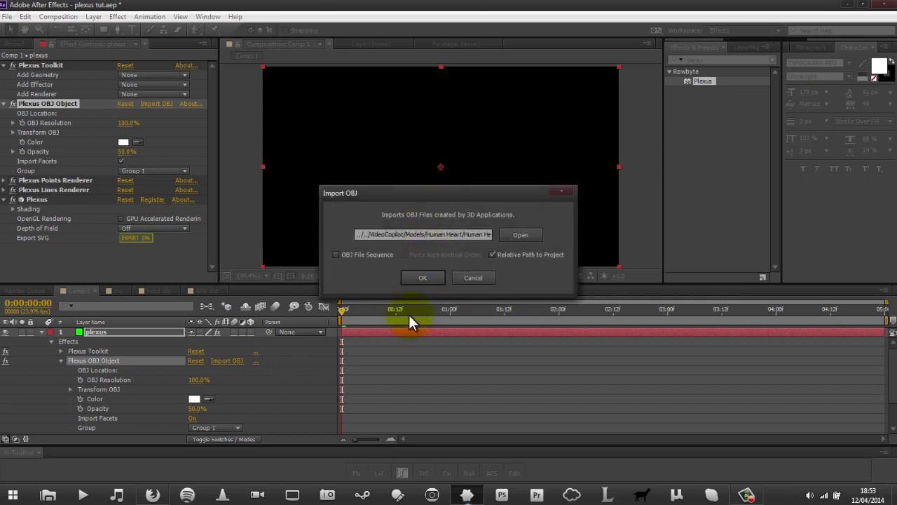
pyautogui.click(379, 255)
pyautogui.click(423, 278)
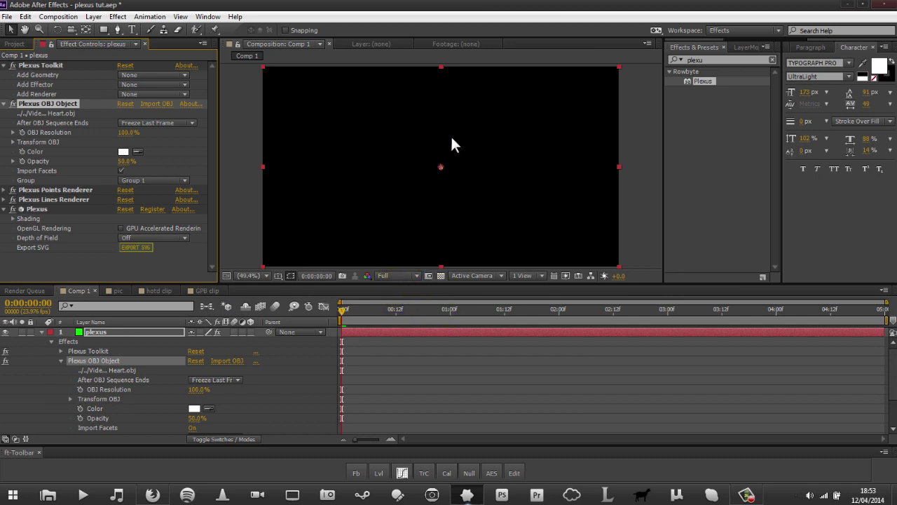
# Step: Try to move the view closer to the imported heart with the Camera tool
pyautogui.press('c')
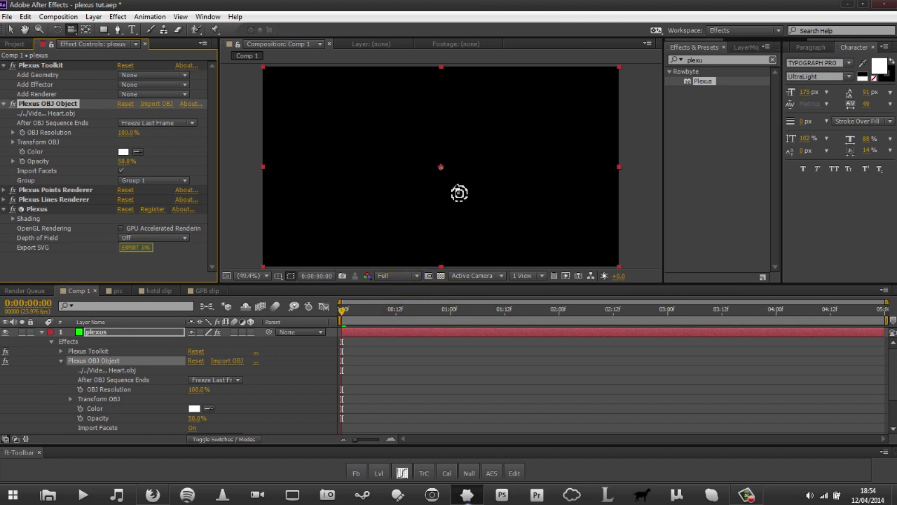
pyautogui.moveTo(454, 178); pyautogui.dragTo(465, 108)
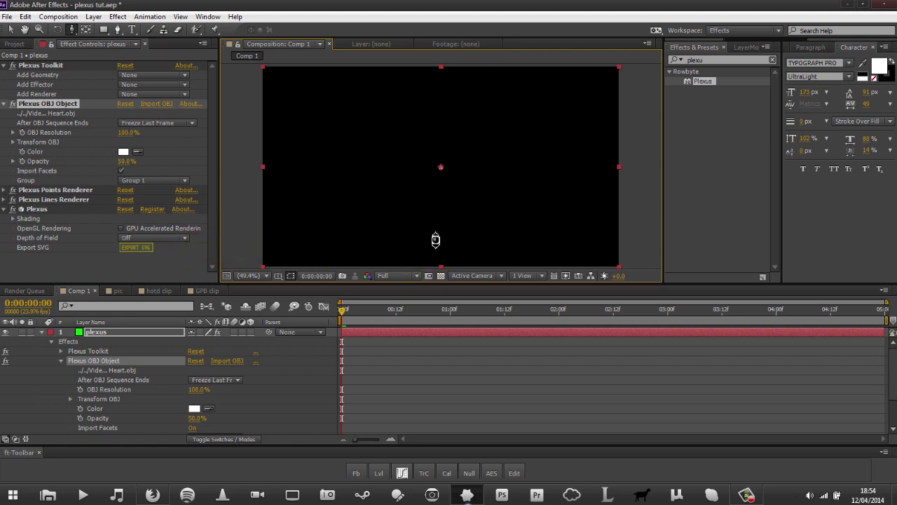
pyautogui.moveTo(444, 194); pyautogui.dragTo(462, 197)
# Step: Collapse the plexus layer's properties and add a new camera to the composition with the default camera settings
pyautogui.click(42, 333)
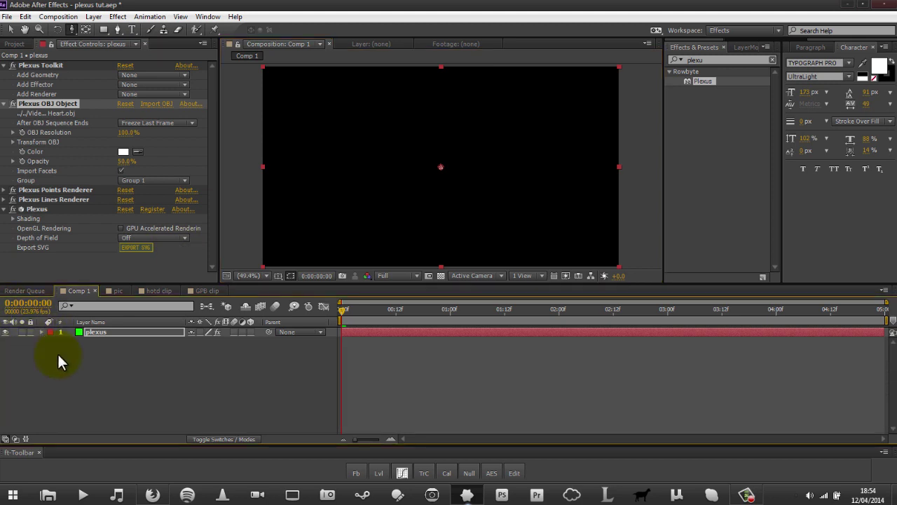
pyautogui.rightClick(59, 355)
pyautogui.moveTo(182, 362)
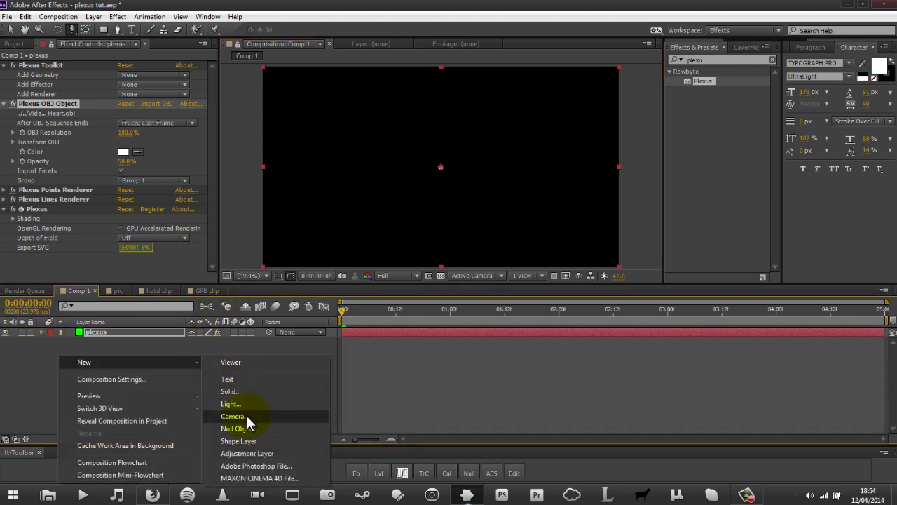
pyautogui.click(247, 415)
pyautogui.press('Return')
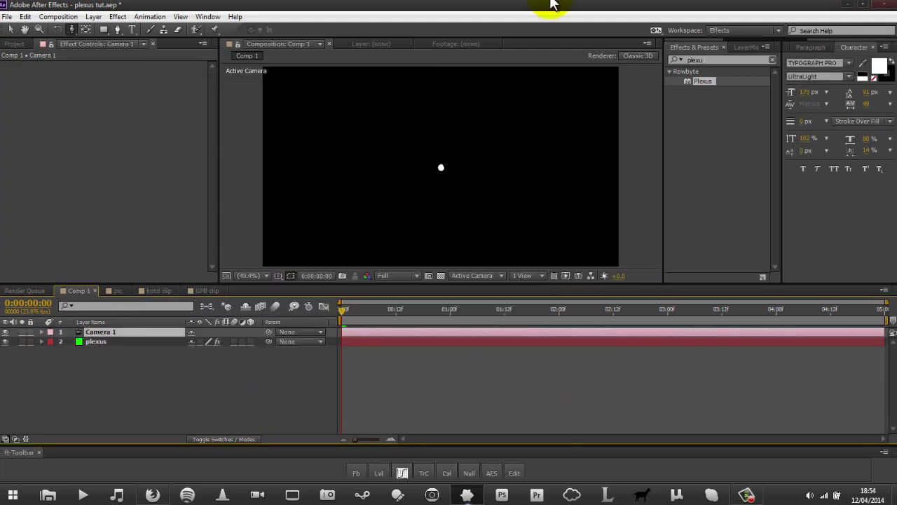
# Step: Move the camera closer to the imported heart so it appears larger in the composition view
pyautogui.moveTo(497, 127)
pyautogui.mouseDown()
pyautogui.moveTo(501, 100)
pyautogui.moveTo(494, 137)
pyautogui.mouseUp()
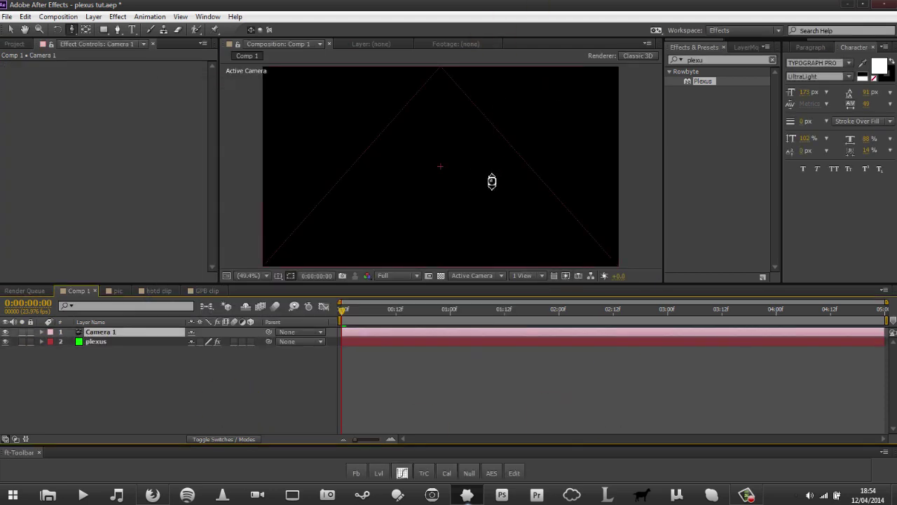
pyautogui.click(479, 212)
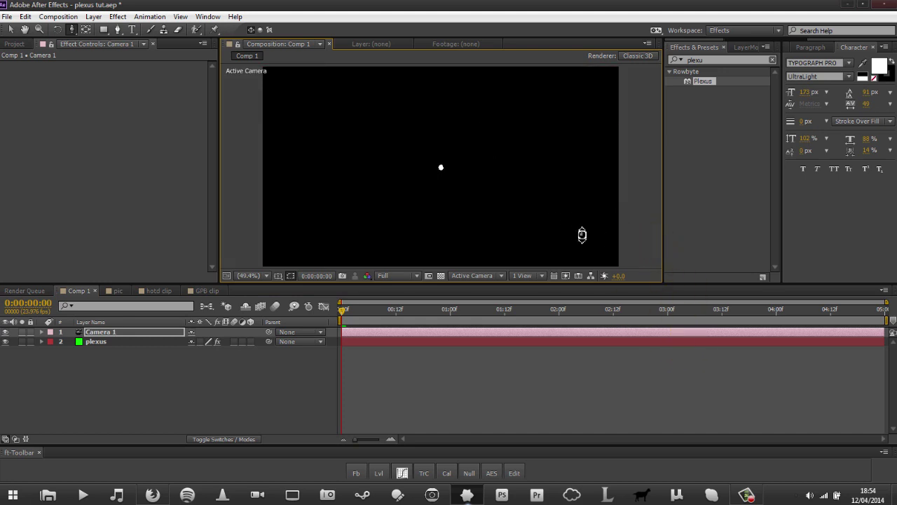
pyautogui.click(160, 333)
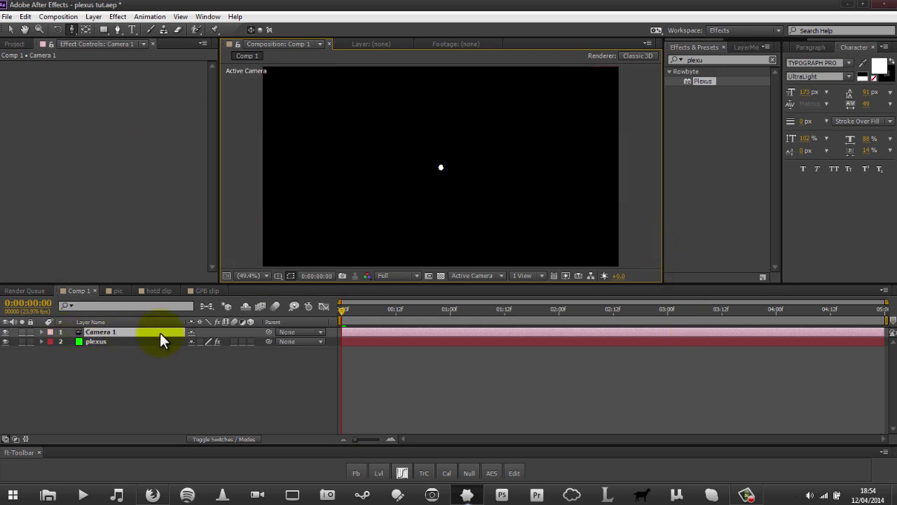
pyautogui.click(160, 342)
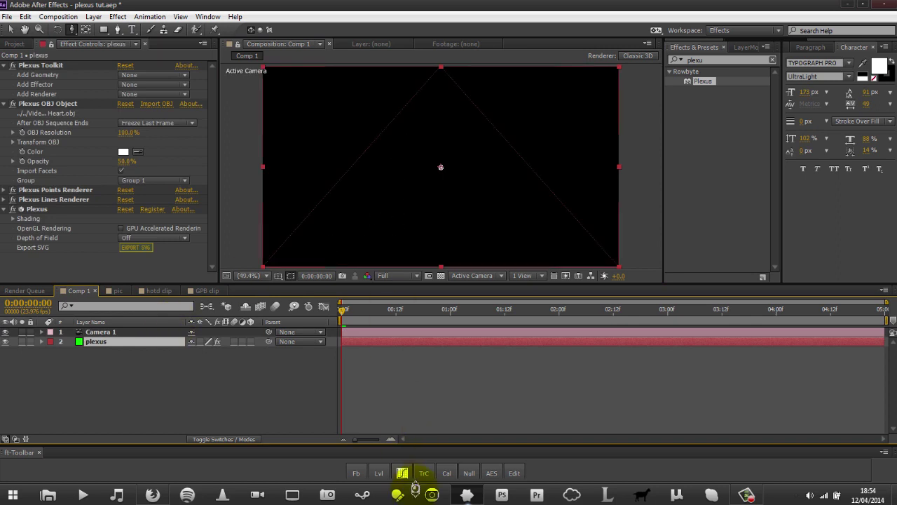
pyautogui.click(456, 168)
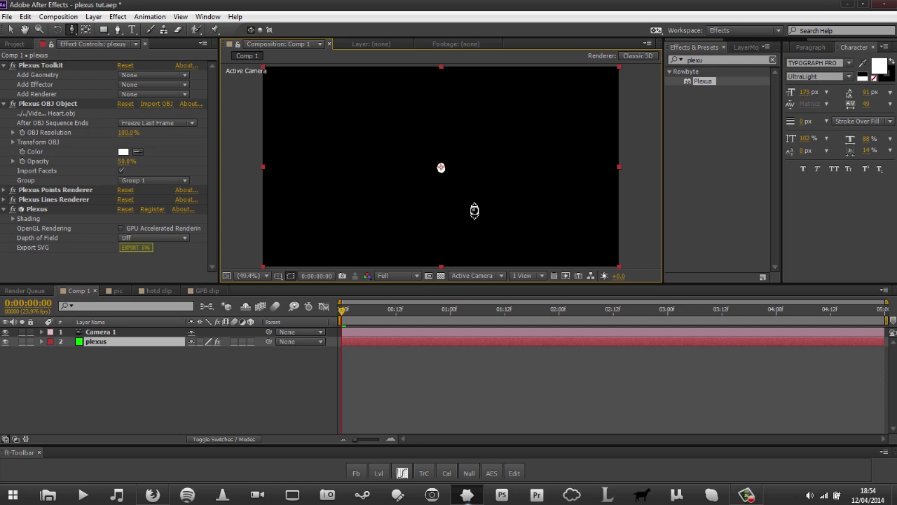
pyautogui.scroll(2, 475, 214)
pyautogui.scroll(3, 390, 150)
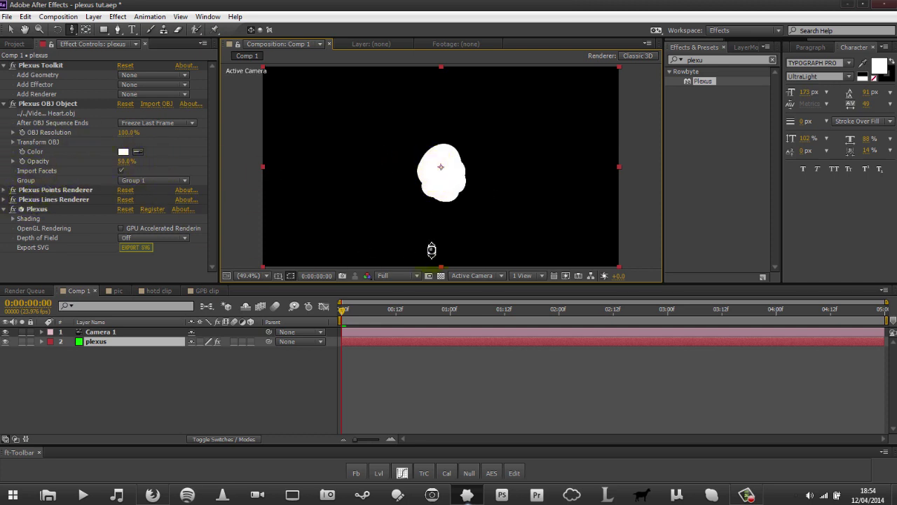
# Step: Try a Points Size of 0 in the Plexus Points Renderer, settle on 0.10, and orbit the camera around the heart
pyautogui.click(14, 201)
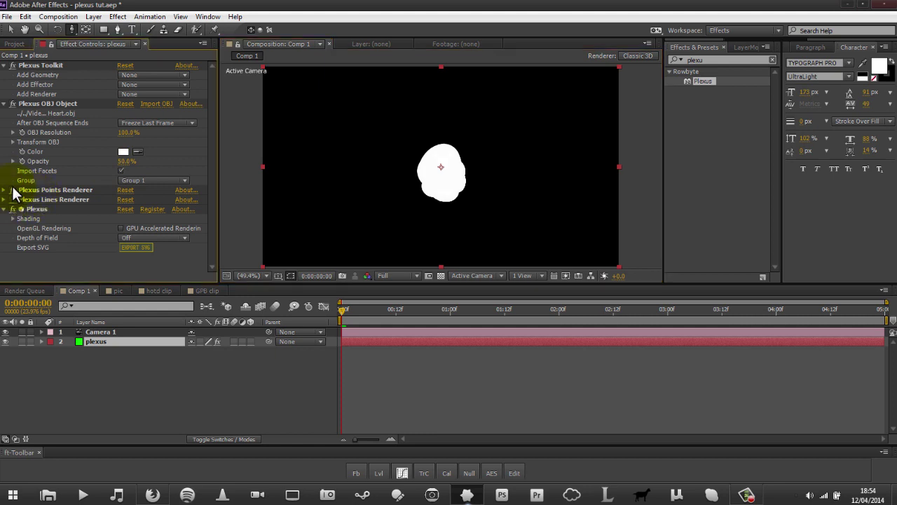
pyautogui.click(12, 191)
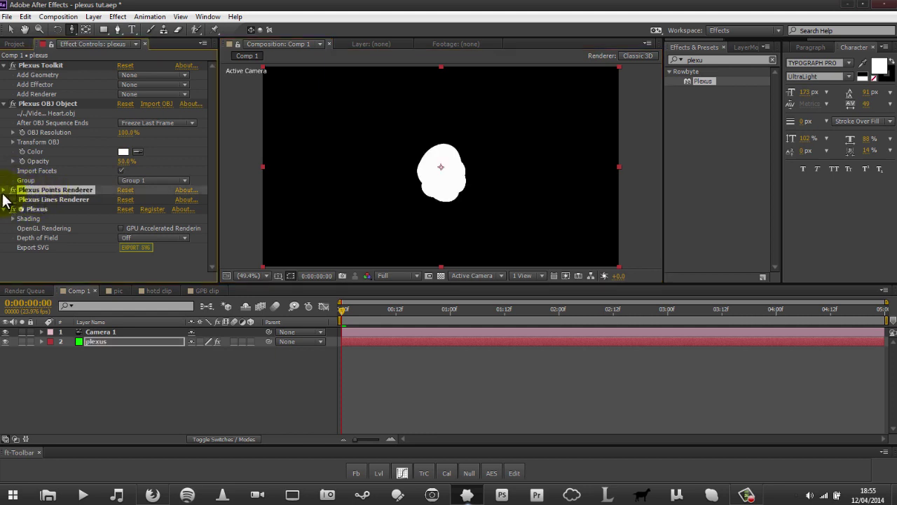
pyautogui.click(12, 190)
pyautogui.click(123, 200)
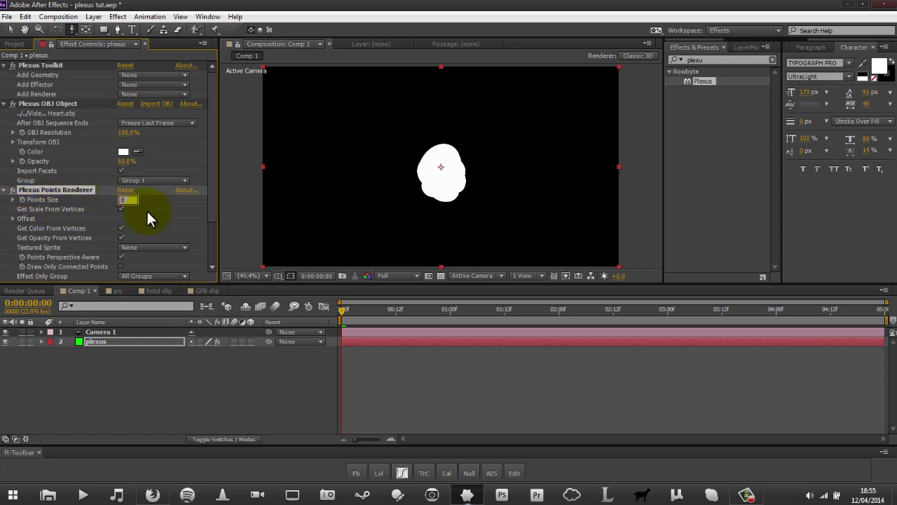
pyautogui.press('Return')
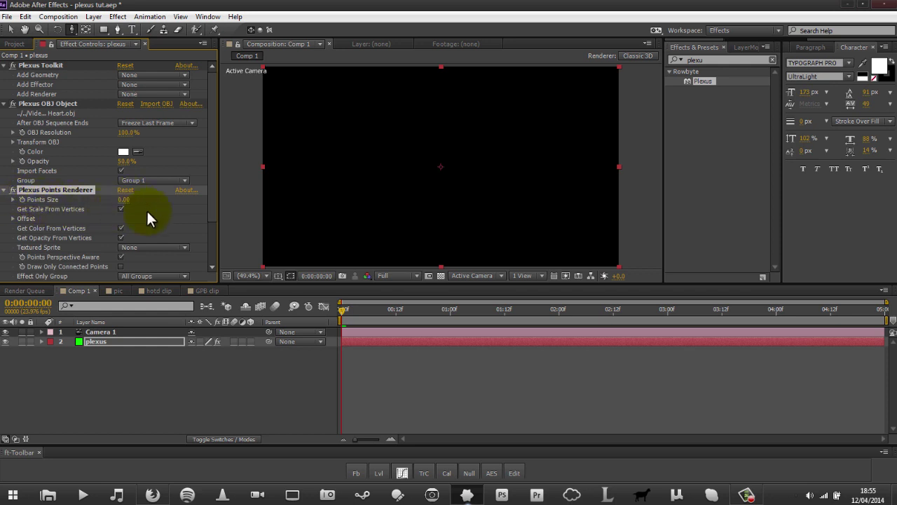
pyautogui.moveTo(130, 197); pyautogui.dragTo(118, 203)
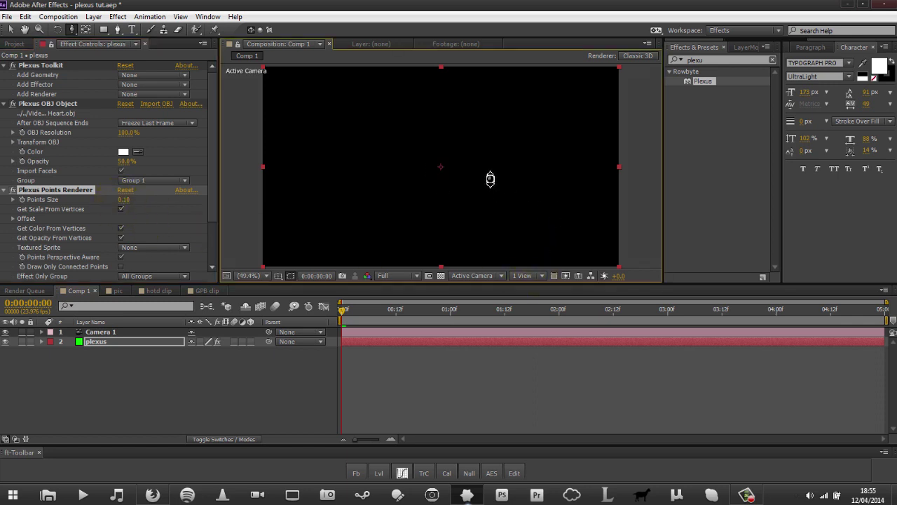
pyautogui.moveTo(489, 181); pyautogui.dragTo(462, 171)
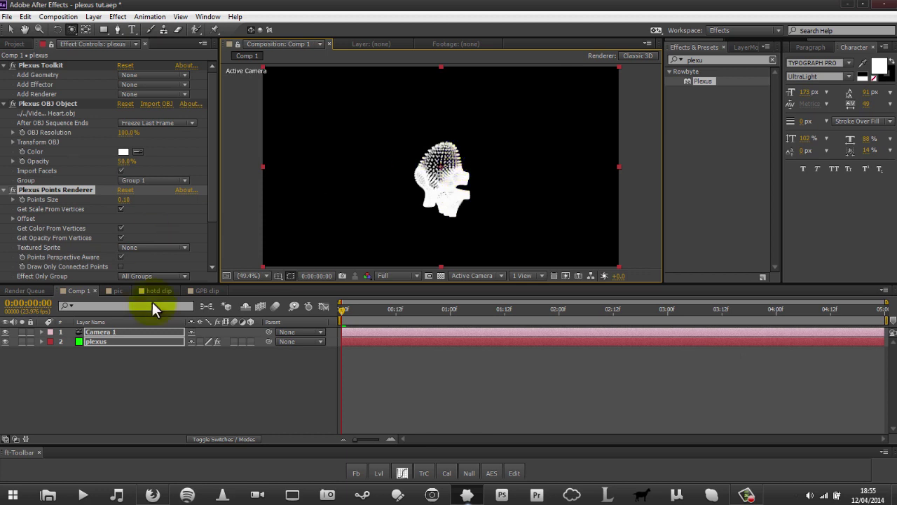
# Step: Add a null object as a 3D parent for Camera 1 and rotate it until the heart stands upright
pyautogui.click(154, 361)
pyautogui.rightClick(168, 361)
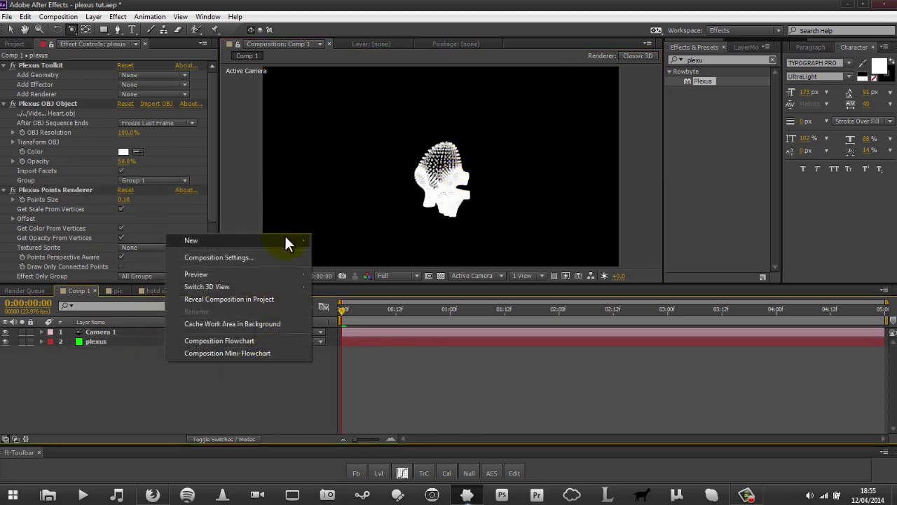
pyautogui.moveTo(285, 241)
pyautogui.click(351, 307)
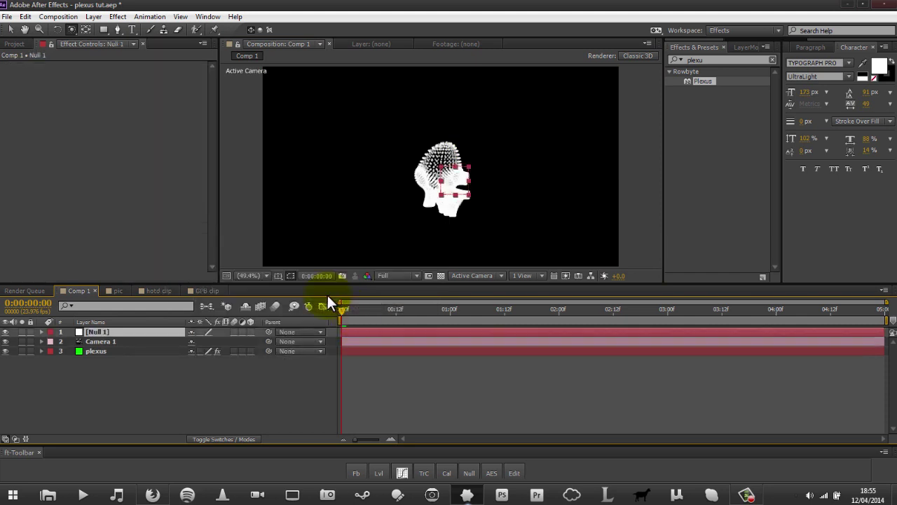
pyautogui.moveTo(269, 341); pyautogui.dragTo(128, 330)
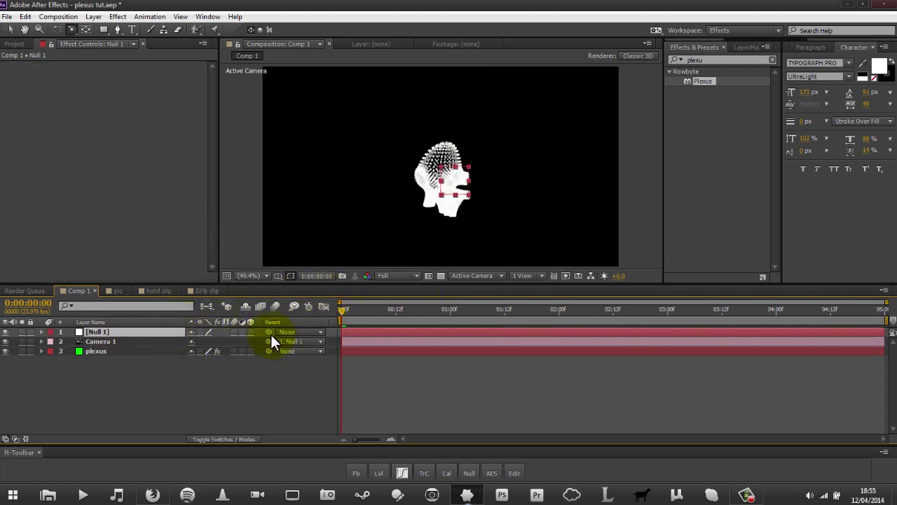
pyautogui.click(251, 331)
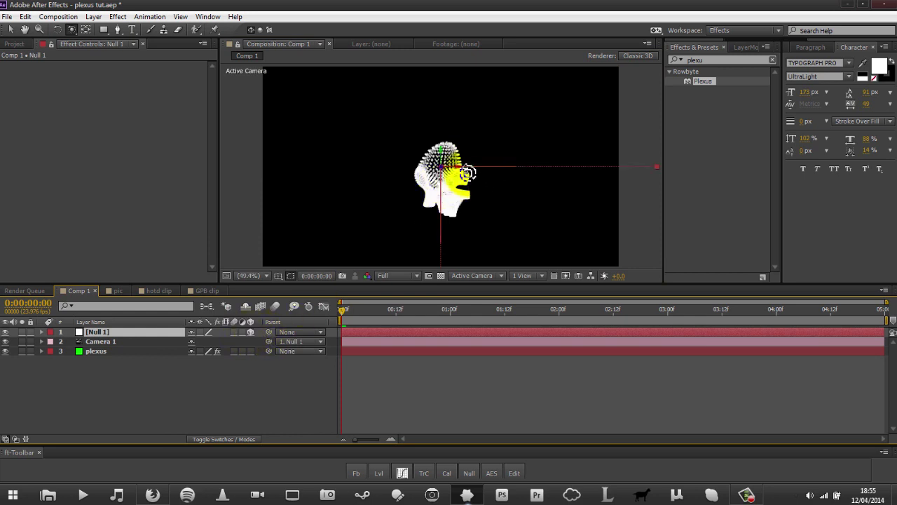
pyautogui.press('w')
pyautogui.moveTo(465, 184); pyautogui.dragTo(540, 147)
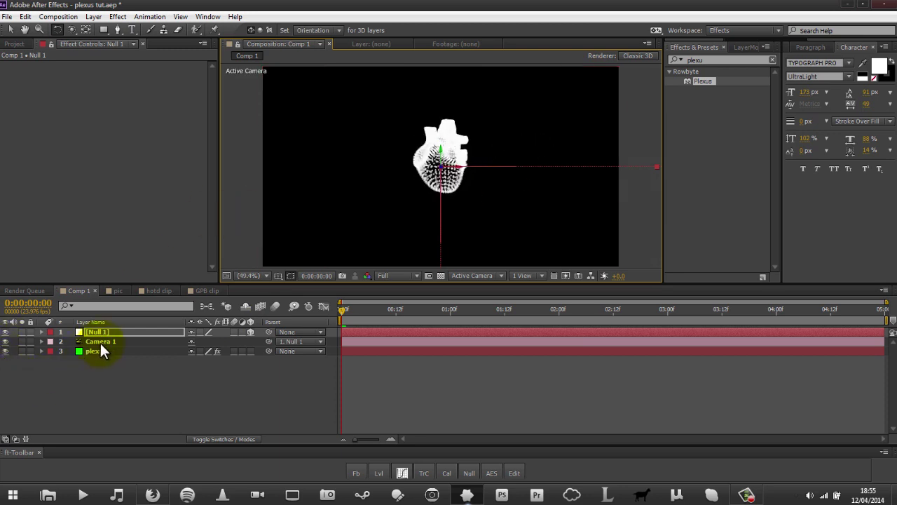
# Step: Set the Points Size of the plexus layer's Points Renderer to 0.03
pyautogui.click(98, 350)
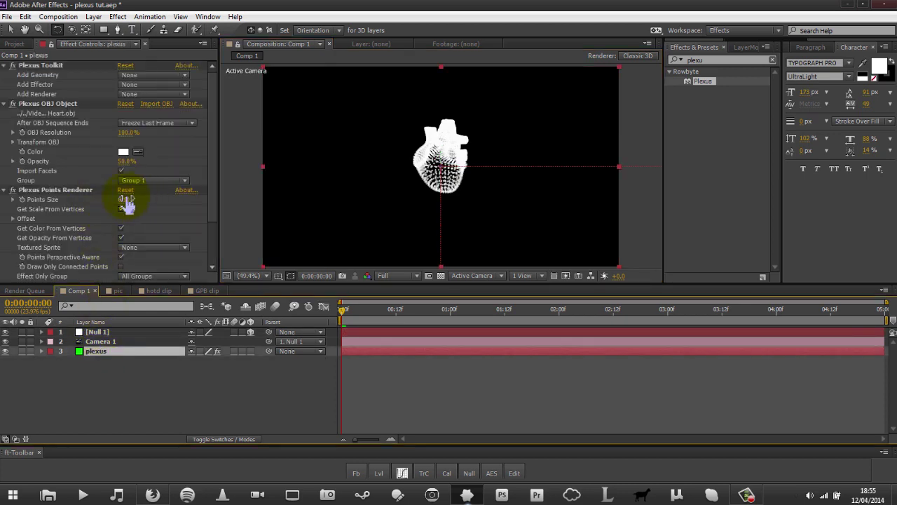
pyautogui.click(126, 200)
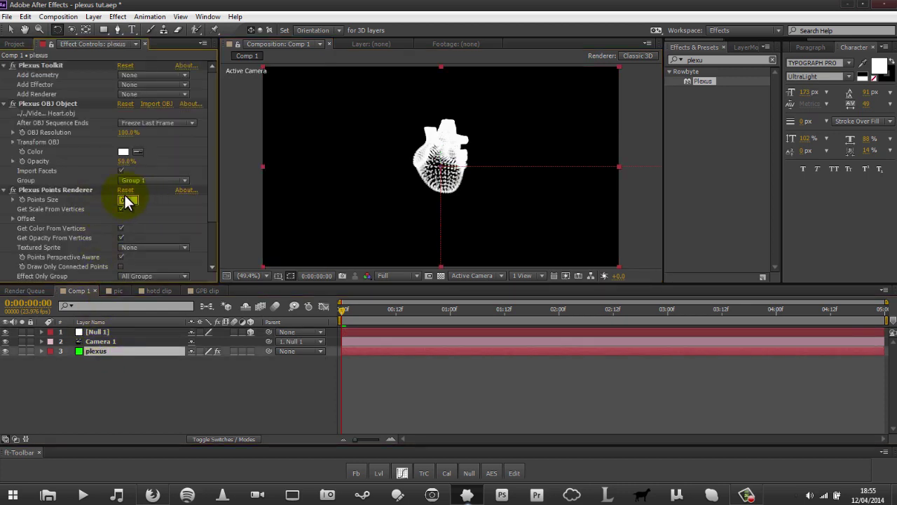
pyautogui.write('0.03')
pyautogui.press('Return')
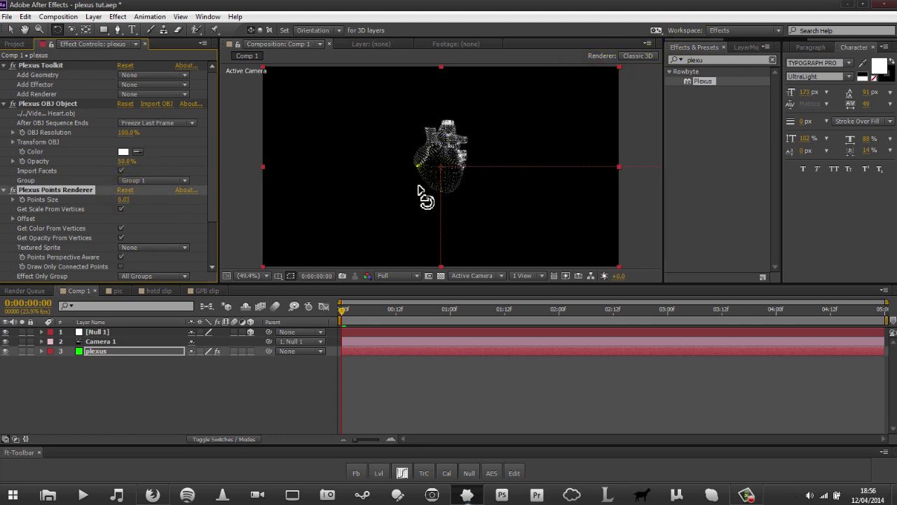
# Step: Move the null object along its Z axis to bring the camera closer until the heart nearly fills the frame height
pyautogui.click(128, 342)
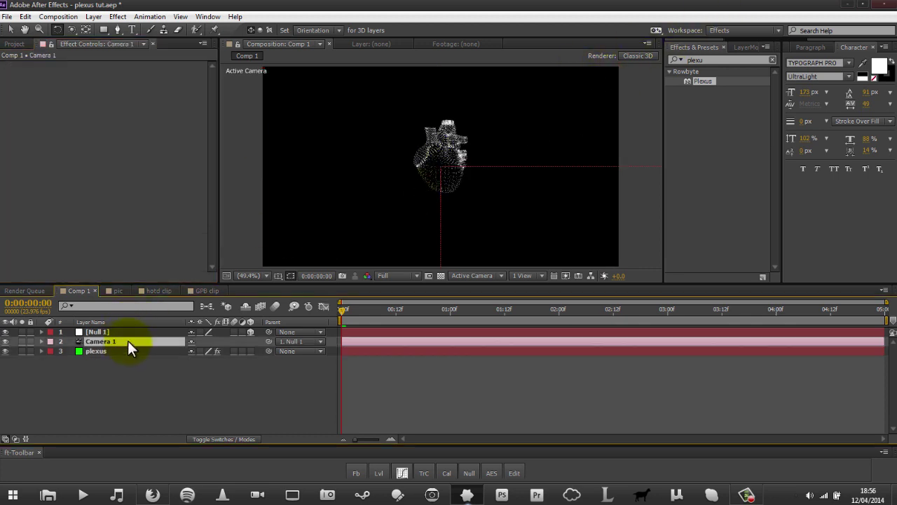
pyautogui.click(155, 332)
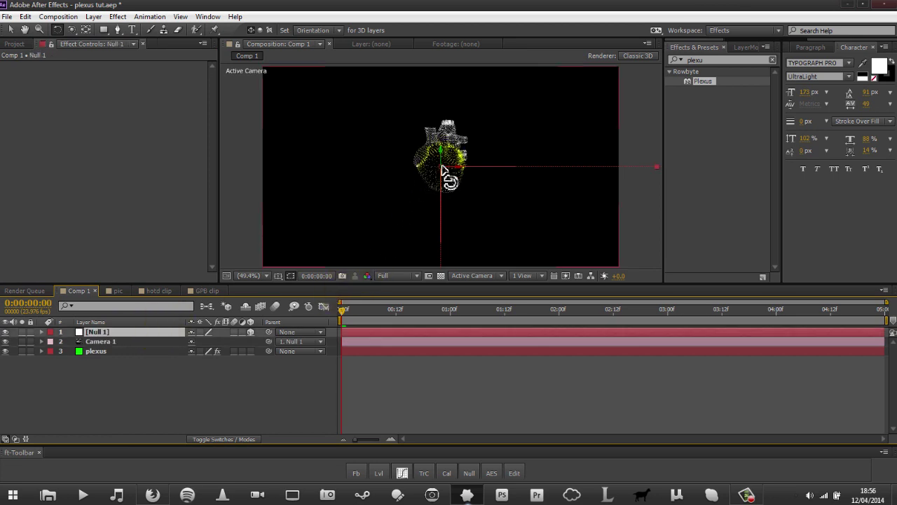
pyautogui.press('v')
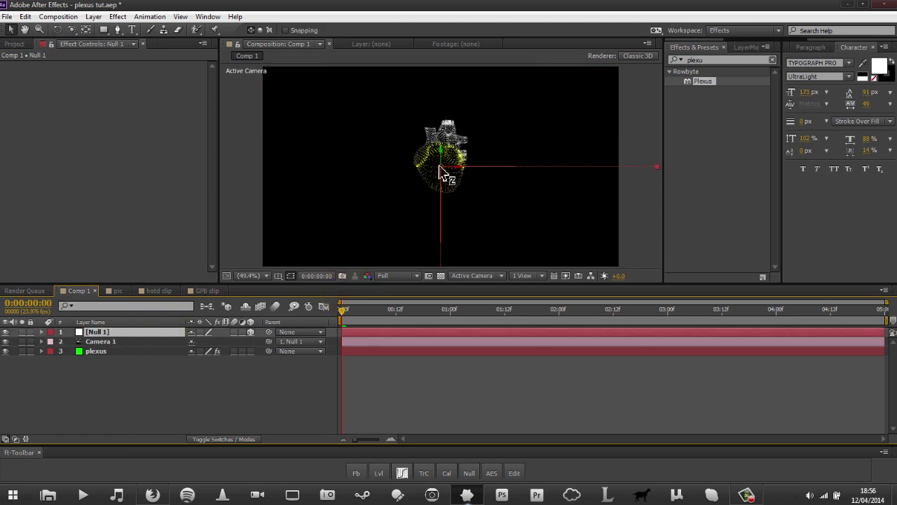
pyautogui.moveTo(441, 169); pyautogui.dragTo(438, 147)
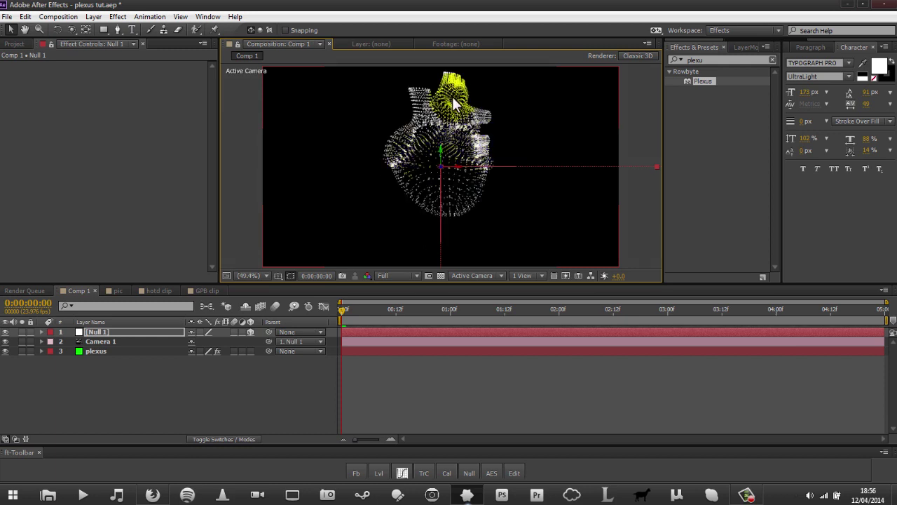
pyautogui.click(196, 403)
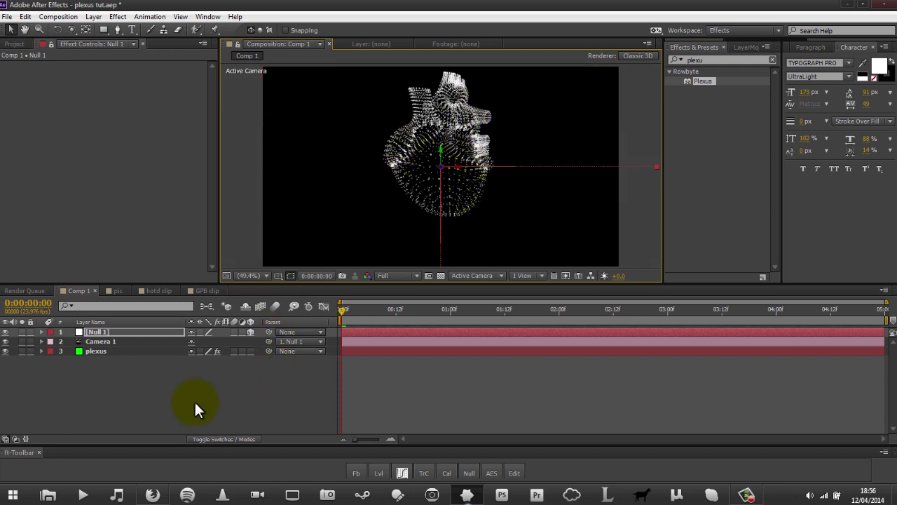
pyautogui.click(747, 495)
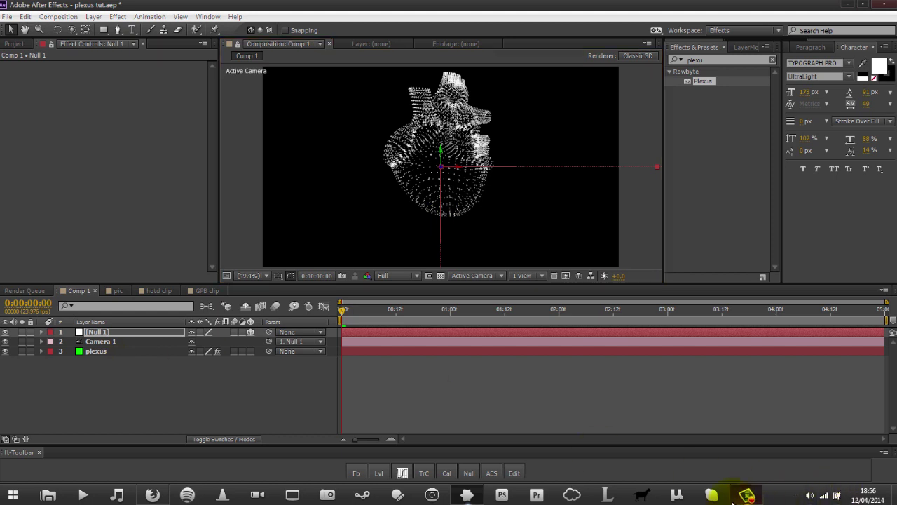
pyautogui.click(746, 495)
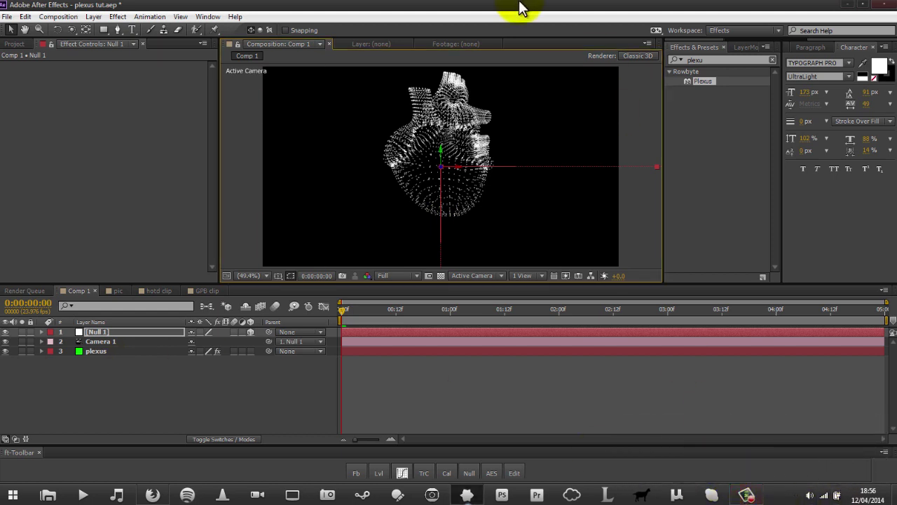
# Step: Reduce the Maximum Distance of the plexus layer's Lines Renderer to 0.10, trying 1.00 on the way
pyautogui.click(123, 351)
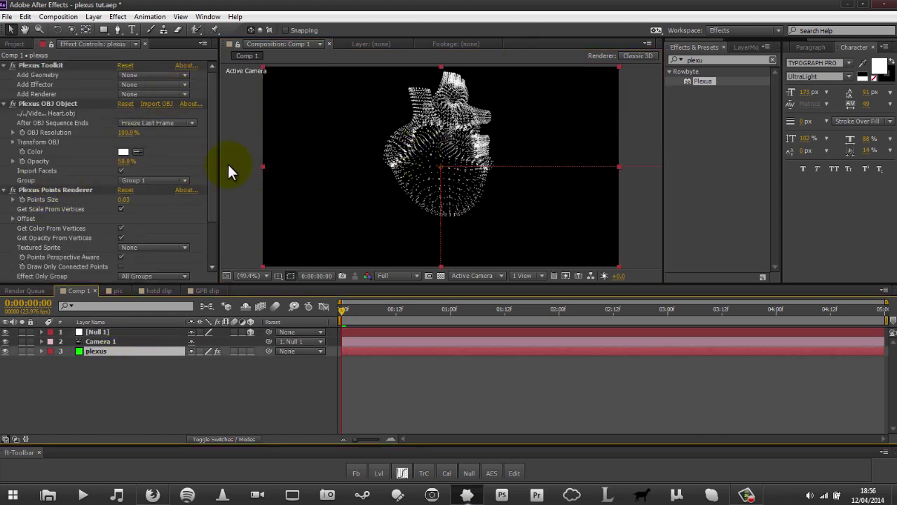
pyautogui.moveTo(214, 170); pyautogui.dragTo(214, 207)
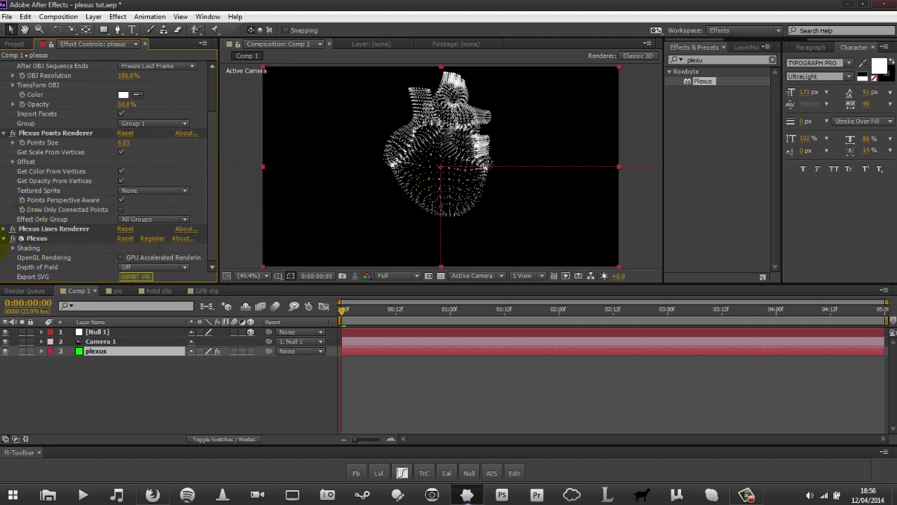
pyautogui.click(12, 229)
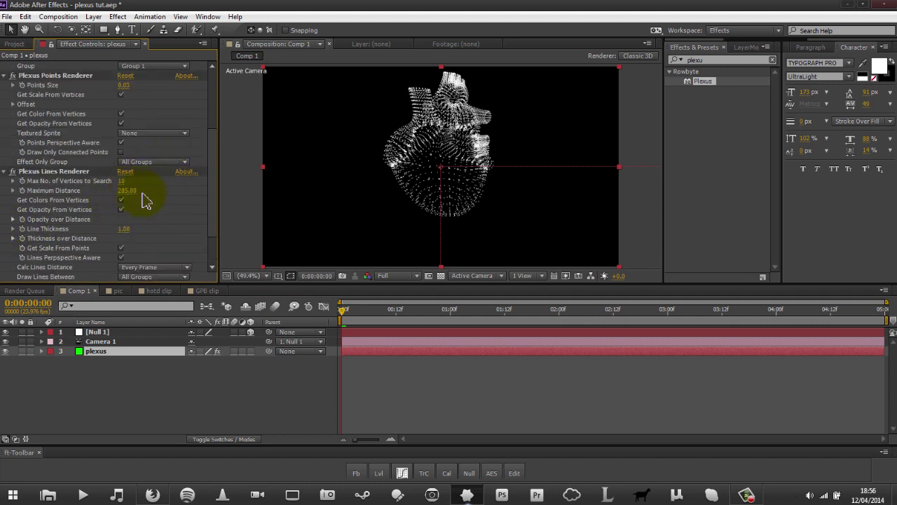
pyautogui.moveTo(126, 190); pyautogui.dragTo(140, 187)
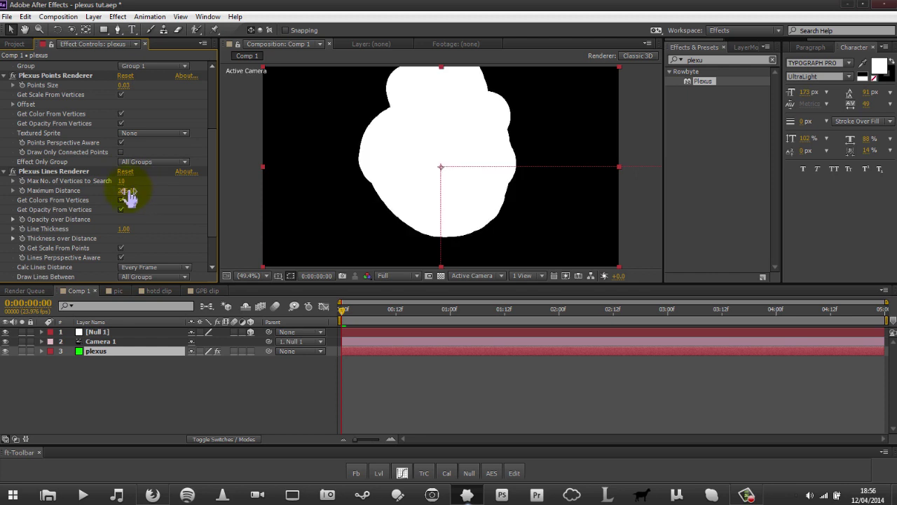
pyautogui.click(129, 190)
pyautogui.write('1')
pyautogui.press('Return')
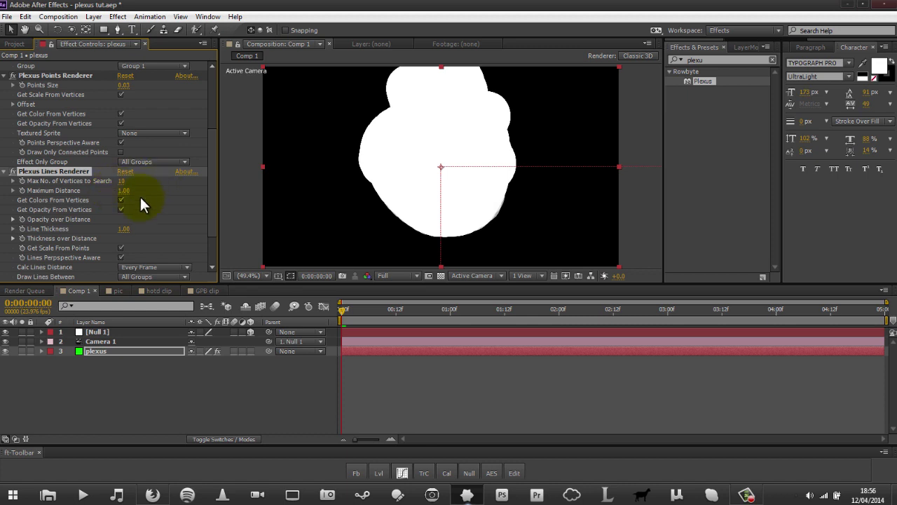
pyautogui.click(121, 192)
pyautogui.write('40')
pyautogui.press('Return')
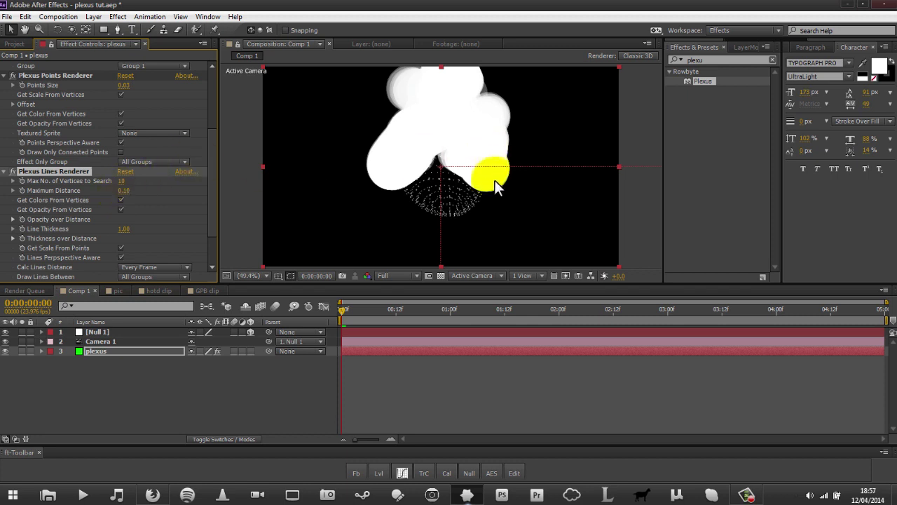
# Step: Set Max No. of Vertices to Search in the Plexus Lines Renderer to 1
pyautogui.click(123, 181)
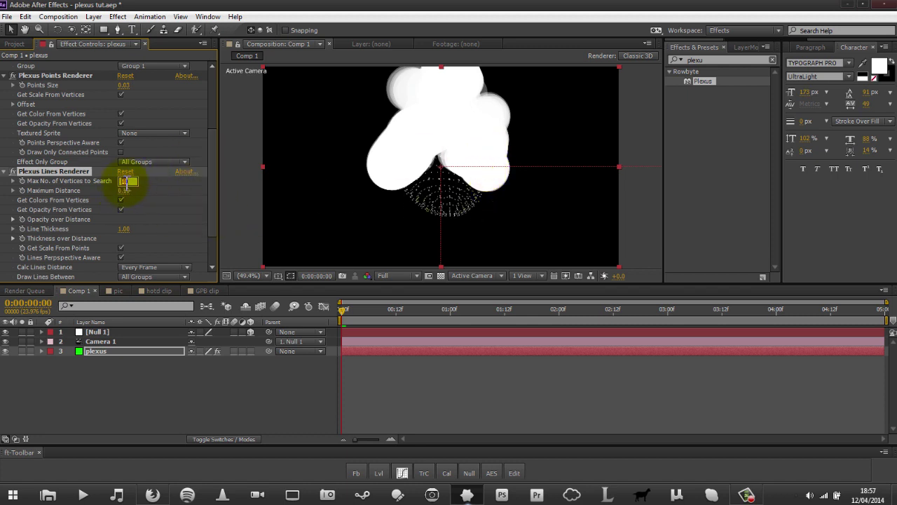
pyautogui.write('1')
pyautogui.press('Return')
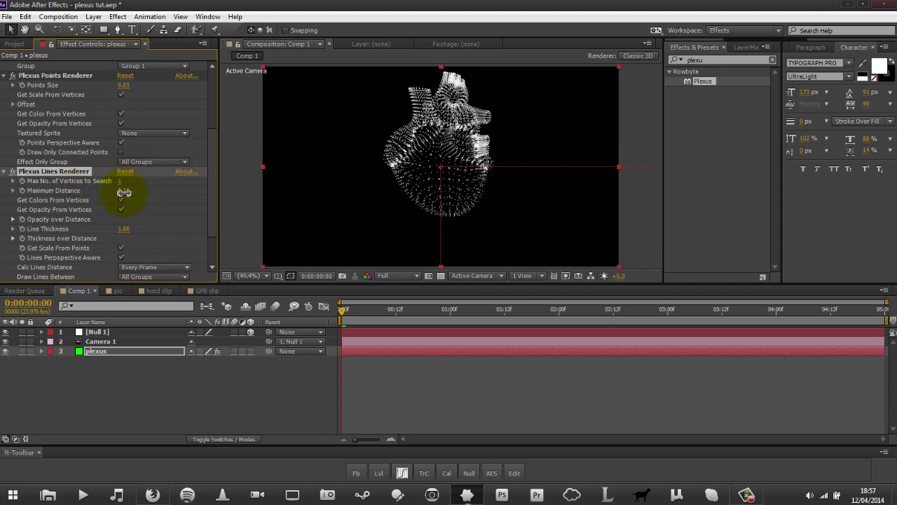
# Step: Raise the Plexus Lines Renderer's Maximum Distance to 57.10 and set its Max No. of Vertices to Search to 2
pyautogui.moveTo(126, 191); pyautogui.dragTo(142, 184)
pyautogui.click(144, 174)
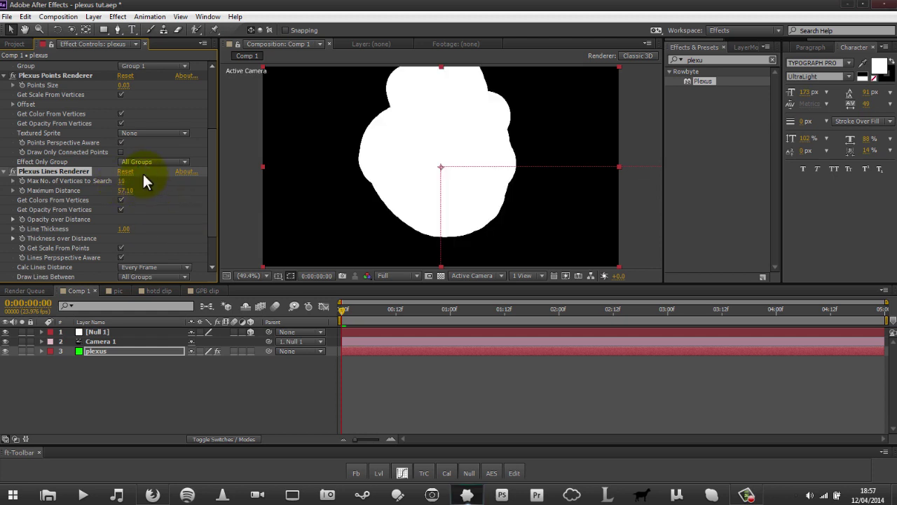
pyautogui.click(122, 181)
pyautogui.write('2')
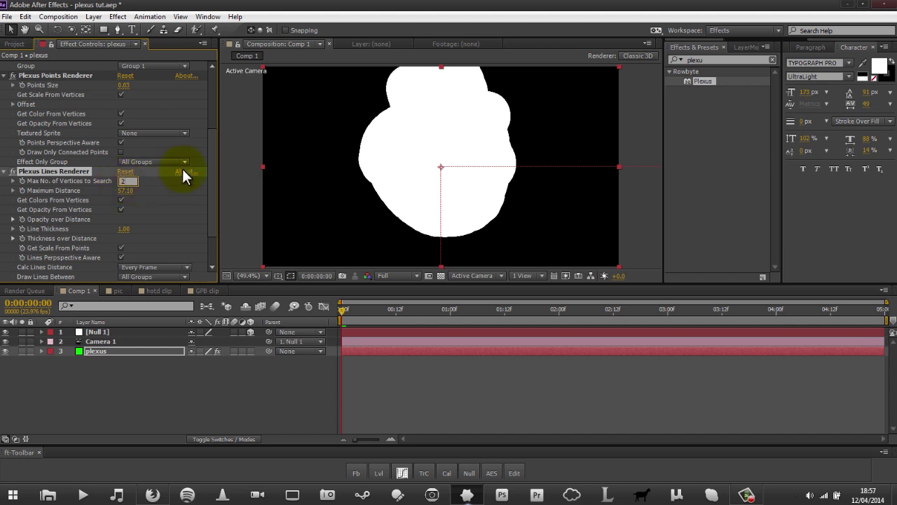
pyautogui.press('Return')
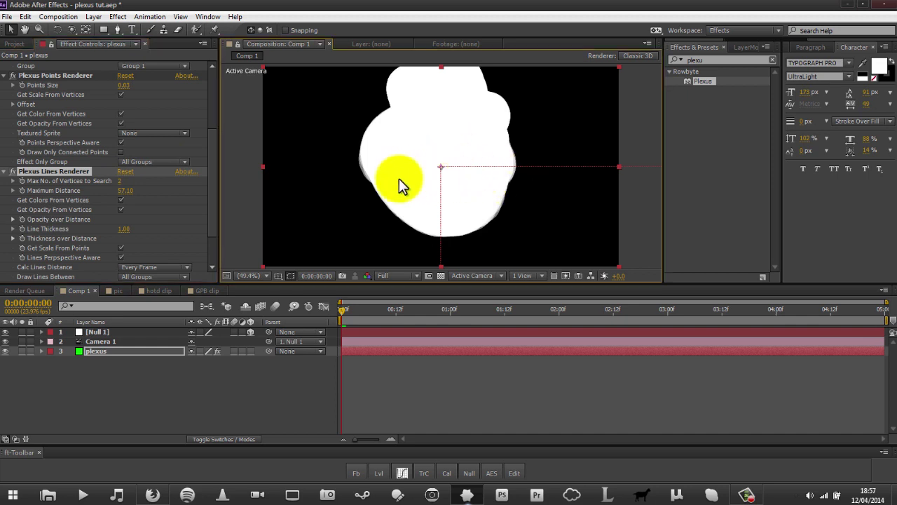
# Step: Set Max No. of Vertices to Search in the Plexus Lines Renderer back to 1
pyautogui.click(121, 181)
pyautogui.write('1')
pyautogui.press('Return')
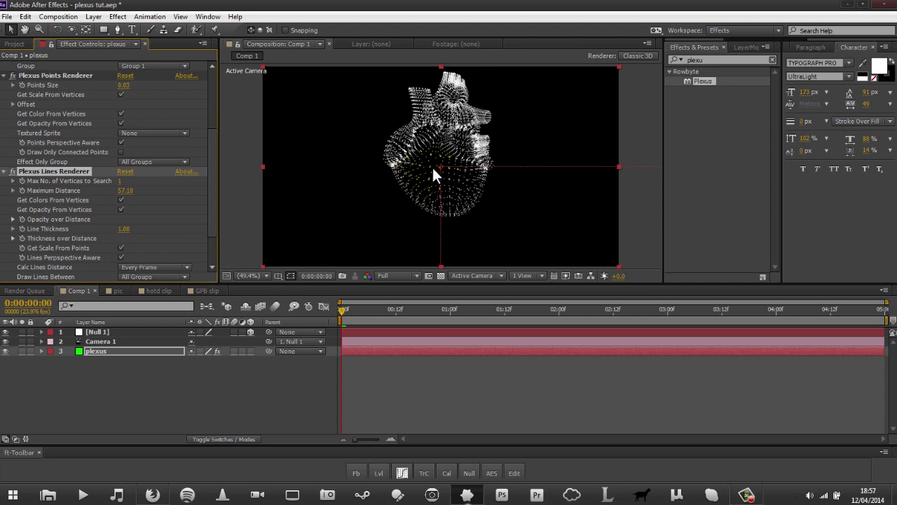
pyautogui.click(442, 166)
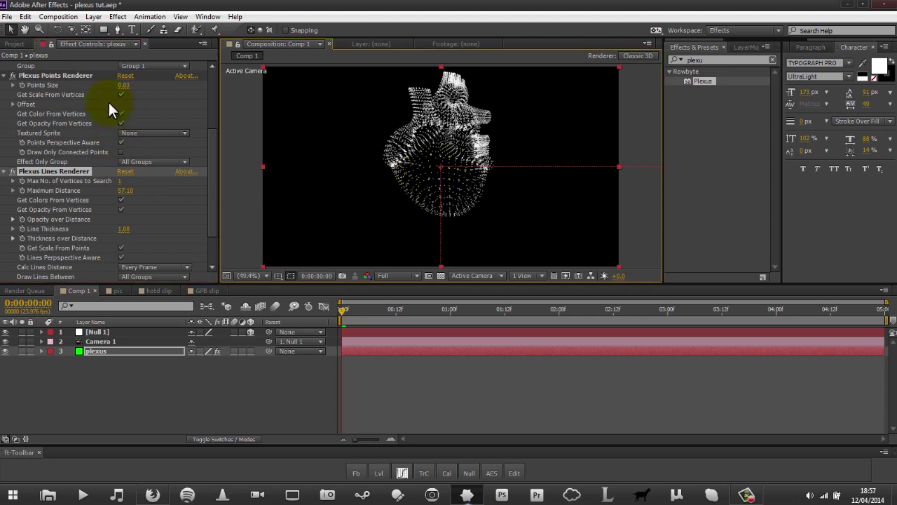
# Step: Delete the Plexus OBJ Object holding the human heart from the plexus layer
pyautogui.moveTo(209, 134); pyautogui.dragTo(211, 89)
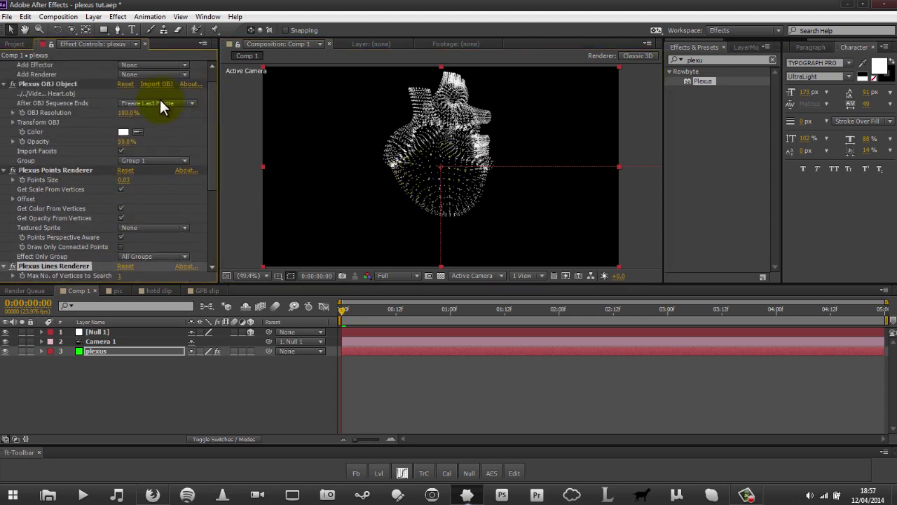
pyautogui.click(94, 83)
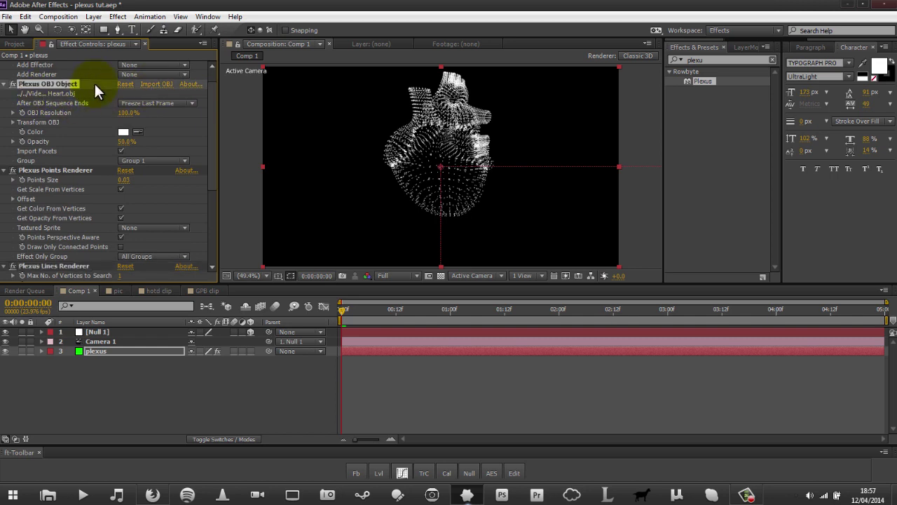
pyautogui.press('Delete')
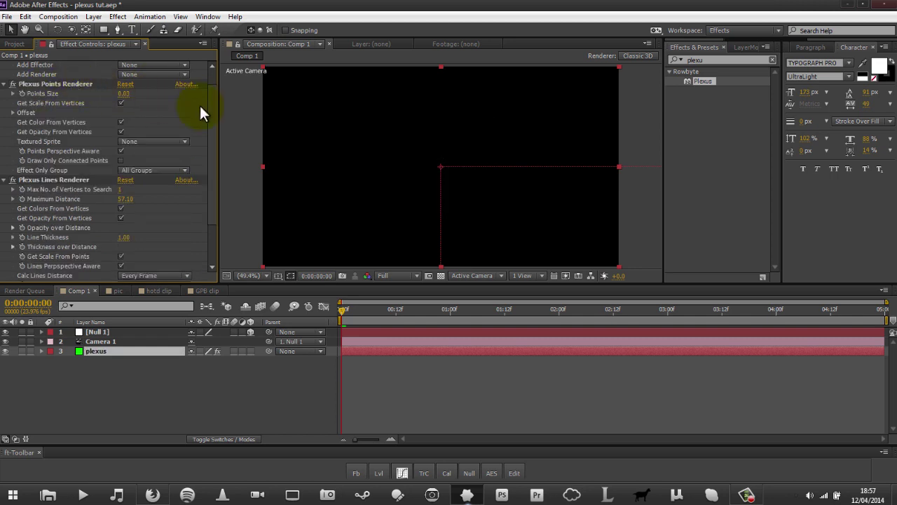
# Step: Delete the Camera 1 and Null 1 layers from the composition, leaving only the plexus layer
pyautogui.click(119, 334)
pyautogui.click(117, 339)
pyautogui.press('Delete')
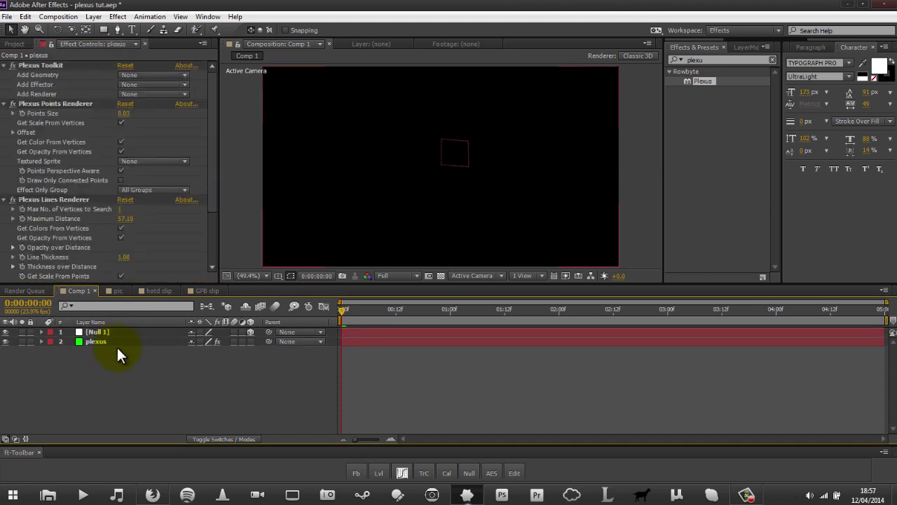
pyautogui.click(127, 330)
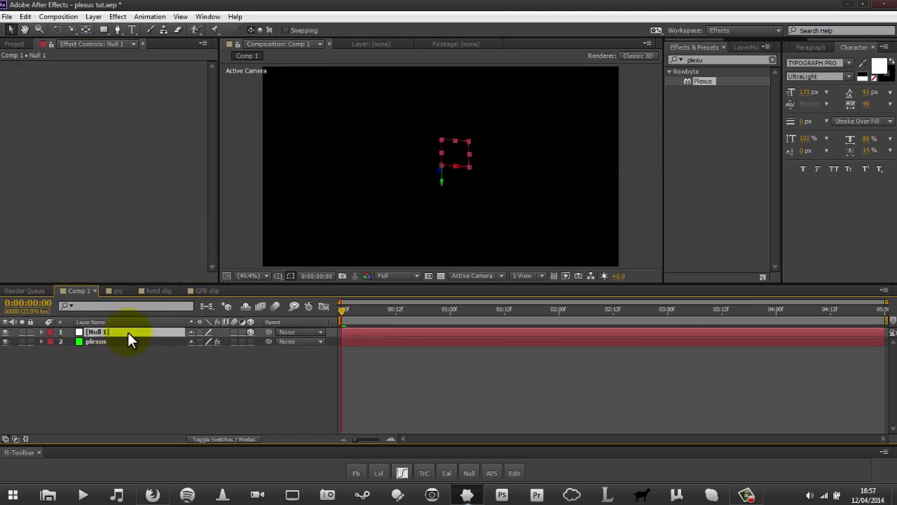
pyautogui.press('Delete')
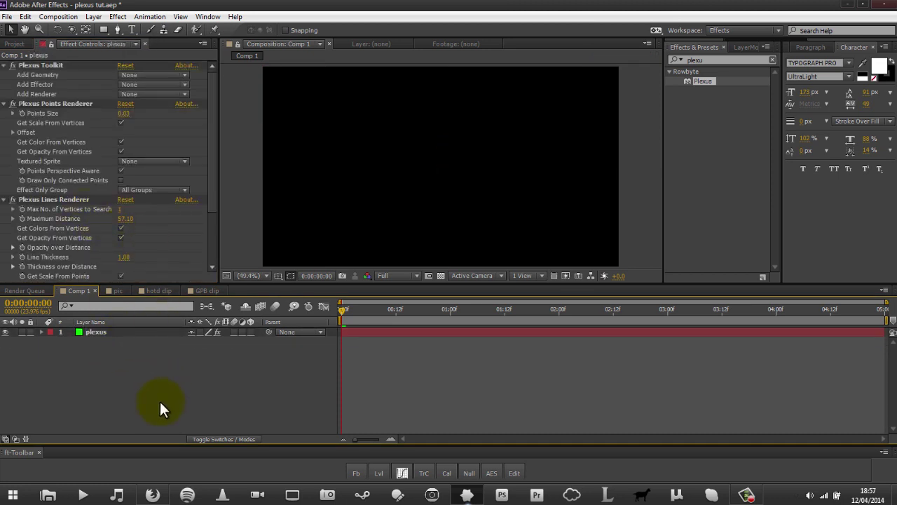
# Step: Add OBJ geometry to the plexus layer and import spray_can.obj from the Starter_Pack folder under VideoCopilot Models
pyautogui.click(130, 75)
pyautogui.click(142, 124)
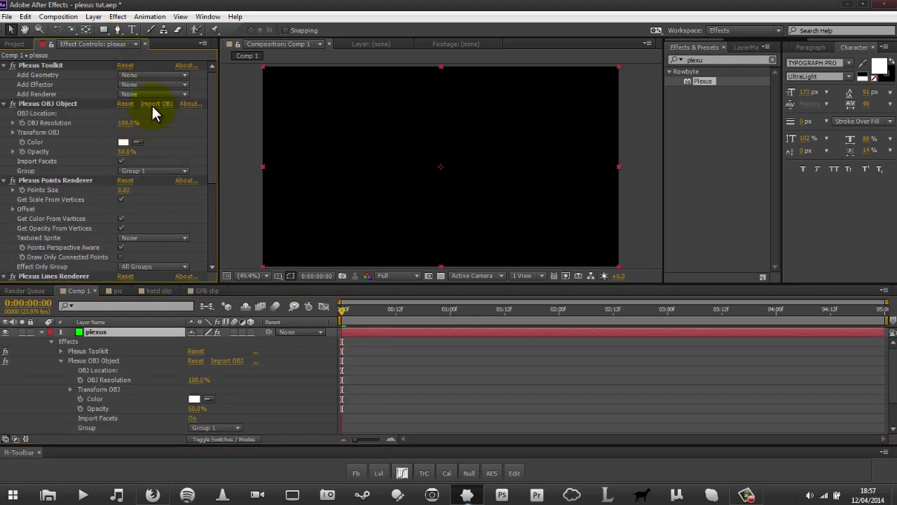
pyautogui.click(153, 103)
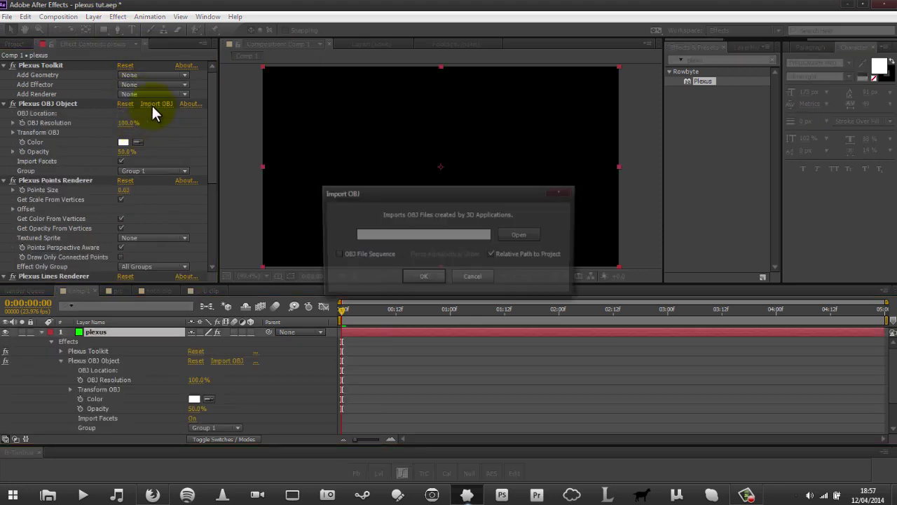
pyautogui.click(536, 239)
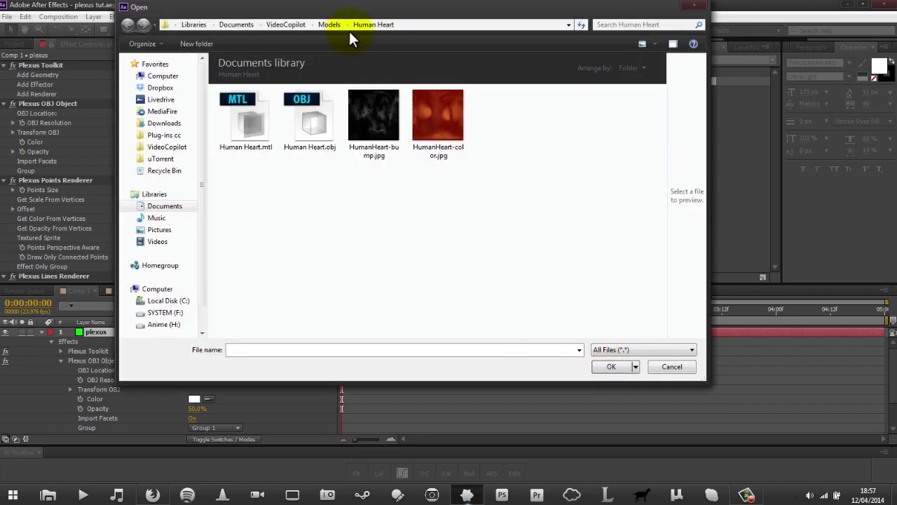
pyautogui.click(329, 25)
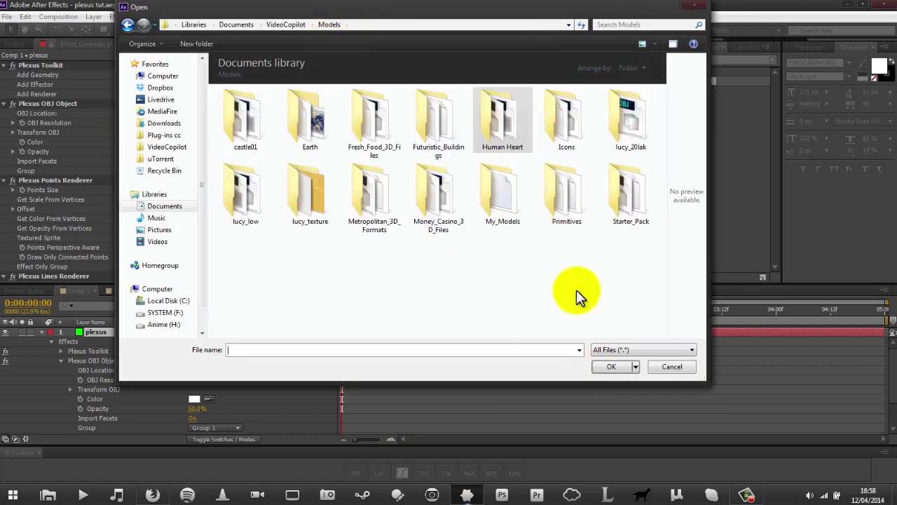
pyautogui.doubleClick(633, 205)
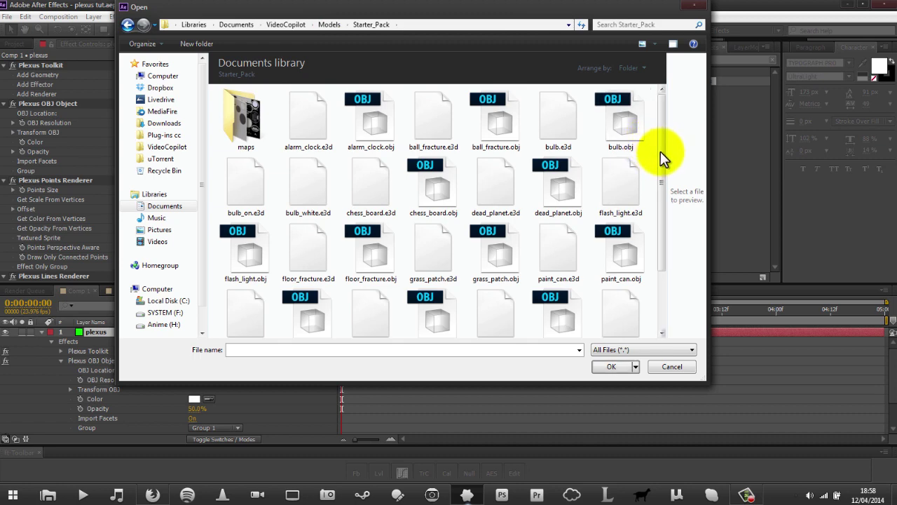
pyautogui.moveTo(660, 151); pyautogui.dragTo(661, 214)
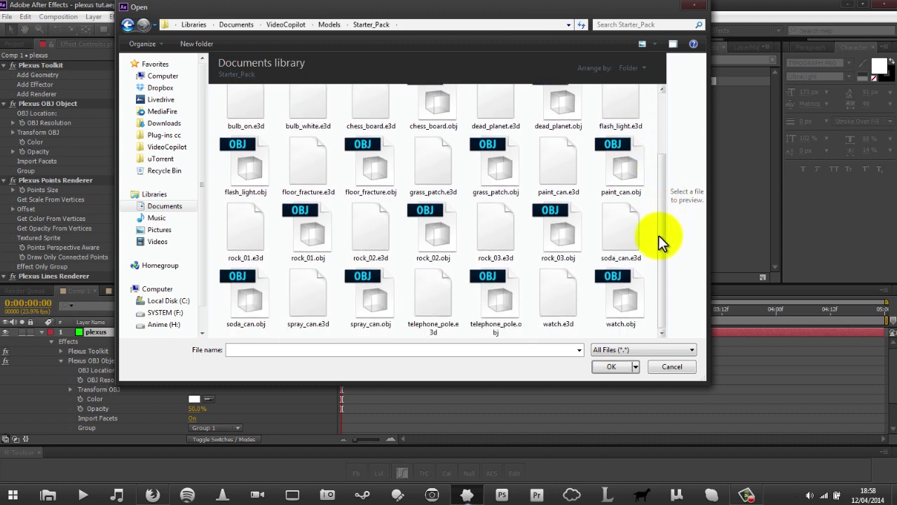
pyautogui.click(375, 324)
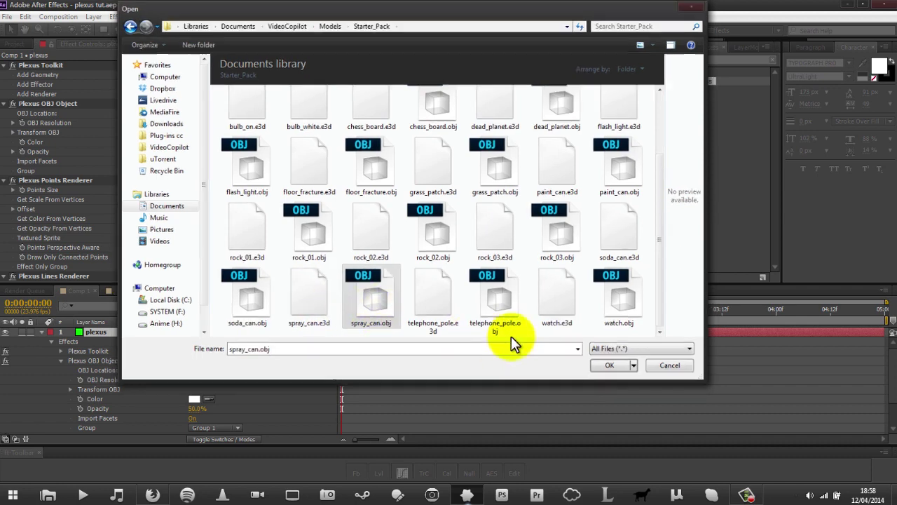
pyautogui.click(607, 366)
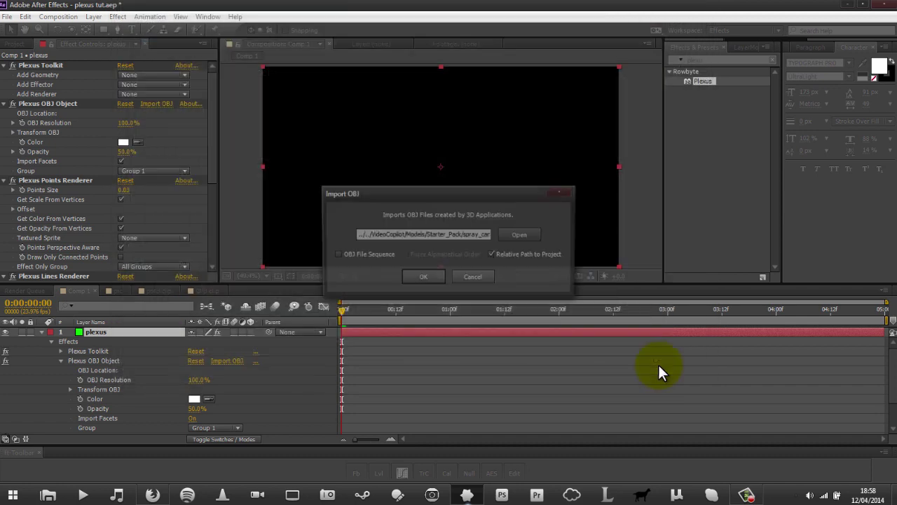
pyautogui.click(423, 277)
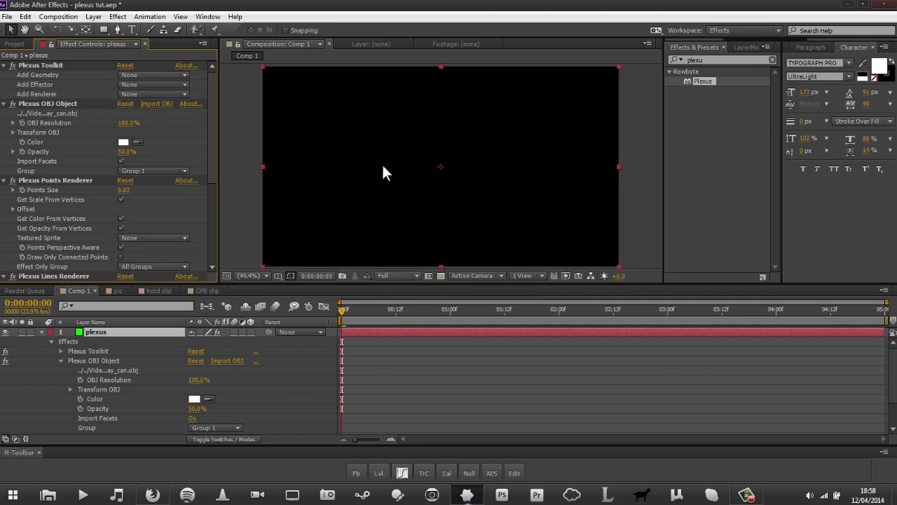
# Step: Re-import spray_can.obj with the OBJ File Sequence option enabled
pyautogui.click(158, 104)
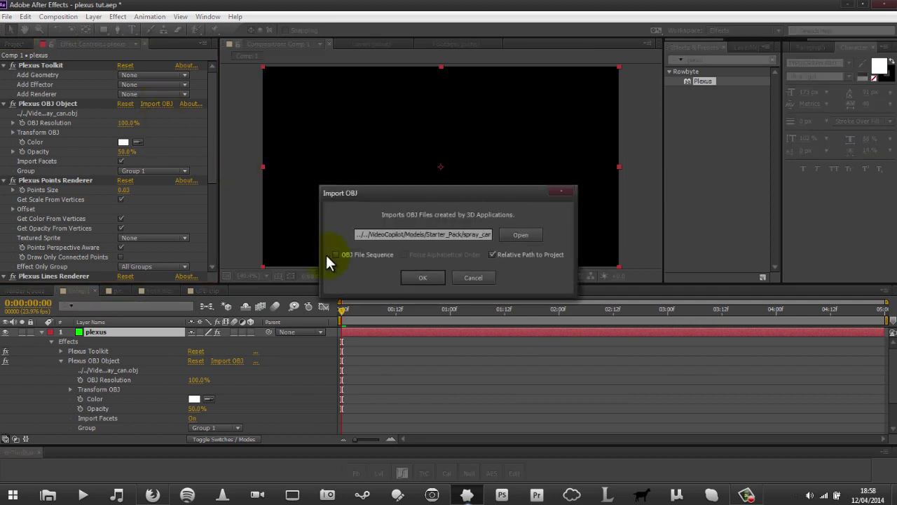
pyautogui.click(361, 254)
pyautogui.click(407, 277)
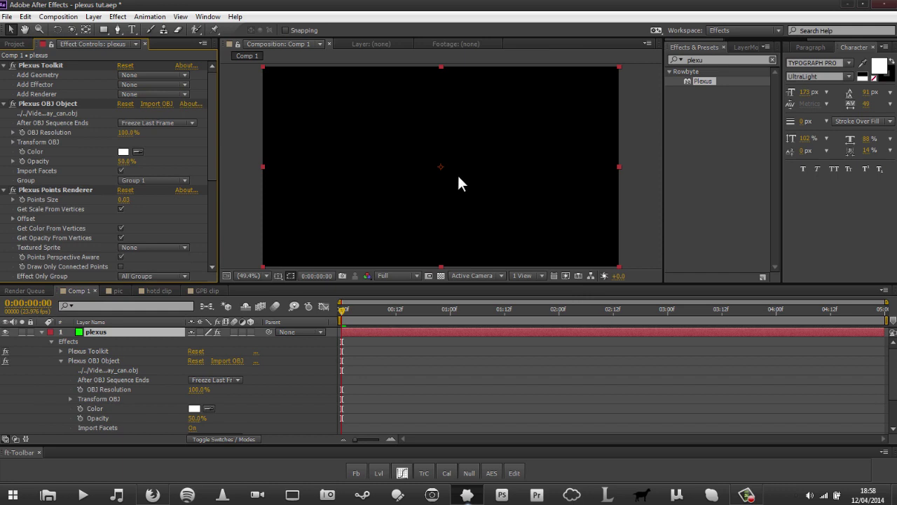
pyautogui.press('c')
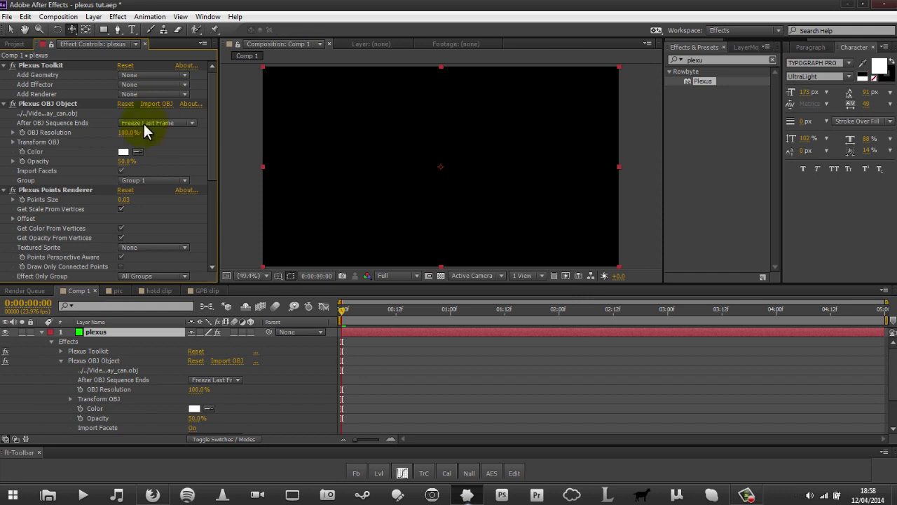
# Step: Replace the Plexus OBJ Object's spray can with alarm_clock.obj from the Starter_Pack folder, with OBJ File Sequence off
pyautogui.click(98, 104)
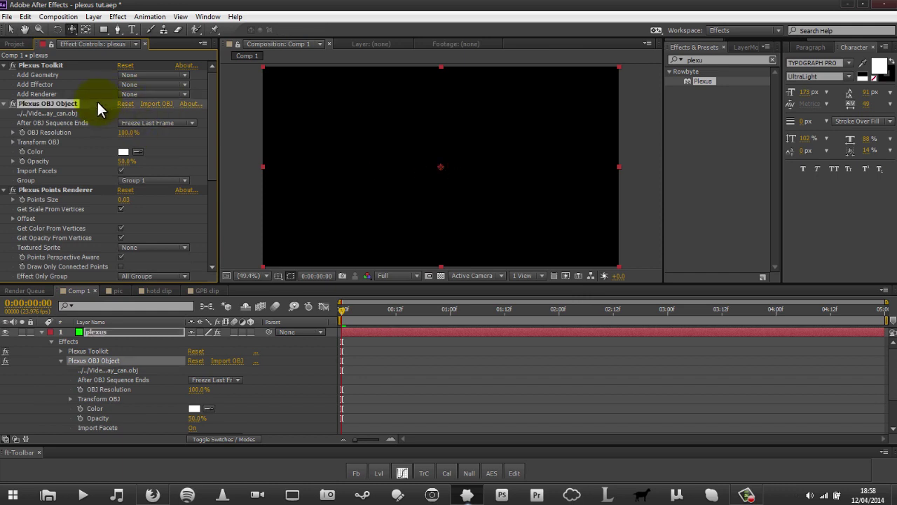
pyautogui.click(146, 104)
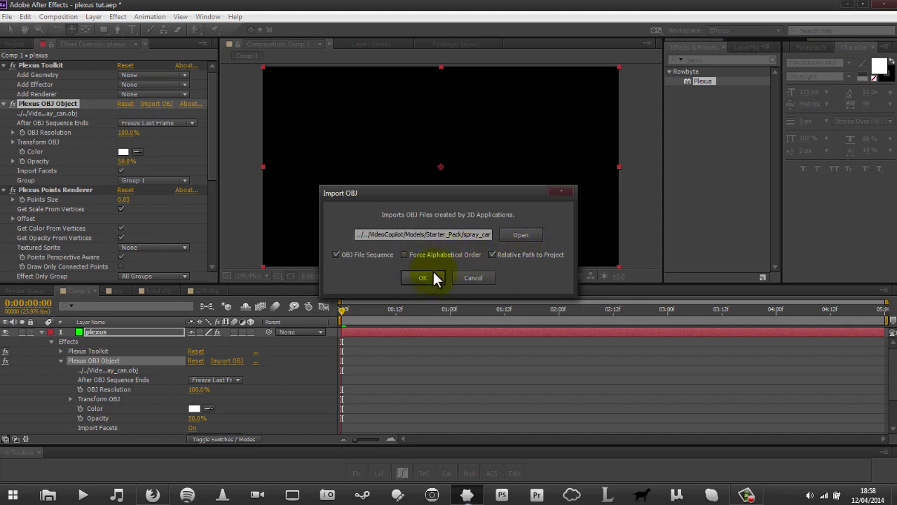
pyautogui.click(493, 255)
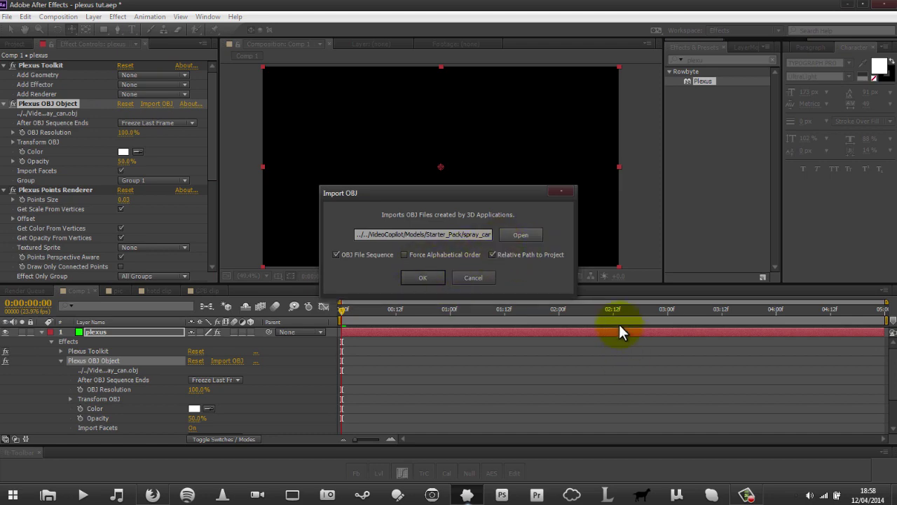
pyautogui.click(521, 235)
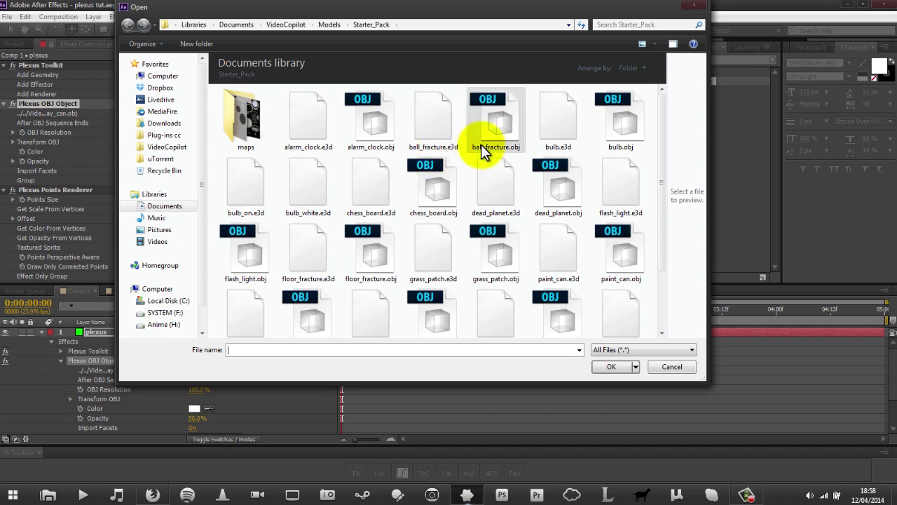
pyautogui.click(345, 127)
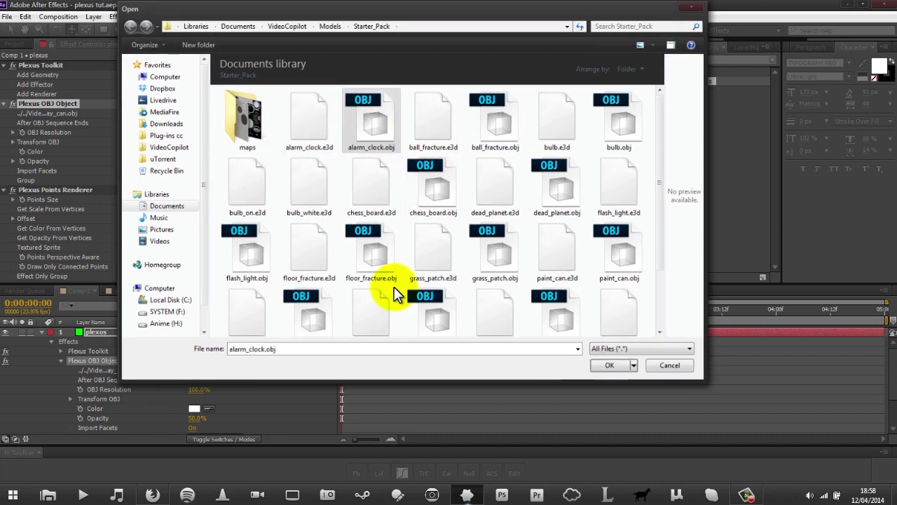
pyautogui.press('Return')
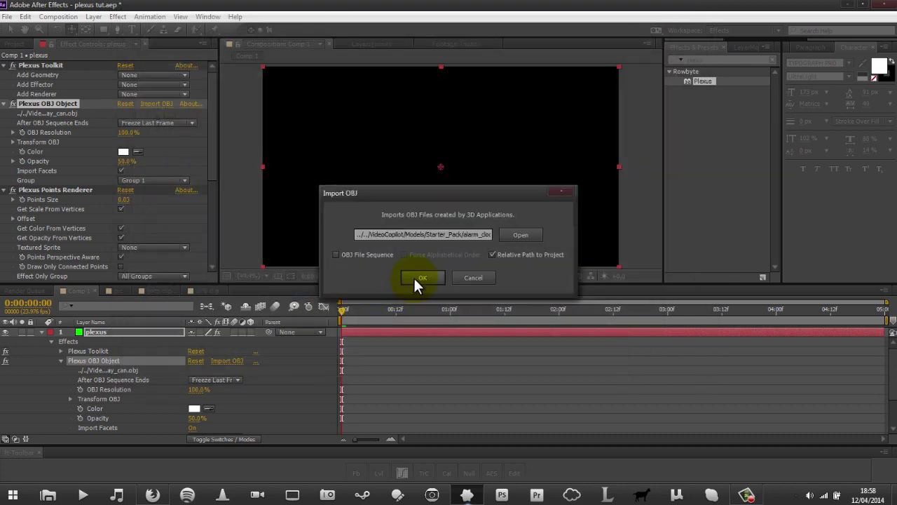
pyautogui.click(413, 281)
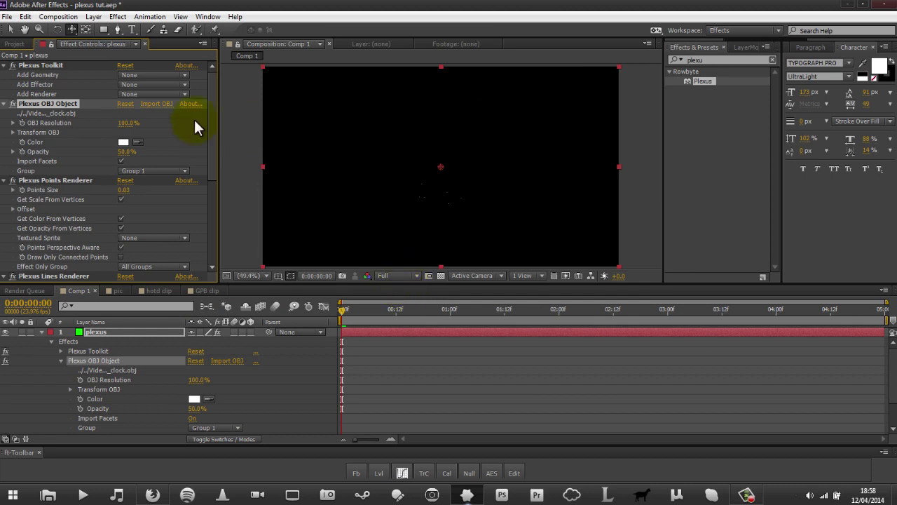
# Step: Set the Points Size of the Plexus Points Renderer to 1.00
pyautogui.moveTo(215, 160); pyautogui.dragTo(206, 210)
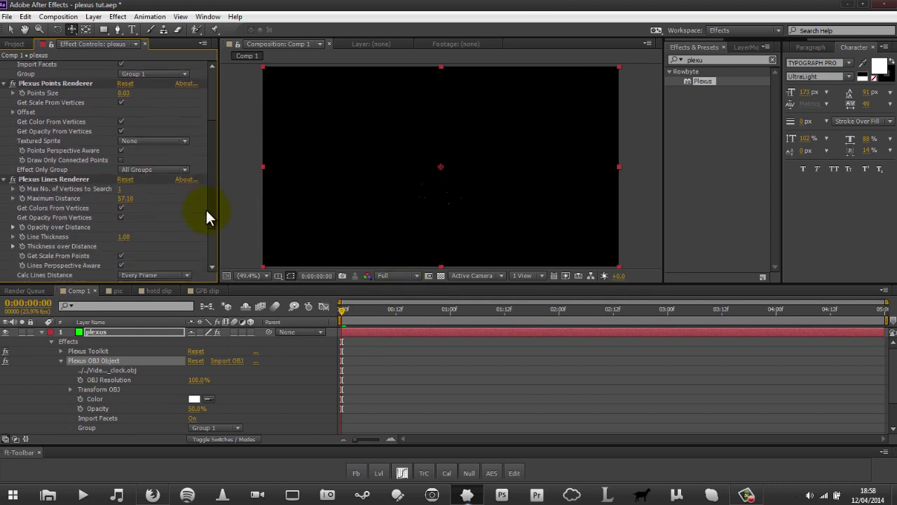
pyautogui.click(124, 93)
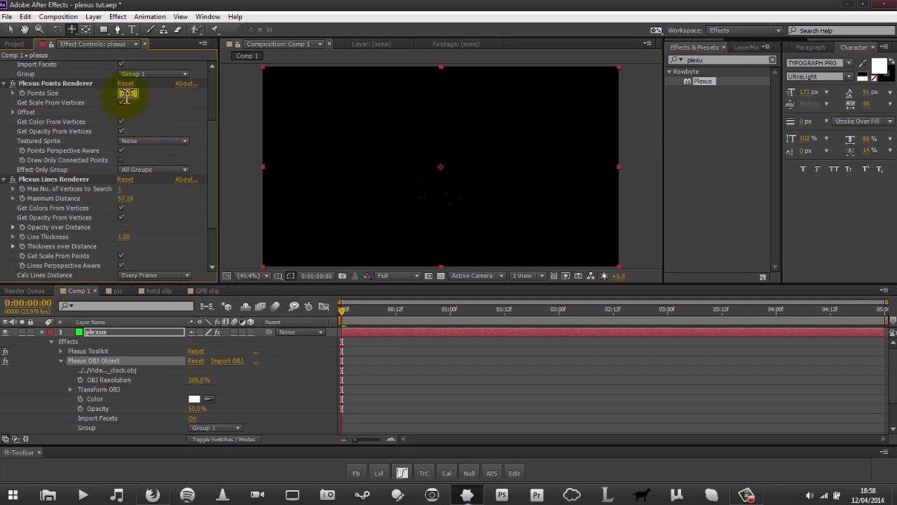
pyautogui.write('1')
pyautogui.press('Return')
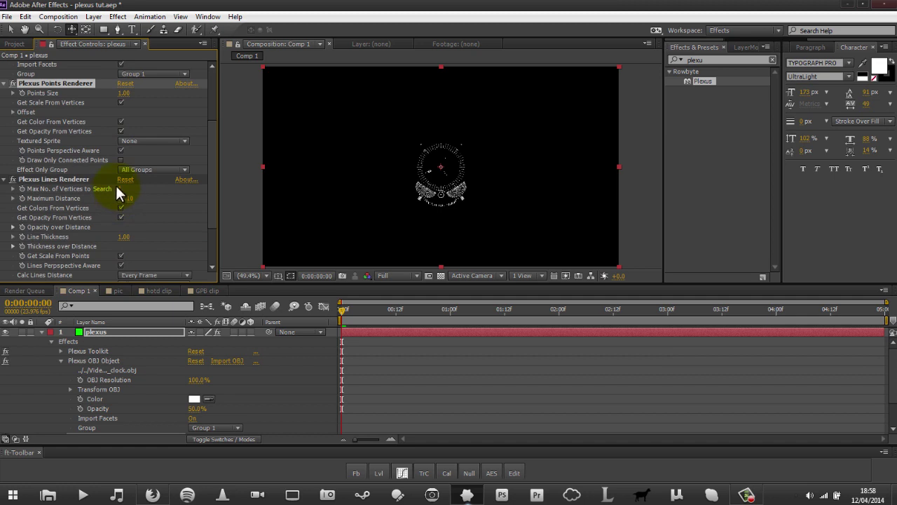
# Step: Add a two-node camera with the 15mm preset to Comp 1
pyautogui.click(40, 331)
pyautogui.click(41, 331)
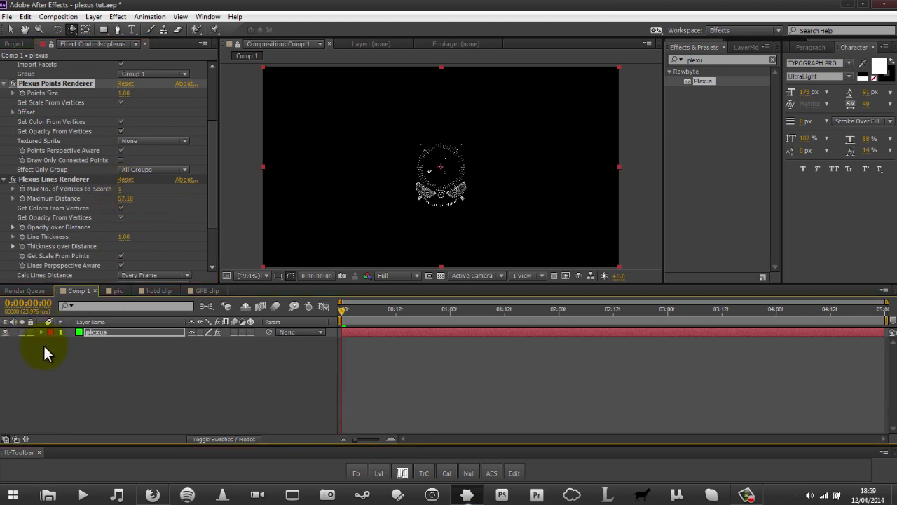
pyautogui.rightClick(44, 350)
pyautogui.moveTo(103, 354)
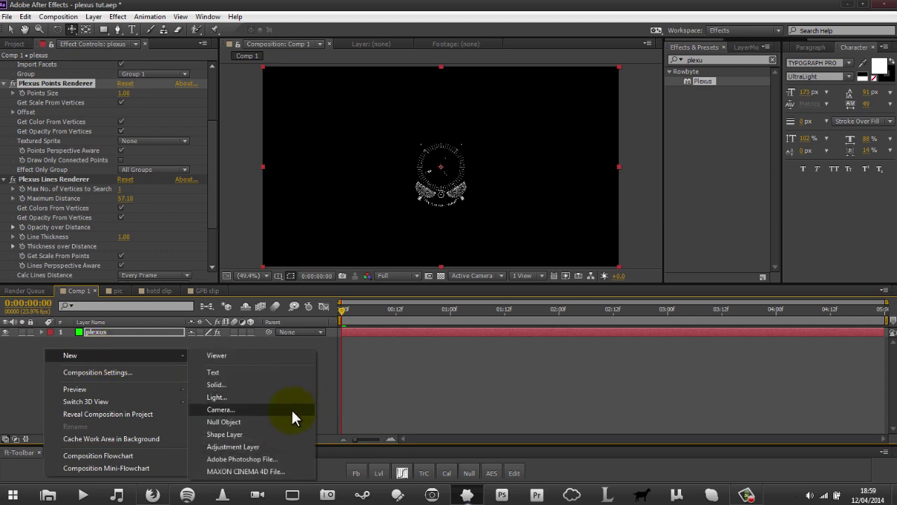
pyautogui.click(291, 409)
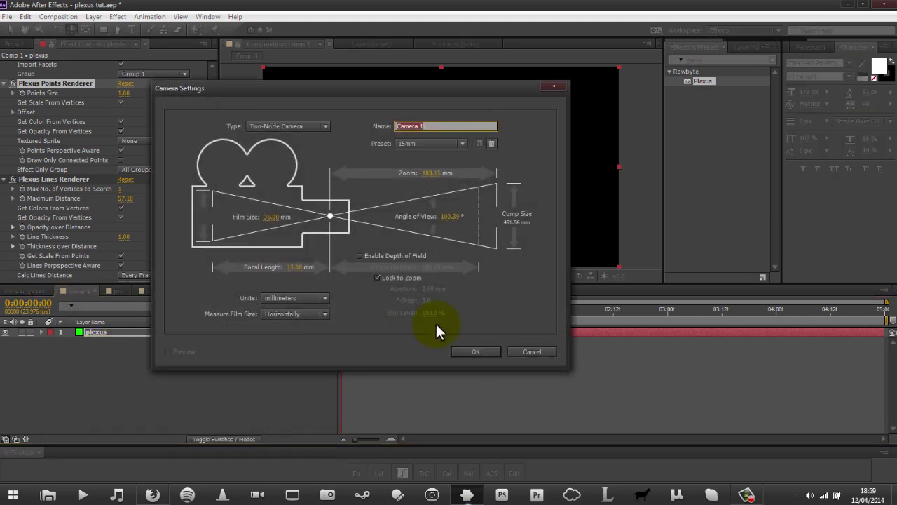
pyautogui.click(475, 352)
# Step: Add a null object as a 3D layer and parent Camera 1 to it
pyautogui.rightClick(168, 411)
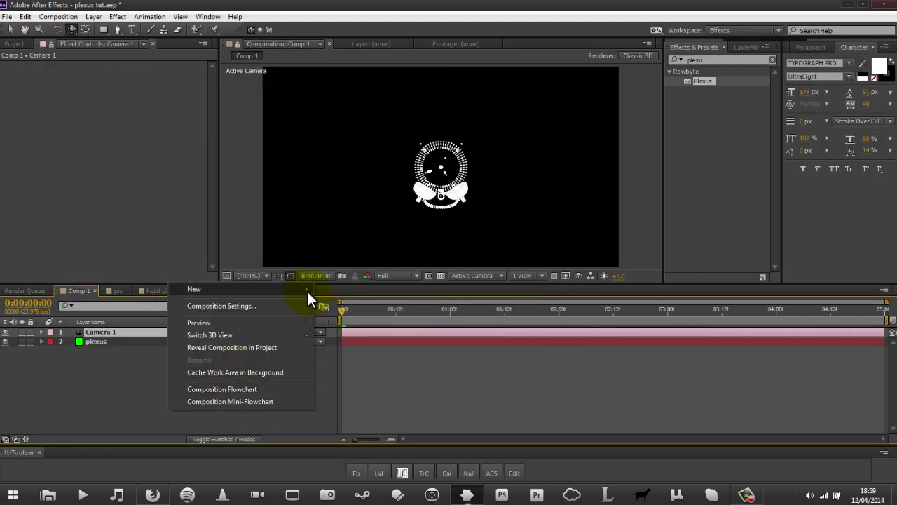
pyautogui.moveTo(307, 289)
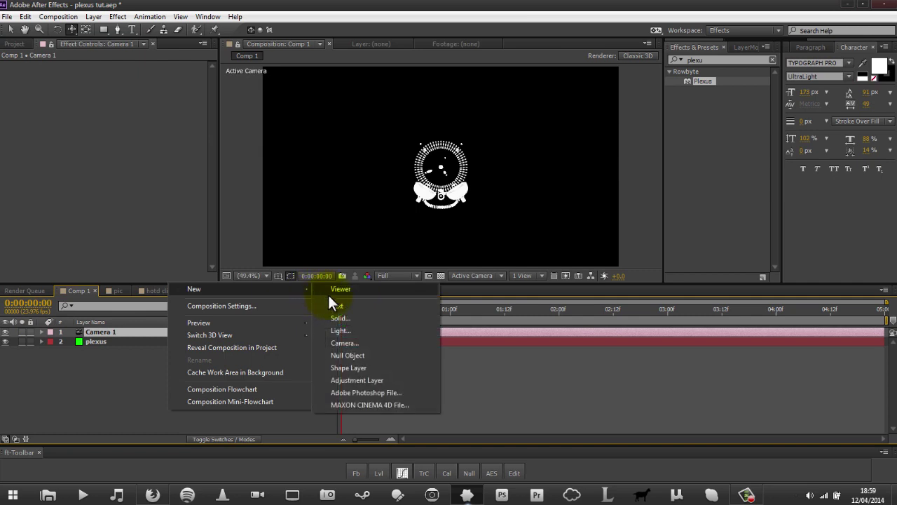
pyautogui.click(349, 354)
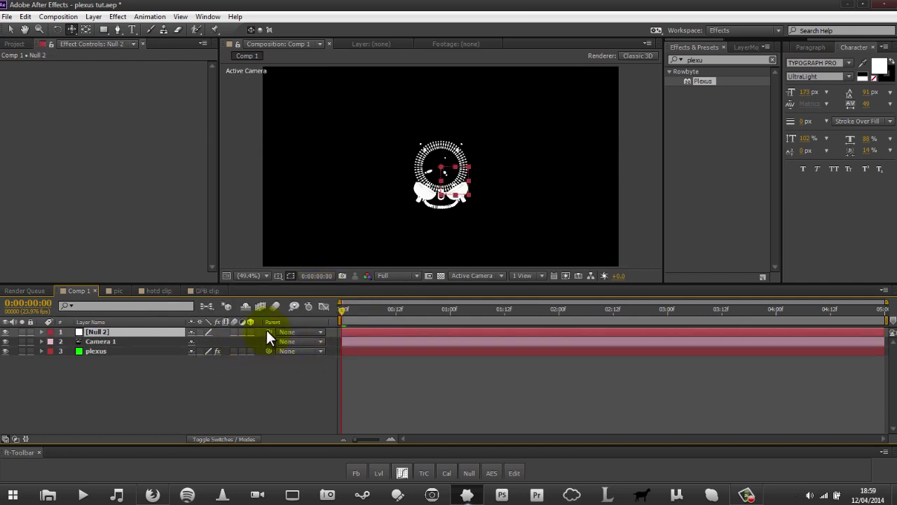
pyautogui.moveTo(269, 350); pyautogui.dragTo(180, 331)
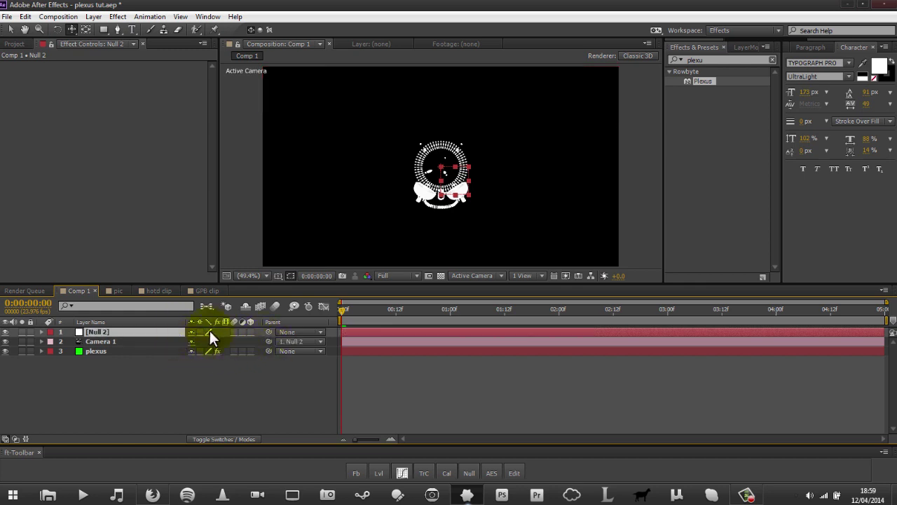
pyautogui.click(250, 332)
# Step: Rotate the null to turn the alarm clock upright, and move it so the camera frames the clock larger and roughly centred
pyautogui.press('w')
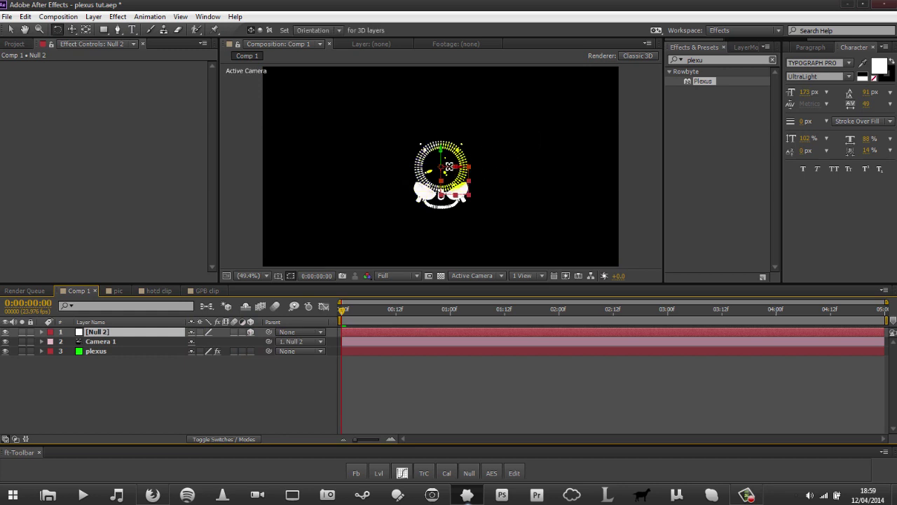
pyautogui.moveTo(449, 166); pyautogui.dragTo(449, 214)
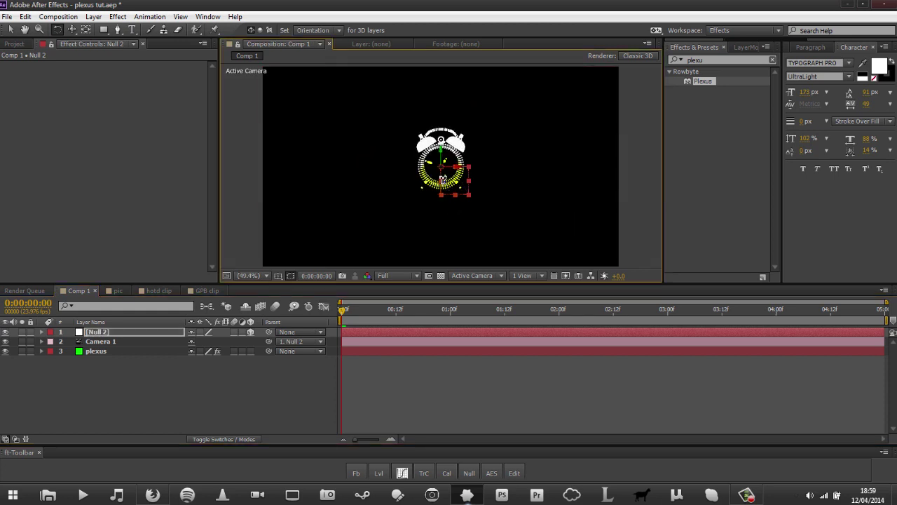
pyautogui.press('v')
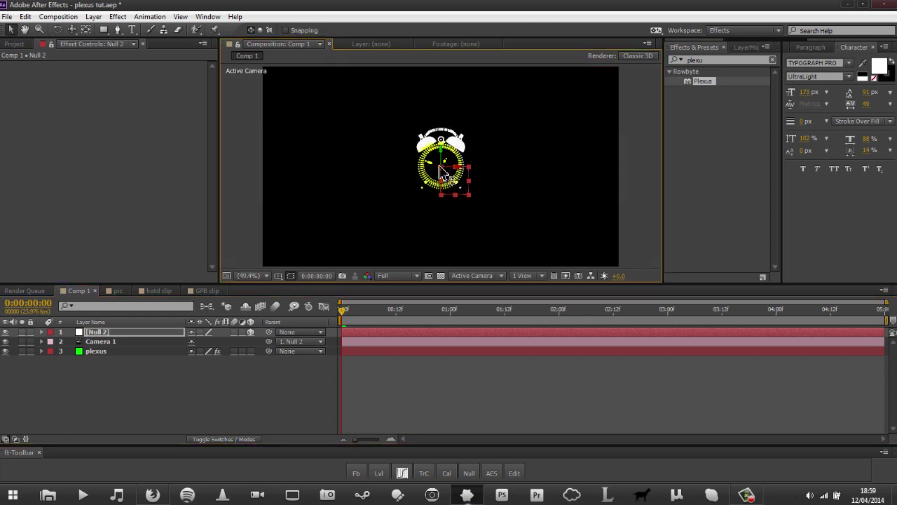
pyautogui.moveTo(448, 181); pyautogui.dragTo(439, 216)
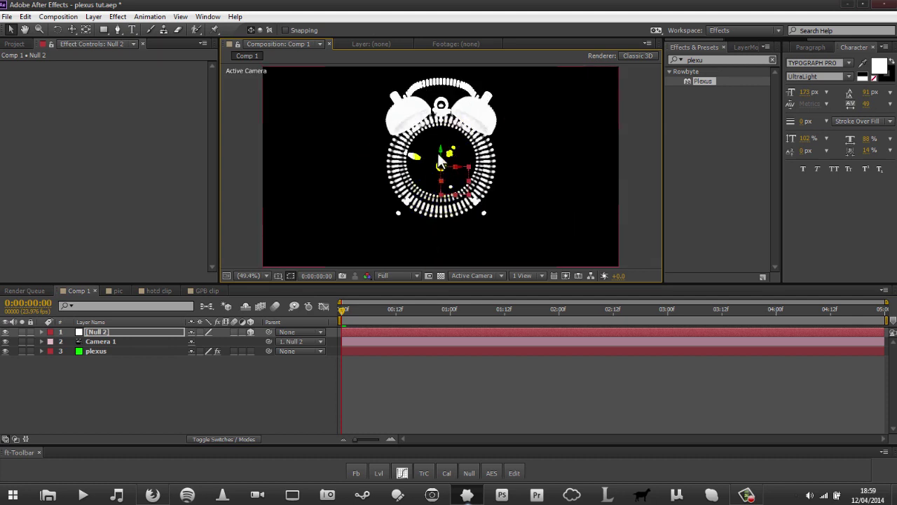
pyautogui.moveTo(442, 167); pyautogui.dragTo(445, 150)
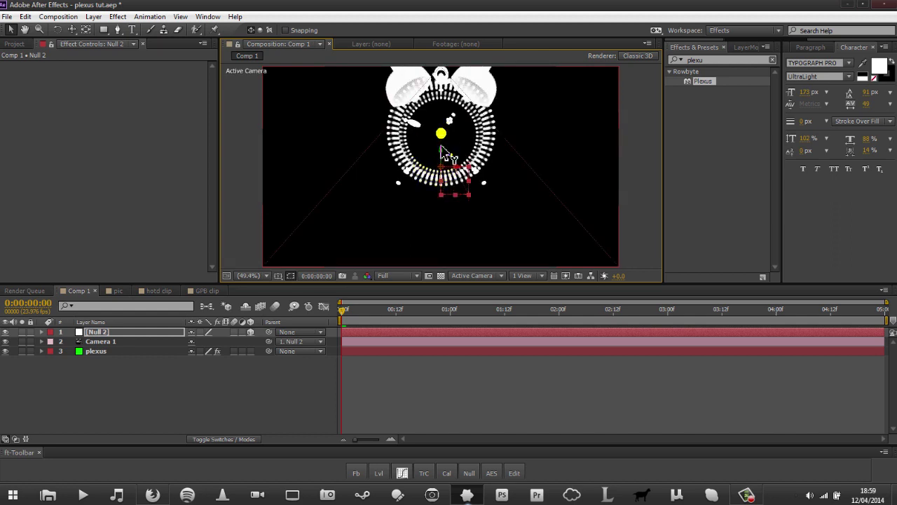
pyautogui.click(264, 393)
# Step: Set the Plexus Lines Renderer on the plexus layer to 8 for Max No. of Vertices to Search and 142.10 for Maximum Distance
pyautogui.click(93, 354)
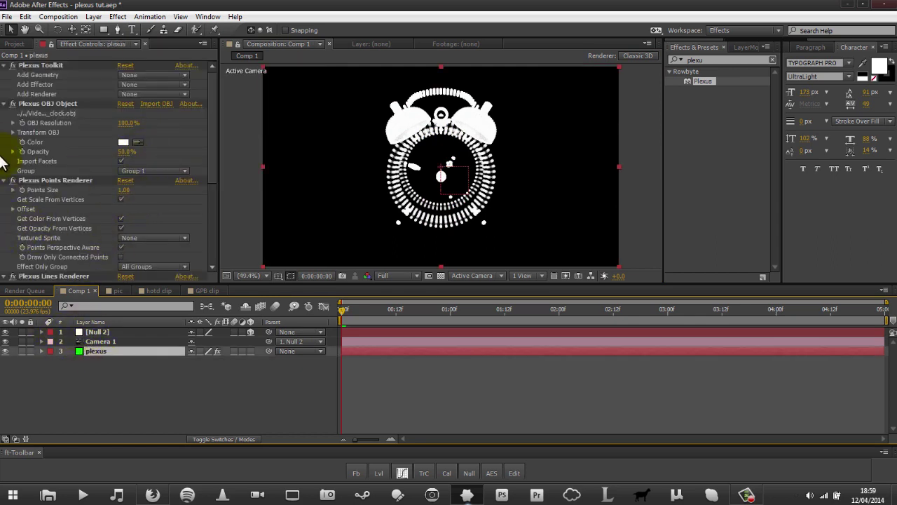
pyautogui.click(5, 181)
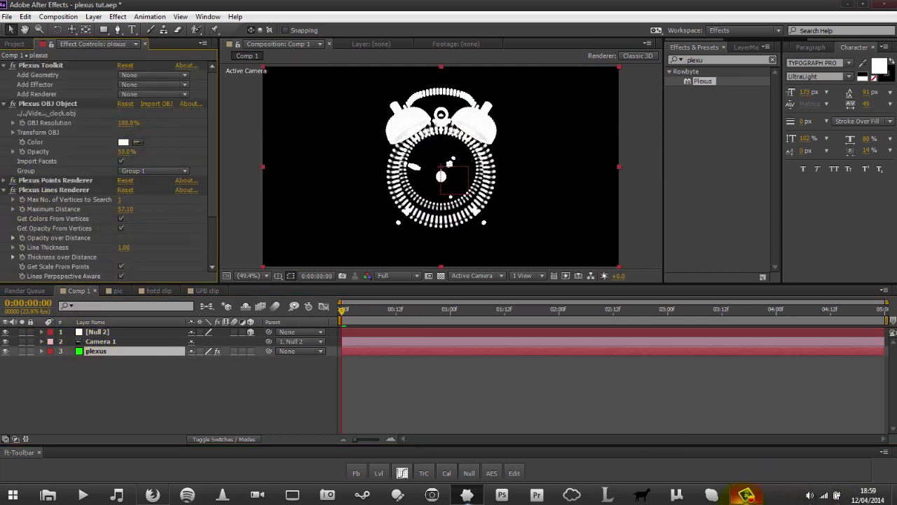
pyautogui.click(746, 495)
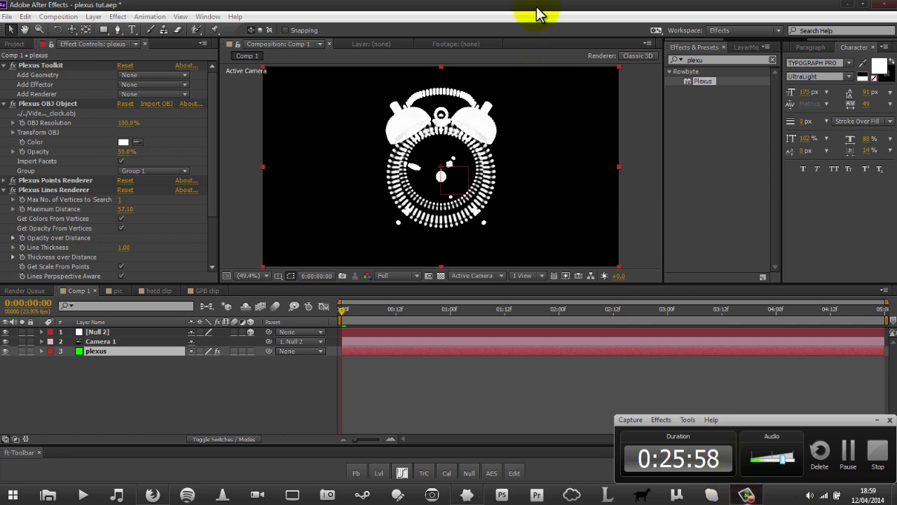
pyautogui.click(747, 495)
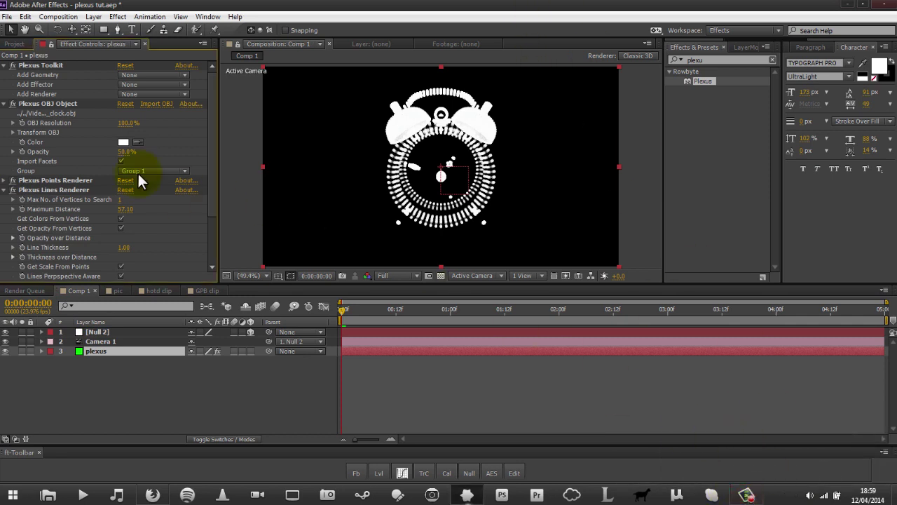
pyautogui.moveTo(129, 210); pyautogui.dragTo(175, 201)
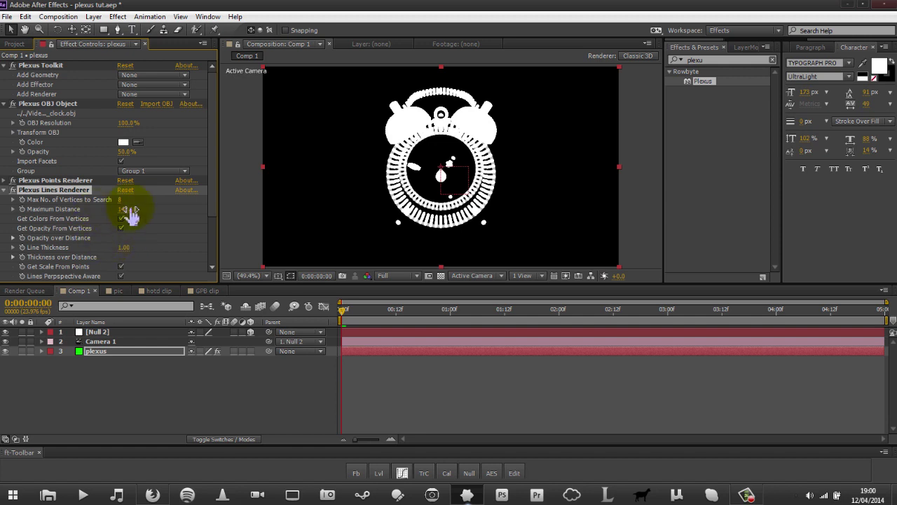
# Step: Try a Maximum Distance of 333.10 in the Plexus Lines Renderer and delete the Plexus OBJ Object
pyautogui.moveTo(130, 210); pyautogui.dragTo(235, 211)
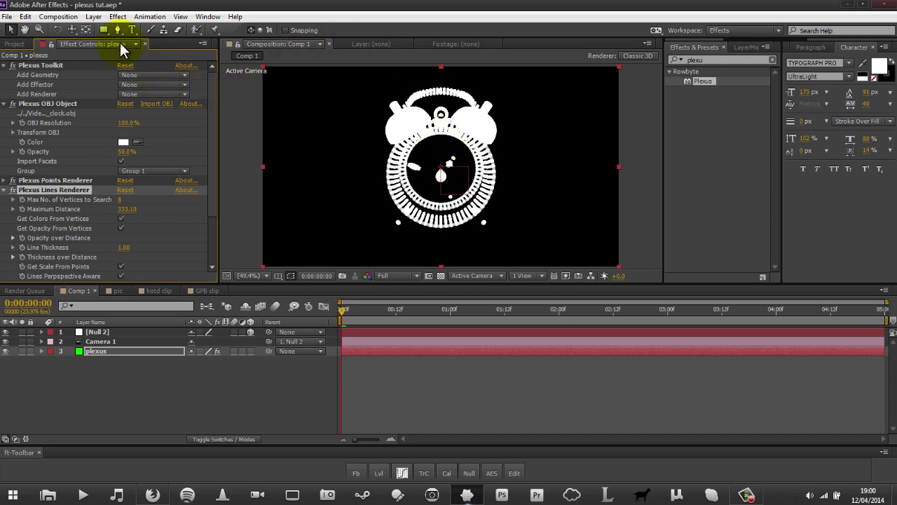
pyautogui.click(74, 103)
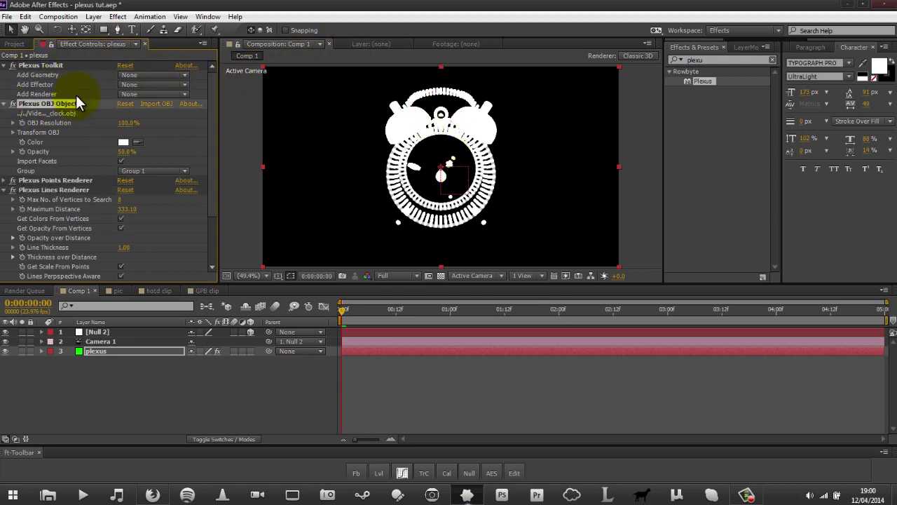
pyautogui.press('Delete')
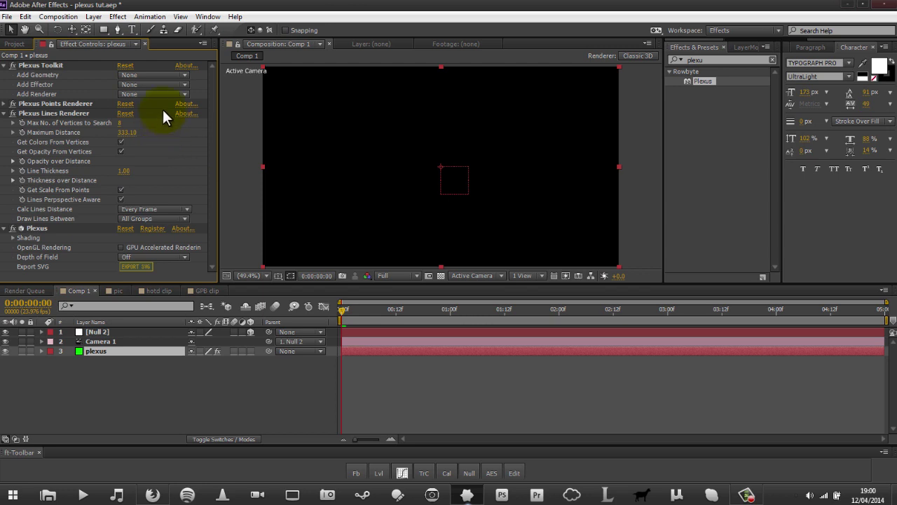
# Step: Undo the removal of the Plexus OBJ Object and the last Maximum Distance change
pyautogui.click(109, 368)
pyautogui.click(108, 349)
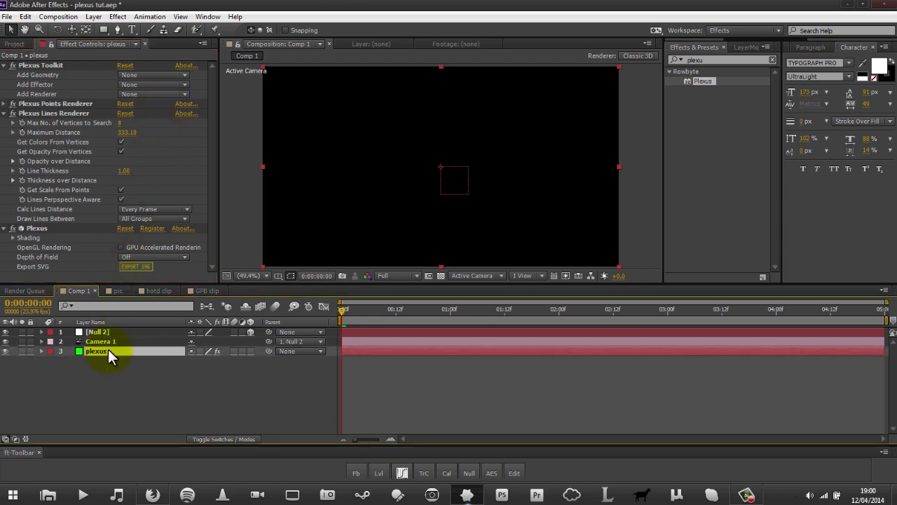
pyautogui.click(121, 371)
pyautogui.click(126, 348)
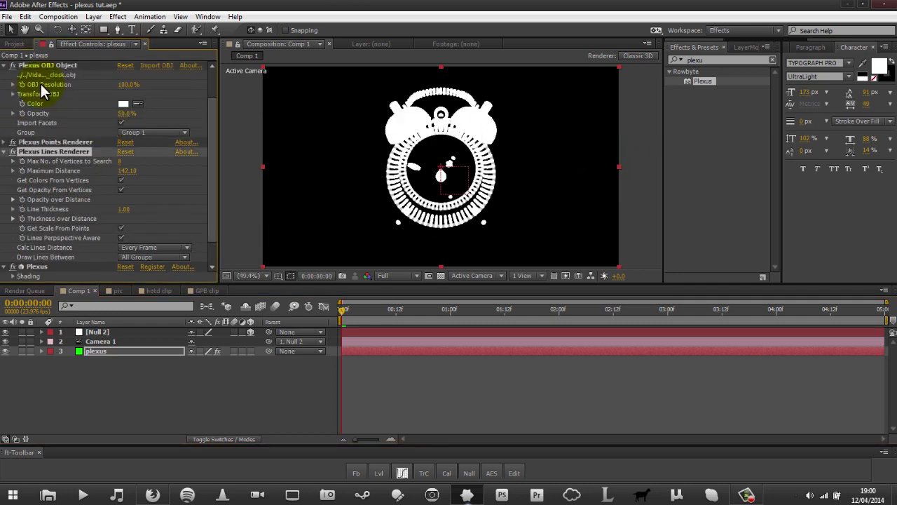
pyautogui.click(187, 153)
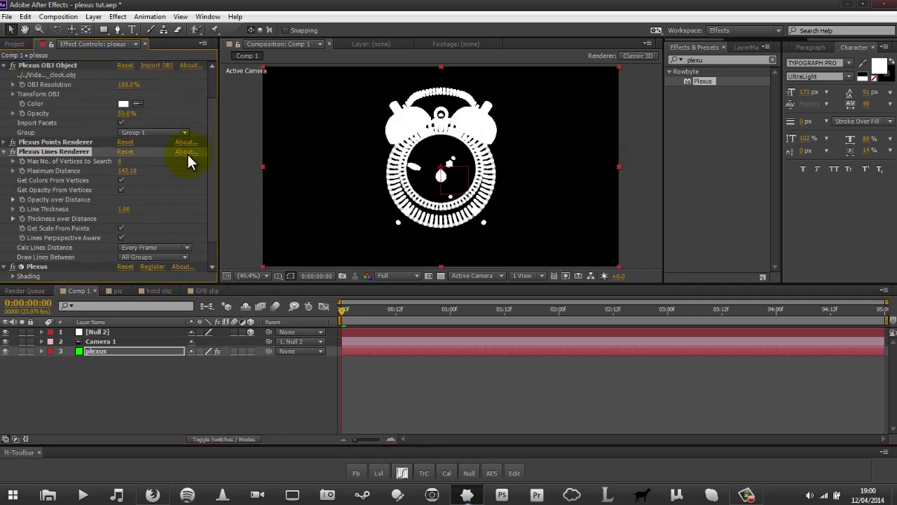
# Step: Add a Noise effector to the plexus layer and set its Noise Amplitude to 265.0
pyautogui.moveTo(207, 123); pyautogui.dragTo(210, 74)
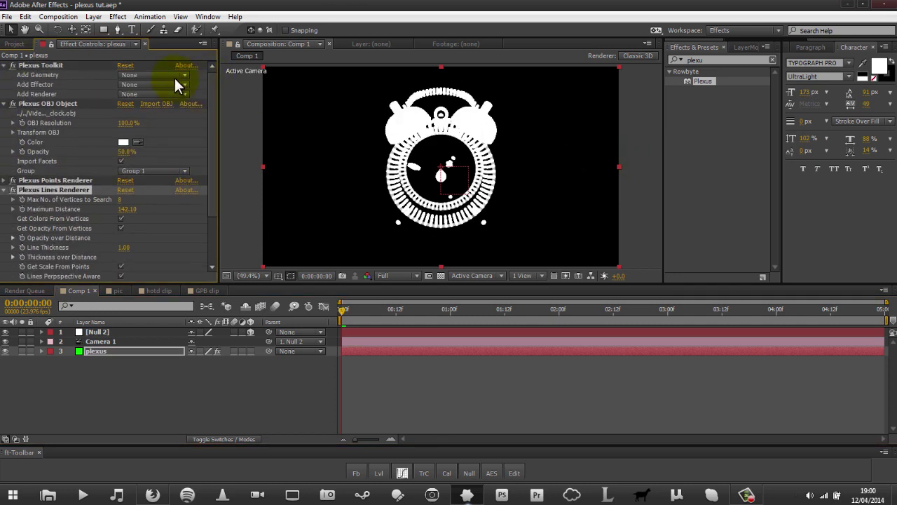
pyautogui.click(174, 78)
pyautogui.click(201, 74)
pyautogui.click(180, 84)
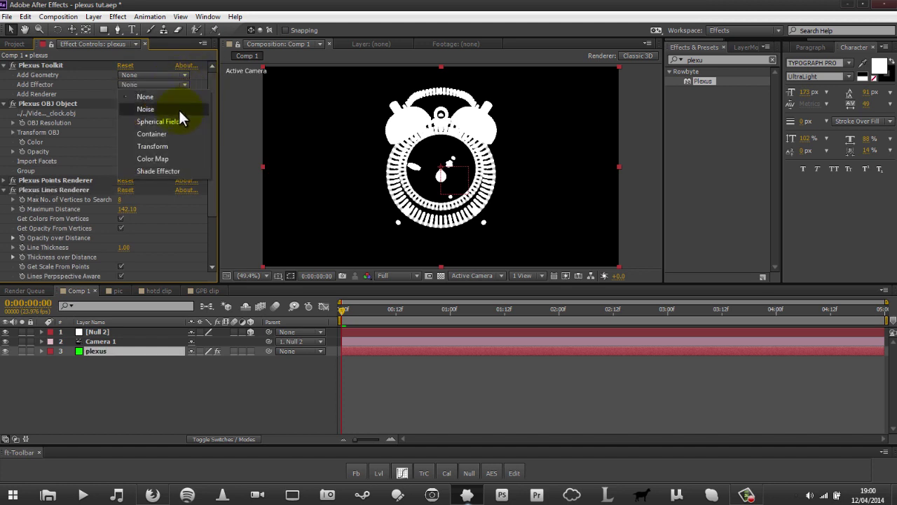
pyautogui.click(177, 110)
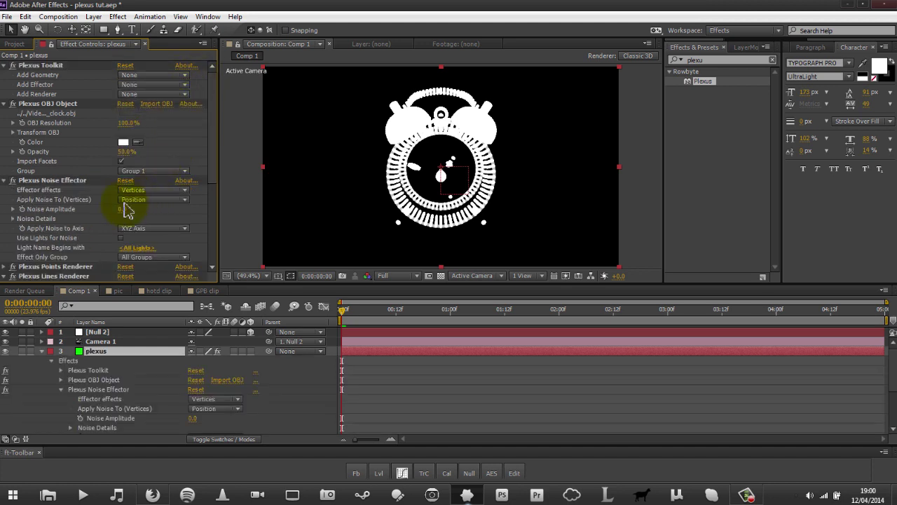
pyautogui.moveTo(122, 209); pyautogui.dragTo(251, 187)
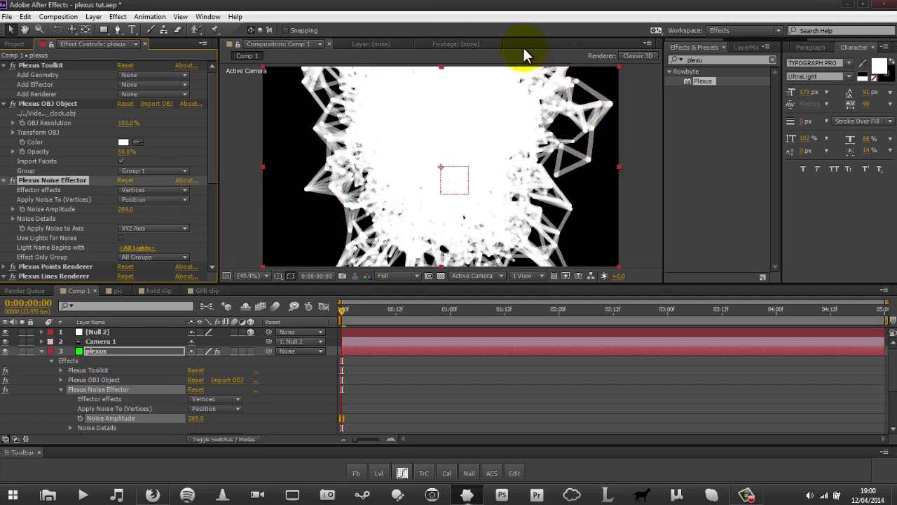
pyautogui.moveTo(214, 154); pyautogui.dragTo(215, 130)
pyautogui.moveTo(211, 138); pyautogui.dragTo(213, 155)
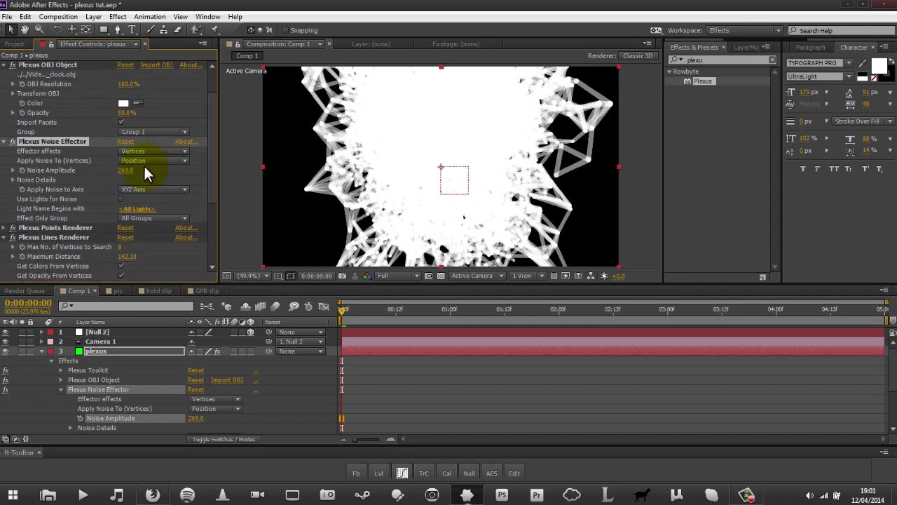
pyautogui.moveTo(126, 172); pyautogui.dragTo(5, 181)
# Step: Look at the pic composition, scrub through the hotd clip composition to 0:00:01:08, and return to Comp 1
pyautogui.click(748, 495)
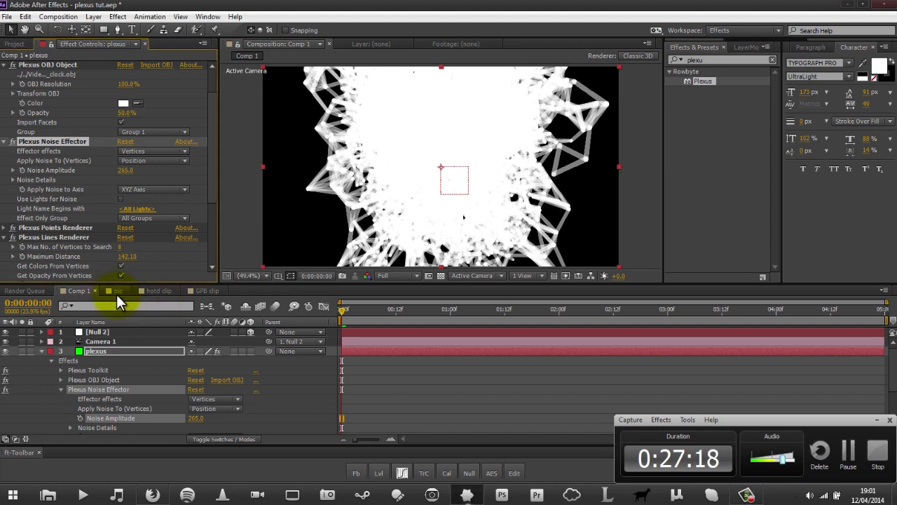
pyautogui.click(116, 293)
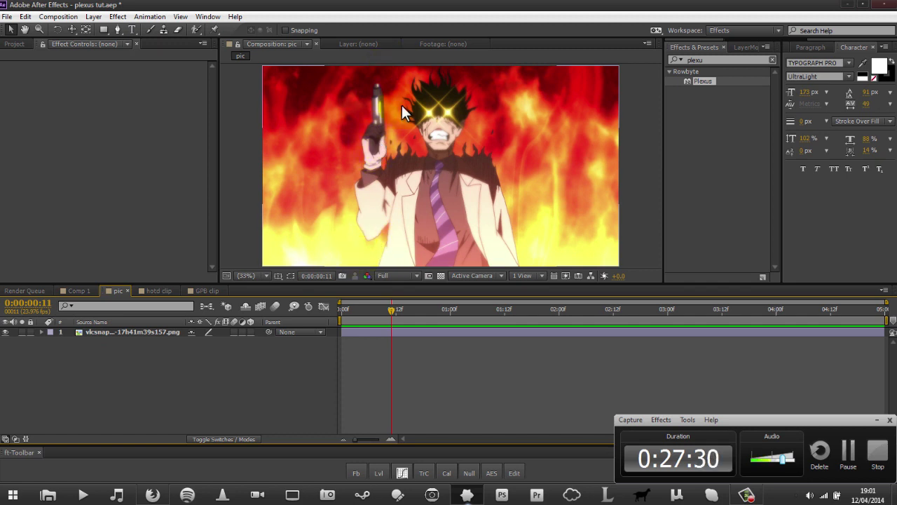
pyautogui.click(141, 290)
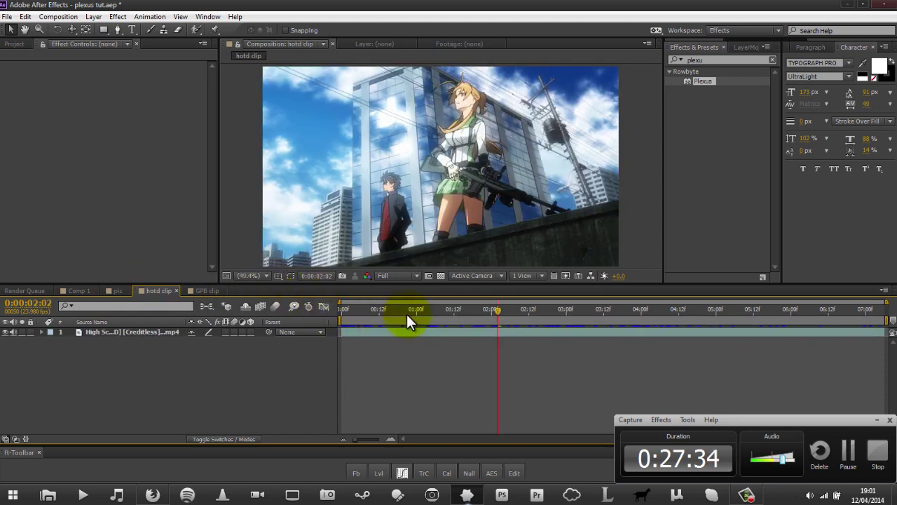
pyautogui.click(395, 312)
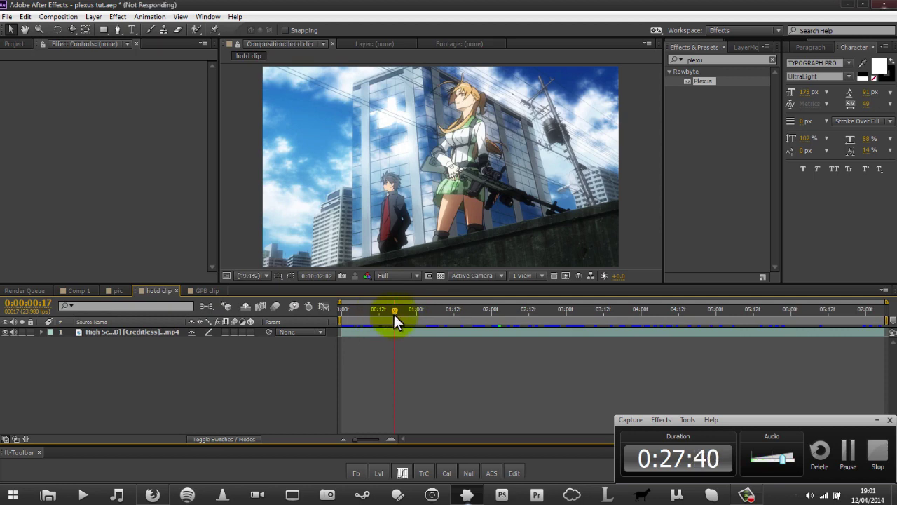
pyautogui.moveTo(393, 311); pyautogui.dragTo(408, 308)
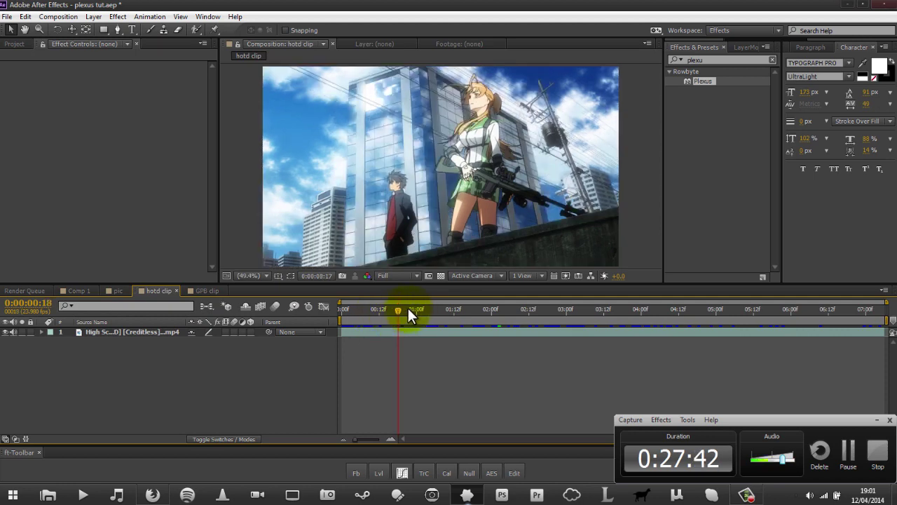
pyautogui.moveTo(465, 305); pyautogui.dragTo(441, 278)
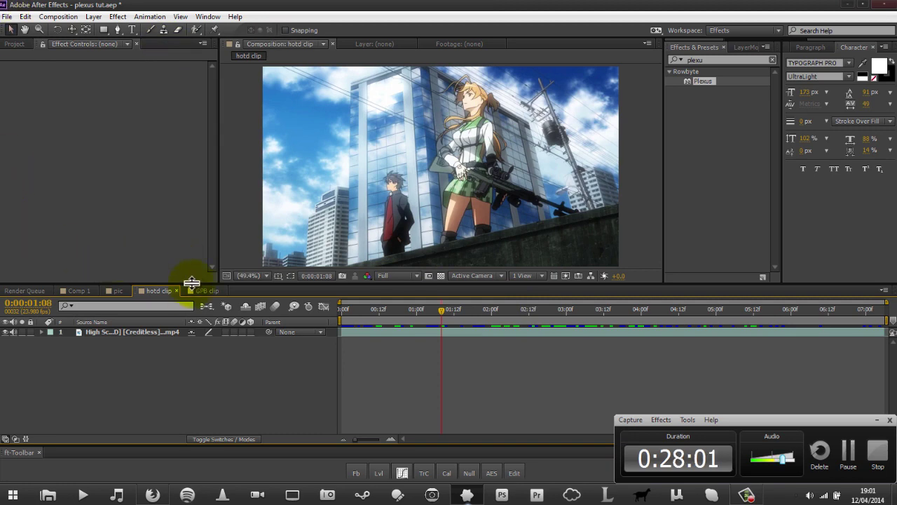
pyautogui.click(78, 290)
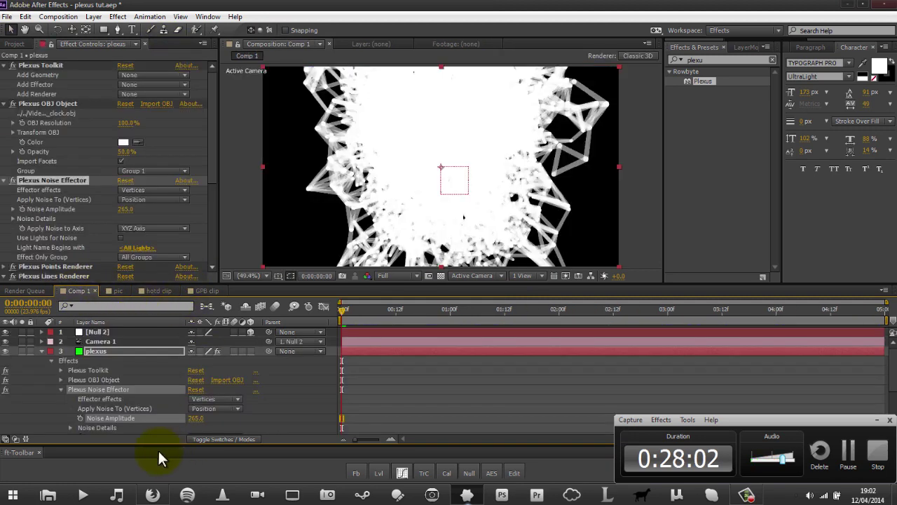
# Step: View the GPB clip composition and scrub through its footage from about 1;15;28;22, stopping at 1;15;31;00
pyautogui.click(203, 291)
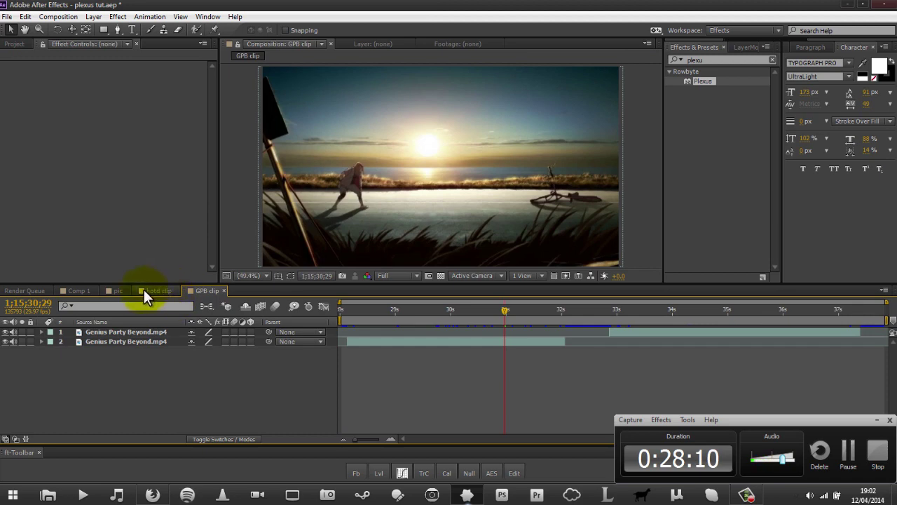
pyautogui.click(379, 313)
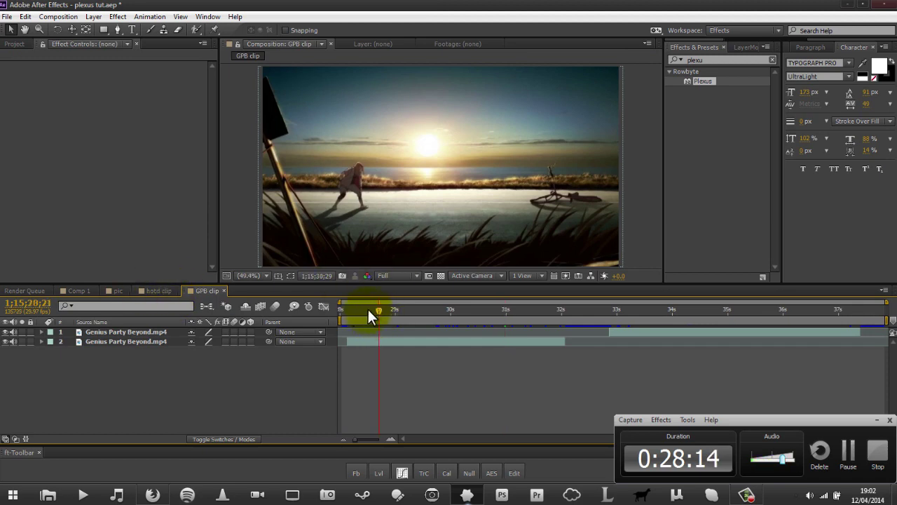
pyautogui.click(380, 312)
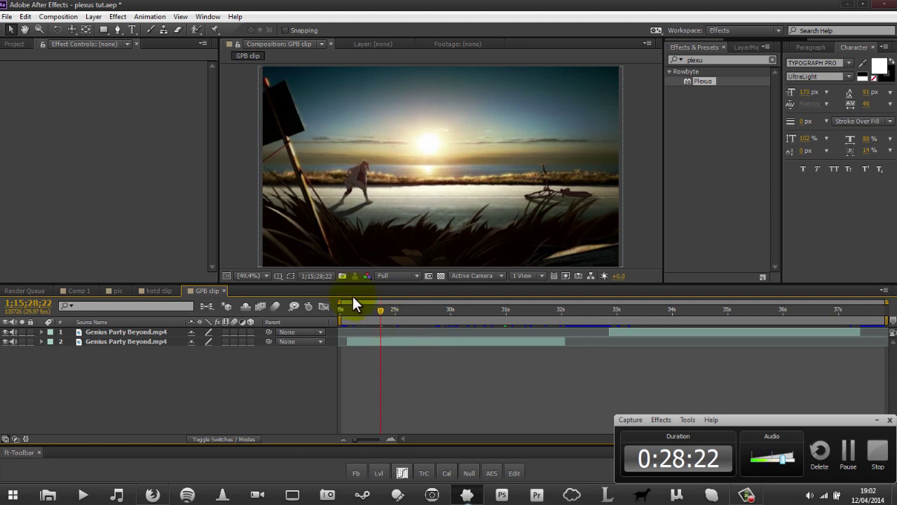
pyautogui.moveTo(380, 308); pyautogui.dragTo(765, 321)
pyautogui.moveTo(443, 315); pyautogui.dragTo(505, 328)
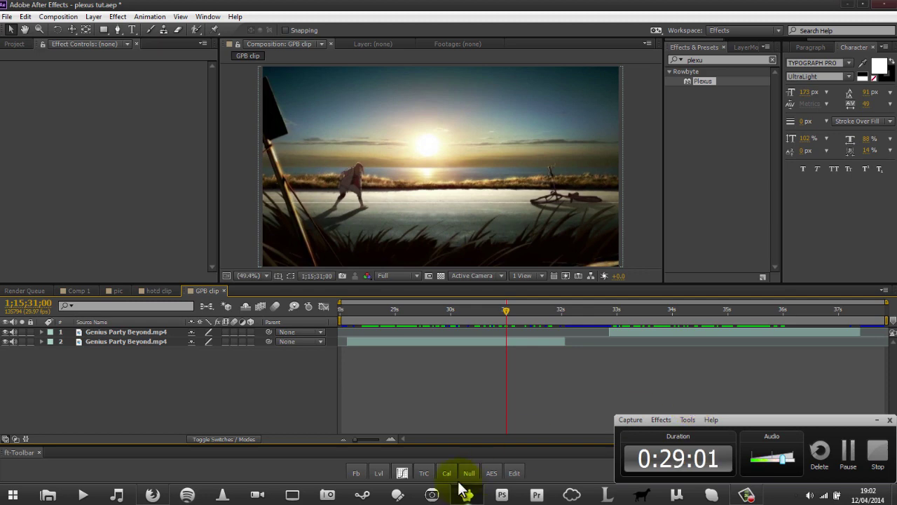
# Step: Return to Comp 1 by way of the pic composition and delete the Plexus Noise Effector from the plexus layer
pyautogui.click(111, 291)
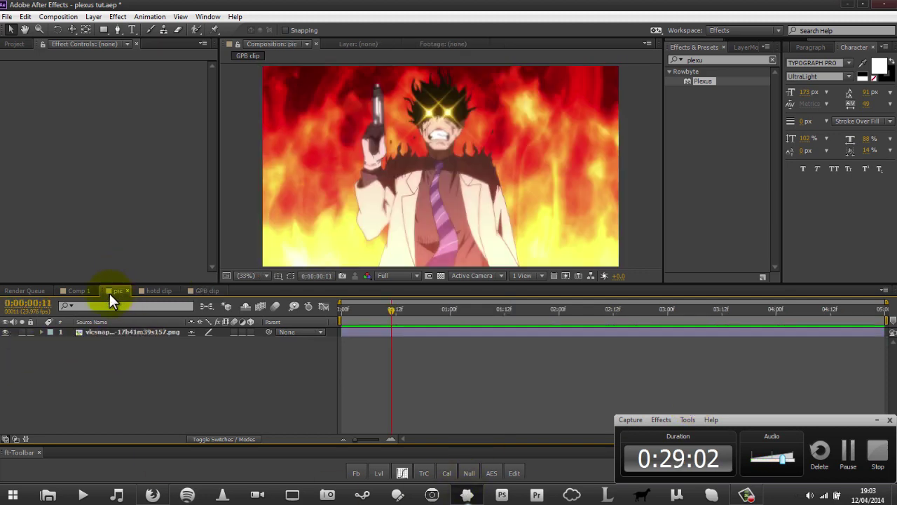
pyautogui.click(75, 291)
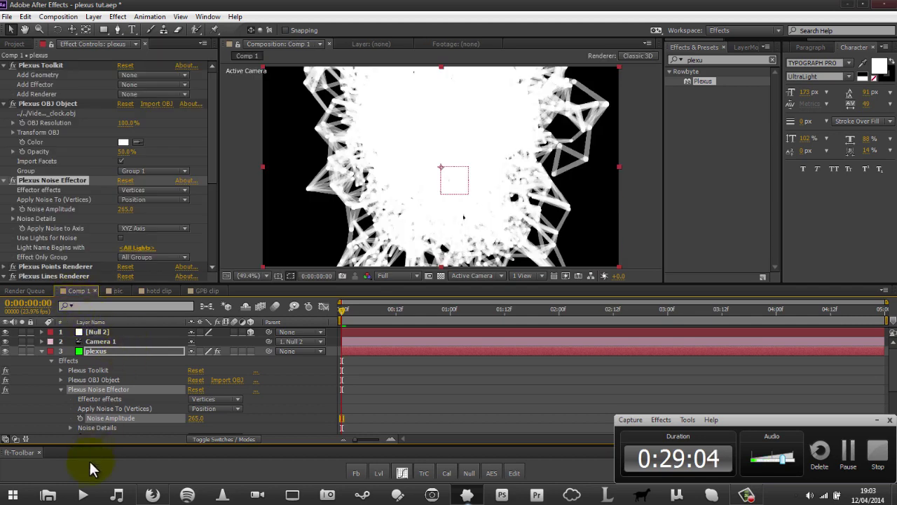
pyautogui.press('Delete')
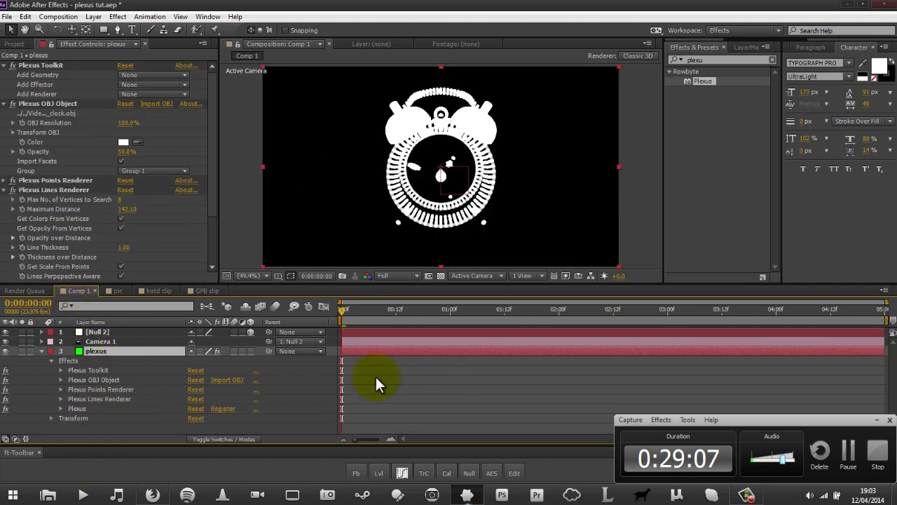